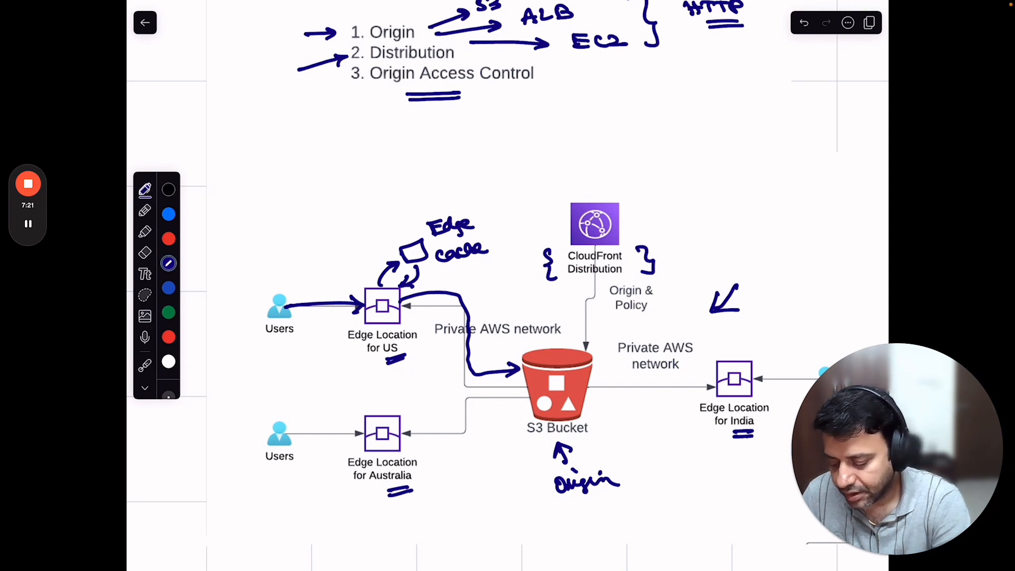
# Double-underline the CloudFront Distribution label and draw small arrows pointing to the S3 Bucket label and the distribution's closing brace.
pyautogui.moveTo(576, 281); pyautogui.dragTo(598, 285)
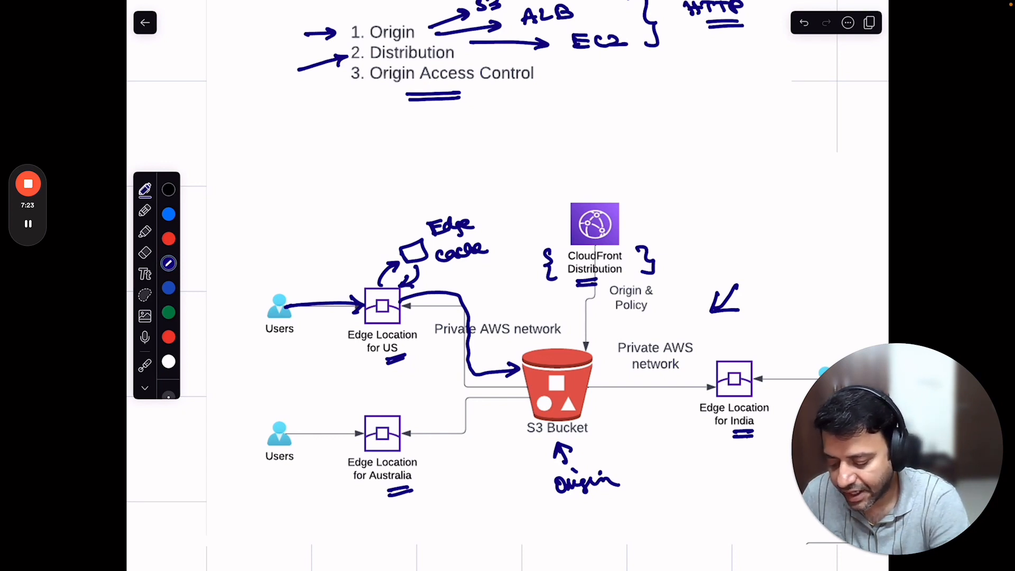
pyautogui.moveTo(608, 426)
pyautogui.mouseDown()
pyautogui.moveTo(592, 429)
pyautogui.moveTo(599, 438)
pyautogui.mouseUp()
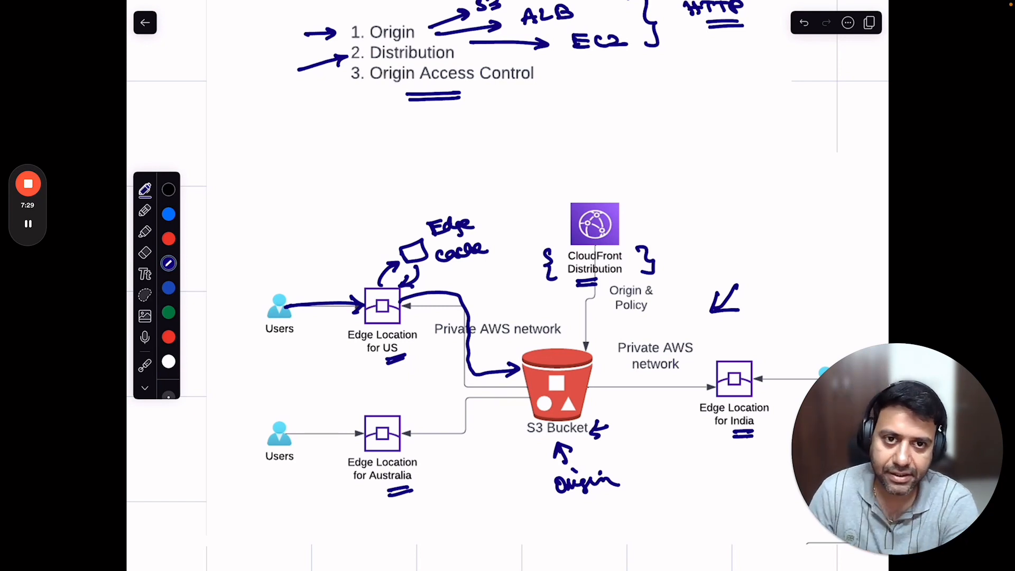
pyautogui.scroll(-1, 508, 285)
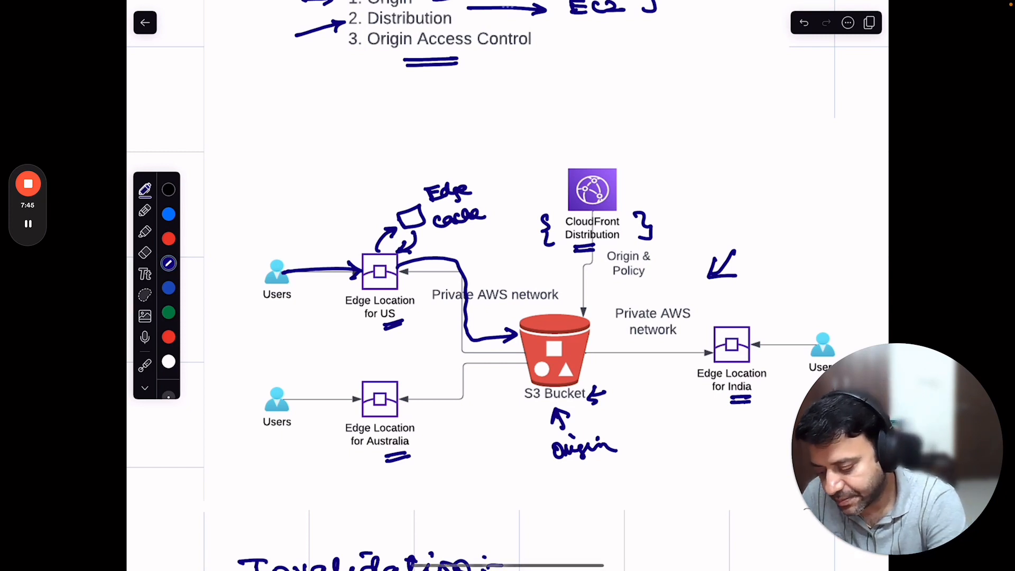
pyautogui.moveTo(672, 195)
pyautogui.mouseDown()
pyautogui.moveTo(657, 209)
pyautogui.moveTo(667, 211)
pyautogui.mouseUp()
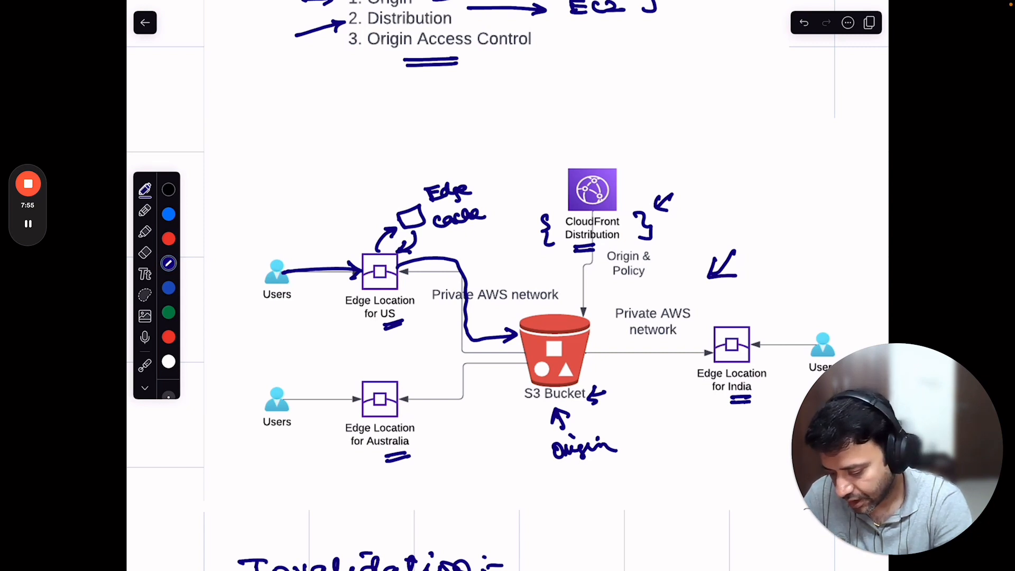
pyautogui.scroll(-1, 507, 286)
pyautogui.scroll(1, 508, 285)
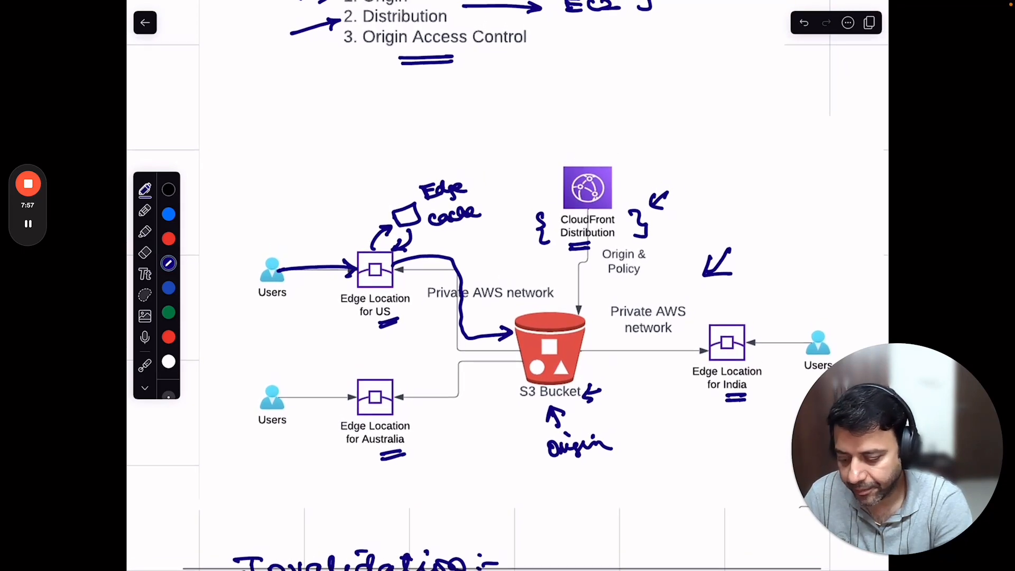
pyautogui.scroll(1, 507, 285)
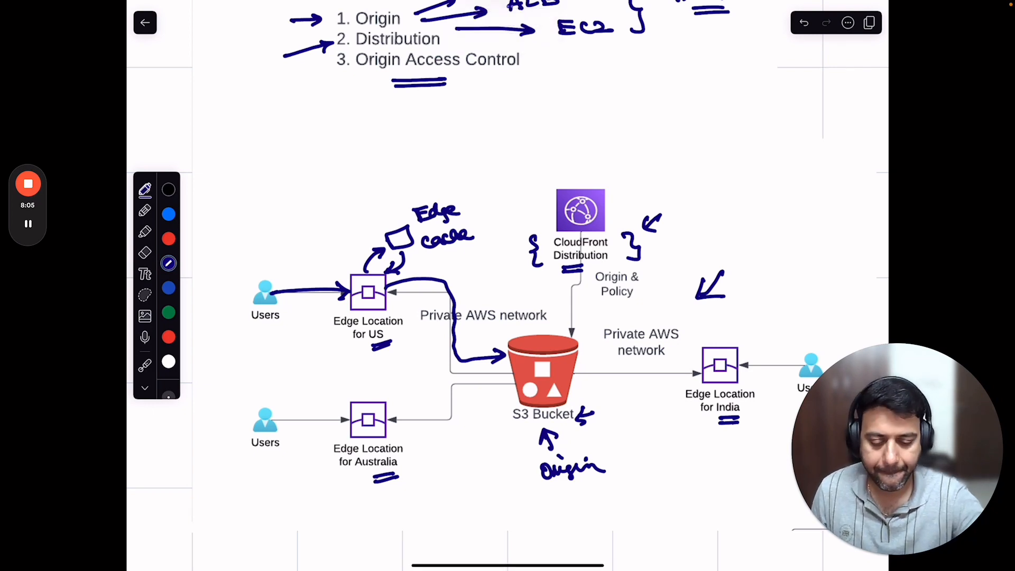
# Switch to the Amazon S3 console in the browser, open the public learnawsin30days bucket, and point out its Publicly accessible badge.
pyautogui.press('super+Tab')
pyautogui.press('super+Tab')
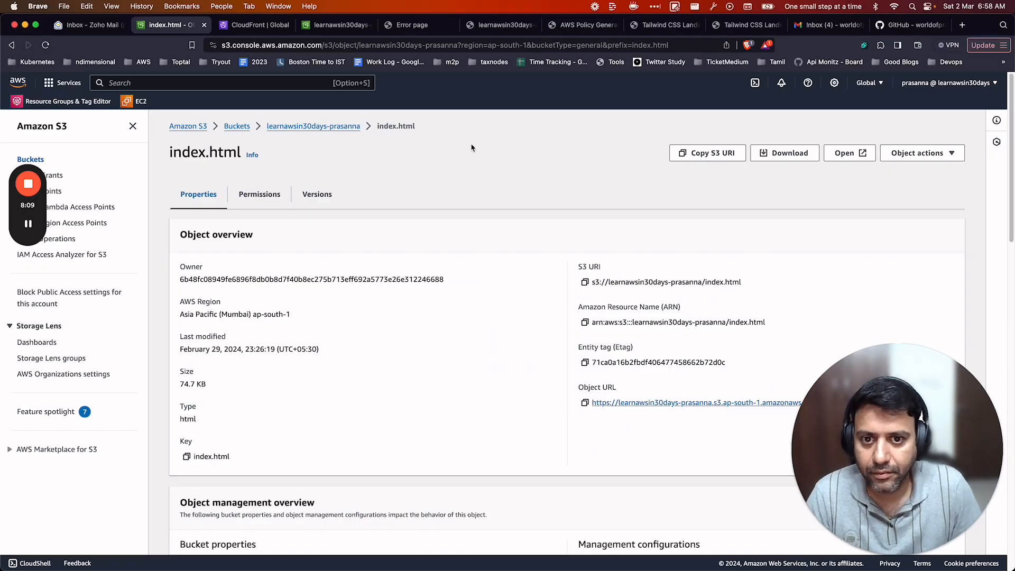
pyautogui.click(248, 131)
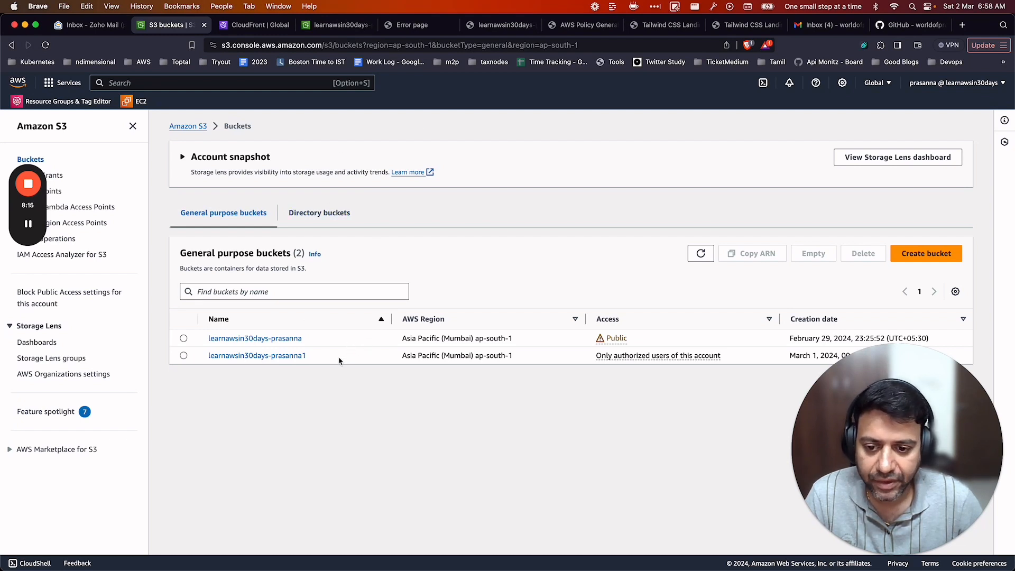
pyautogui.click(273, 340)
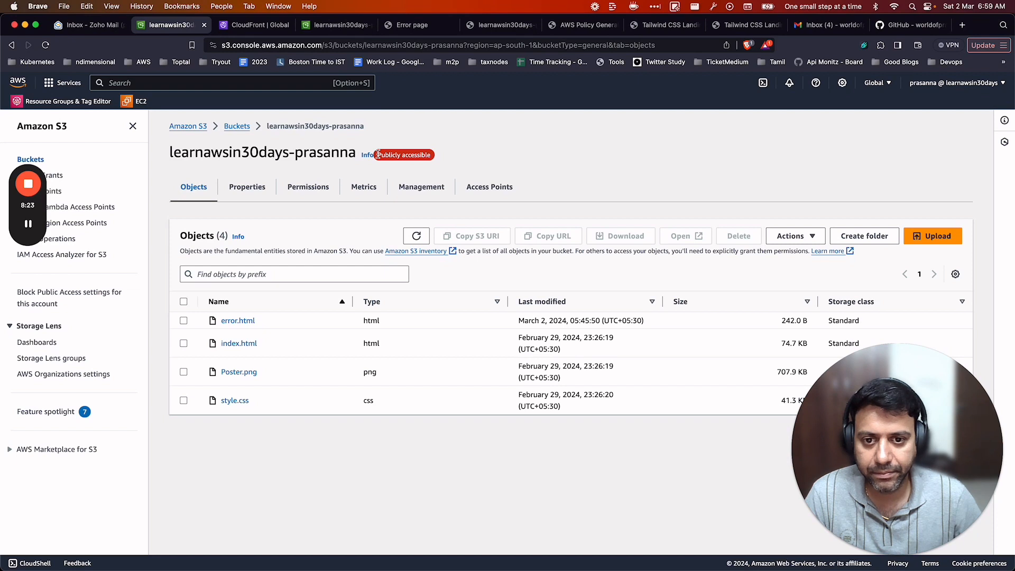
pyautogui.moveTo(379, 154); pyautogui.dragTo(430, 152)
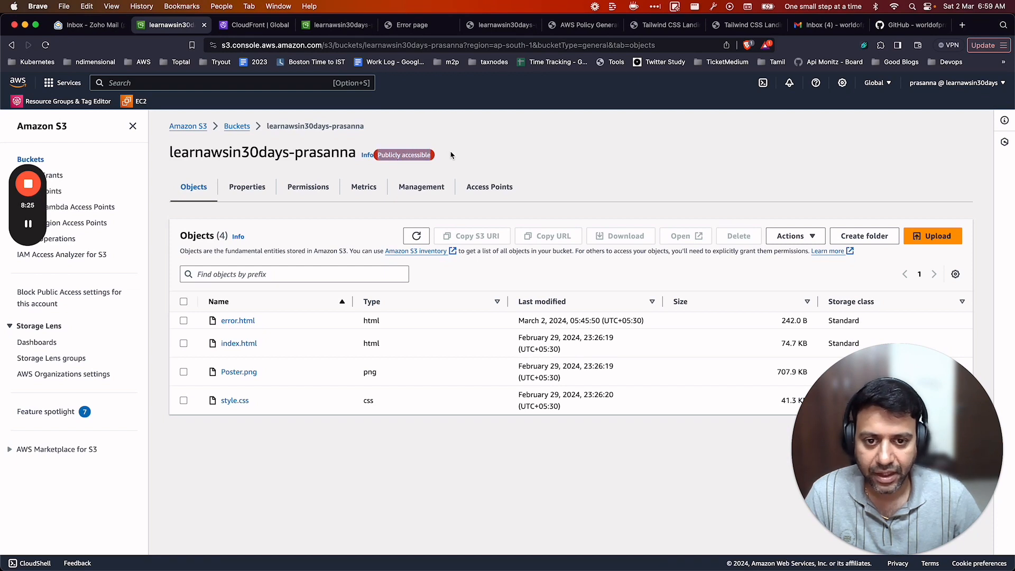
pyautogui.click(452, 154)
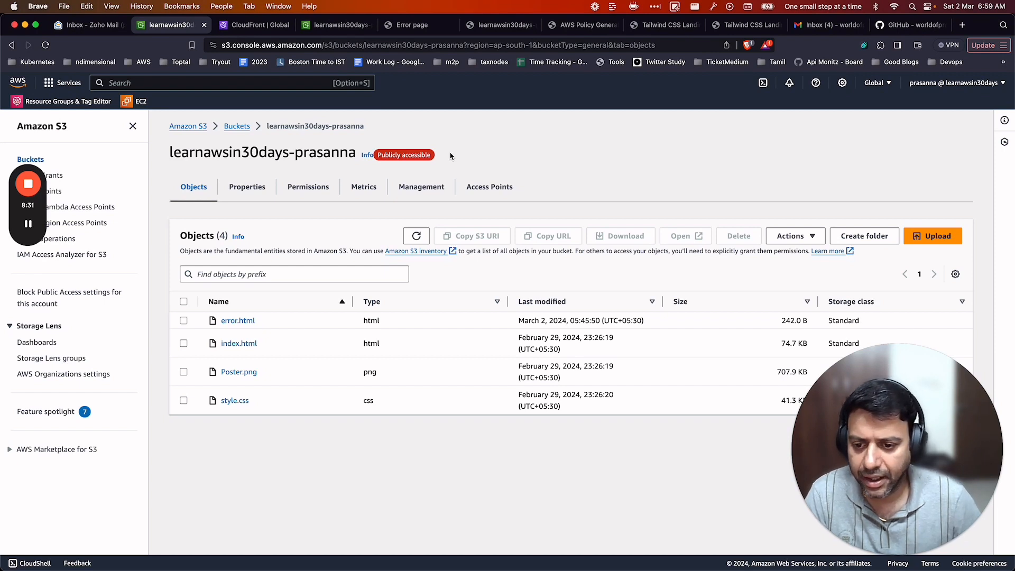
# Open the details of index.html in a new tab and open its object URL in another tab.
pyautogui.keyDown('super'); pyautogui.click(239, 343); pyautogui.keyUp('super')
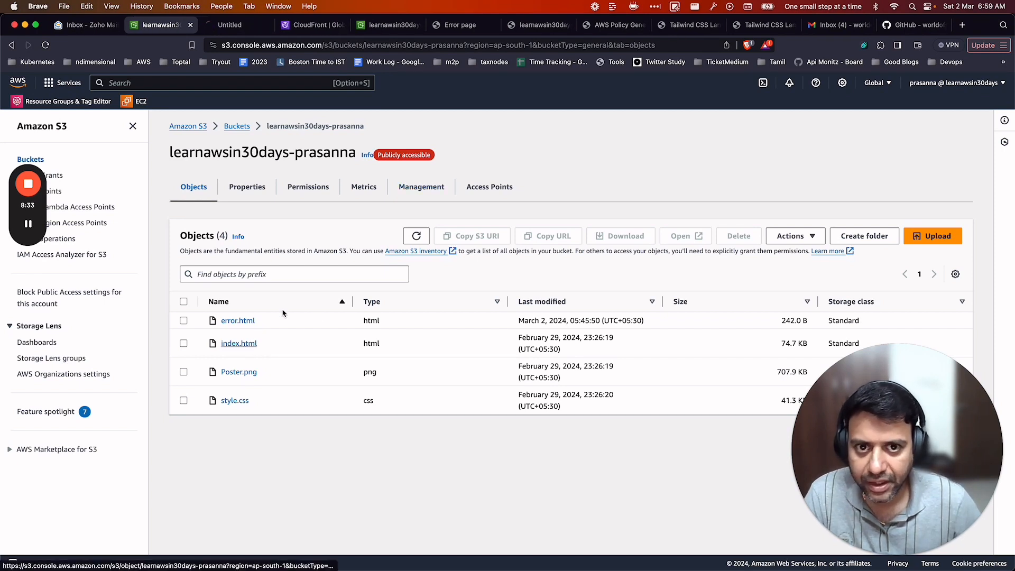
pyautogui.click(245, 27)
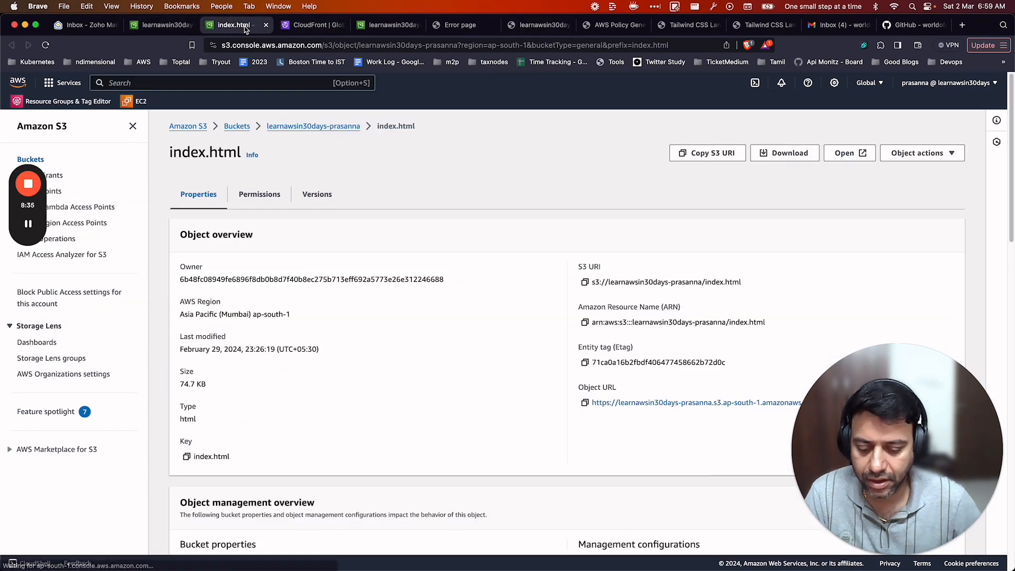
pyautogui.keyDown('super'); pyautogui.click(643, 404); pyautogui.keyUp('super')
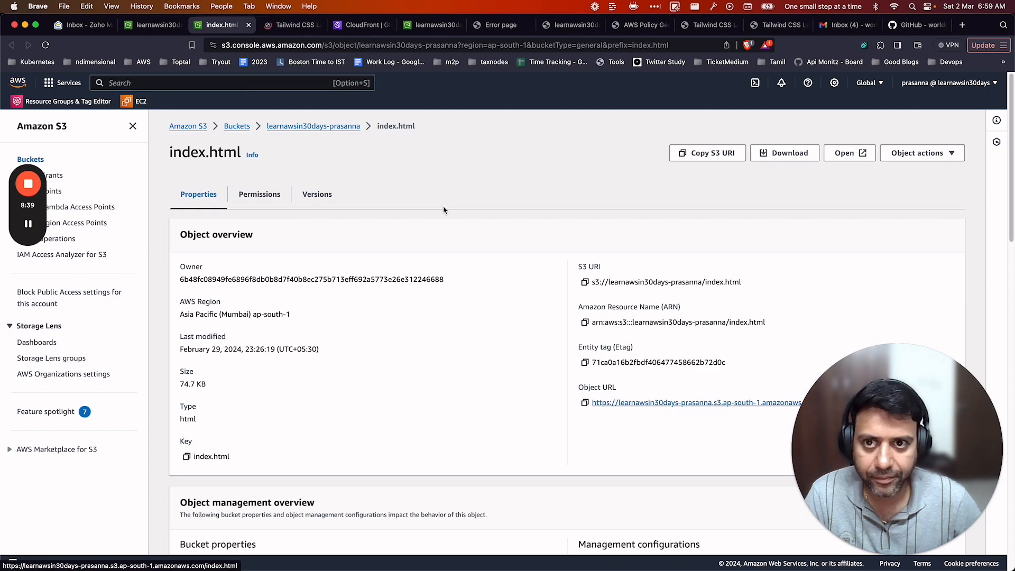
pyautogui.click(300, 27)
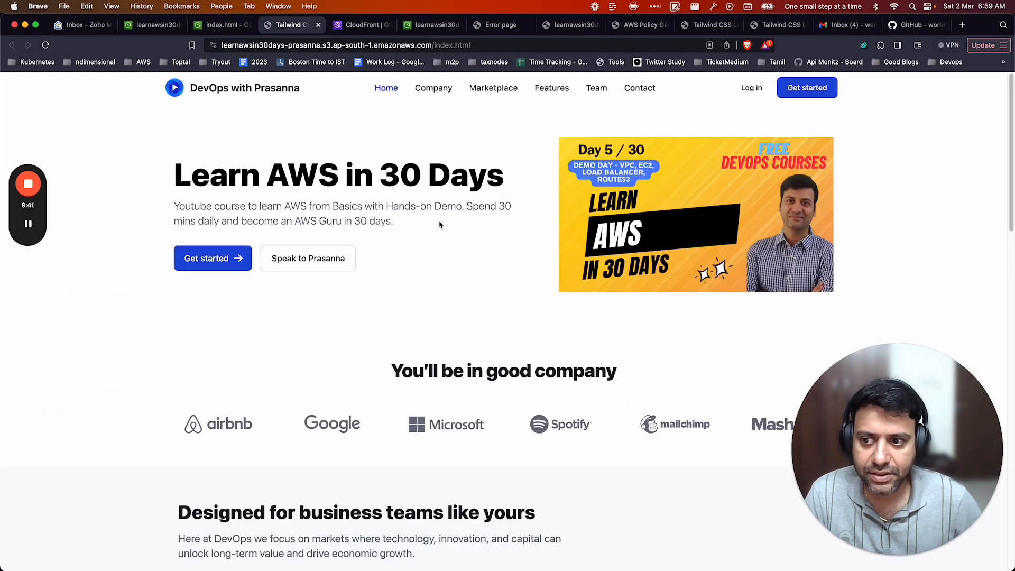
# Look through the website page served from S3, close it and the index.html details, and return to the bucket.
pyautogui.scroll(-10, 440, 226)
pyautogui.scroll(-5, 440, 226)
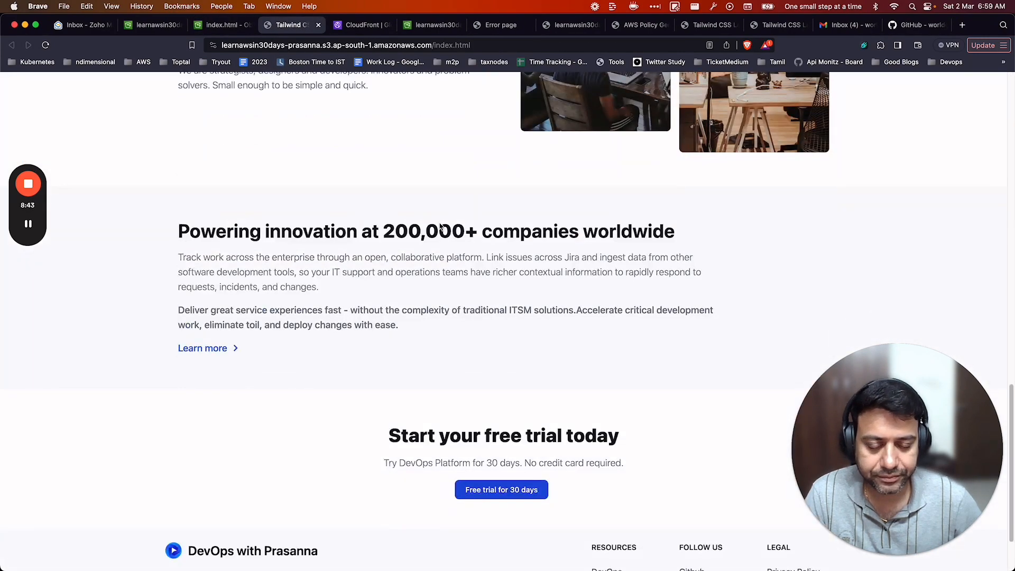
pyautogui.scroll(20, 476, 222)
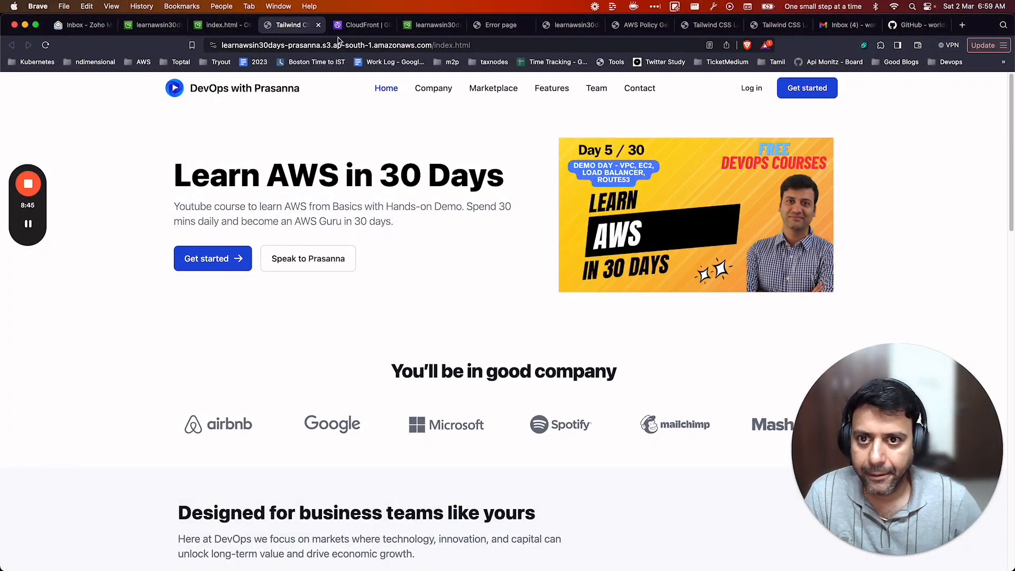
pyautogui.click(318, 25)
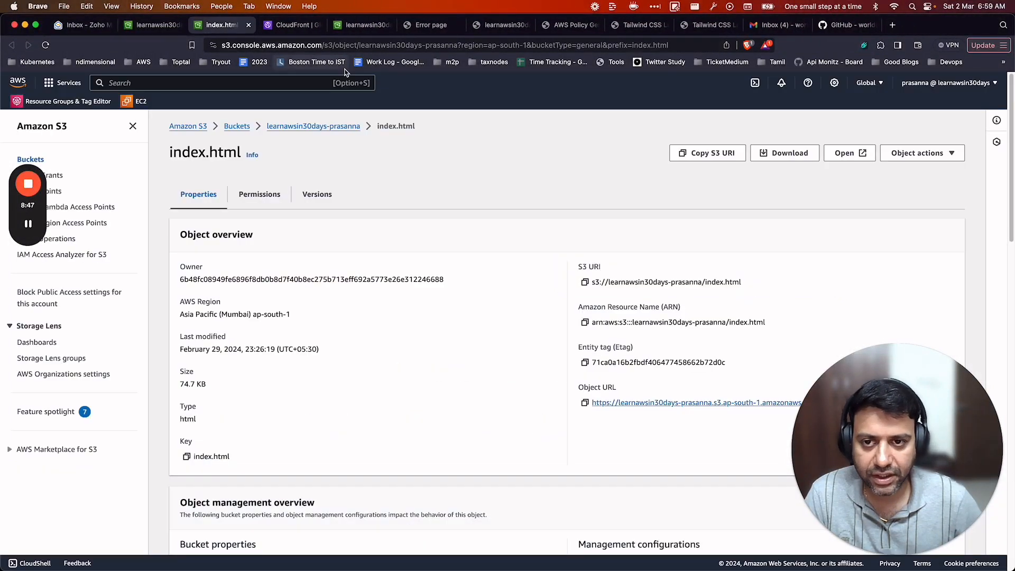
pyautogui.hotkey('ctrl', 'shift', 'Tab')
pyautogui.click(243, 25)
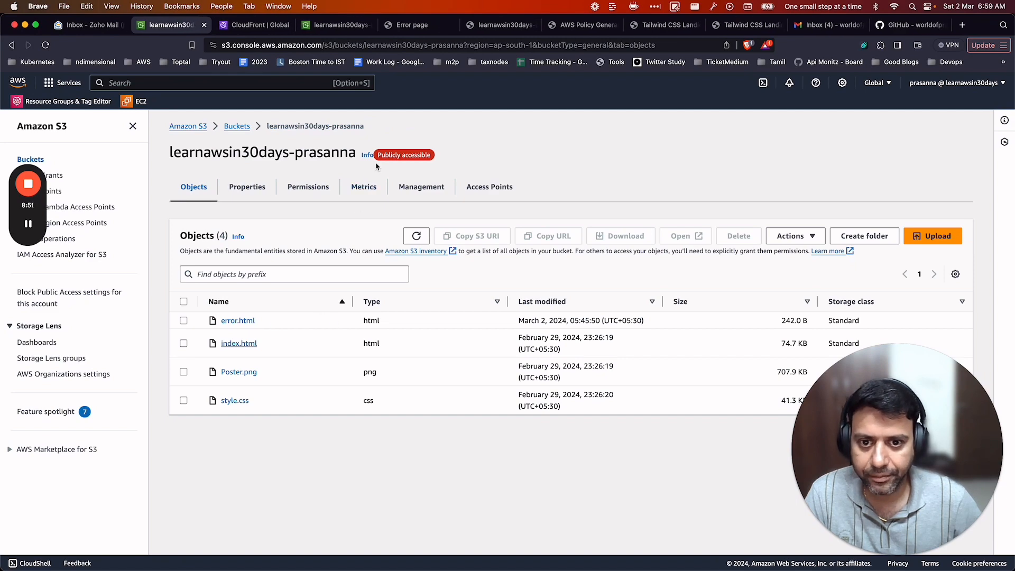
# Turn on Block all public access in the bucket's permissions, save, and approve the change by entering "confirm".
pyautogui.click(316, 191)
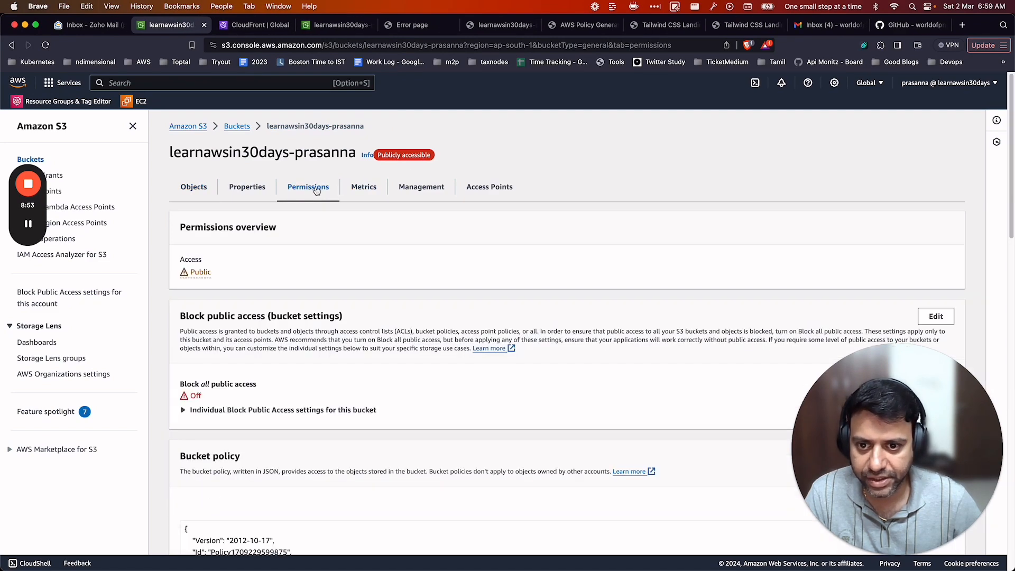
pyautogui.scroll(-2, 401, 275)
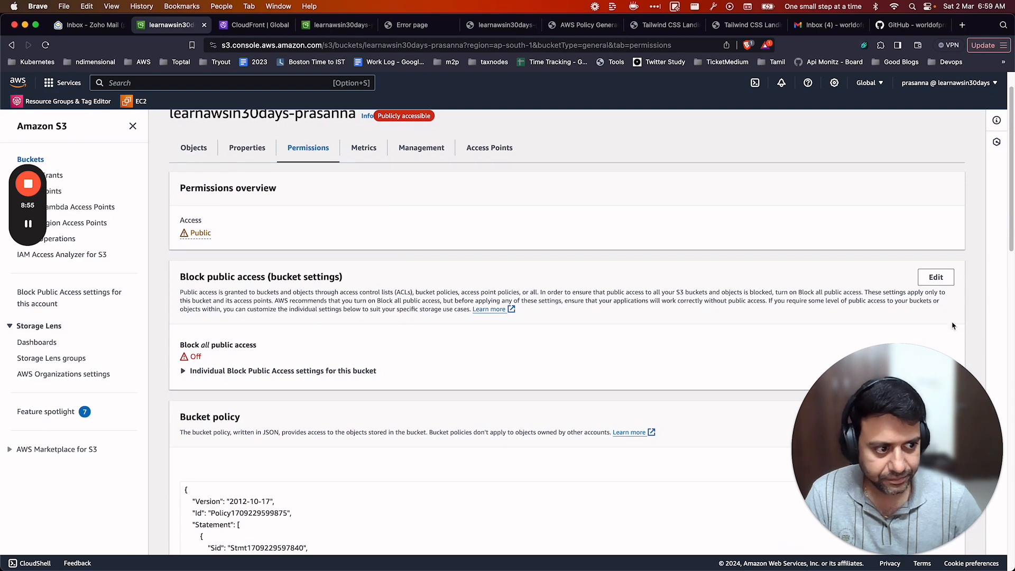
pyautogui.click(936, 277)
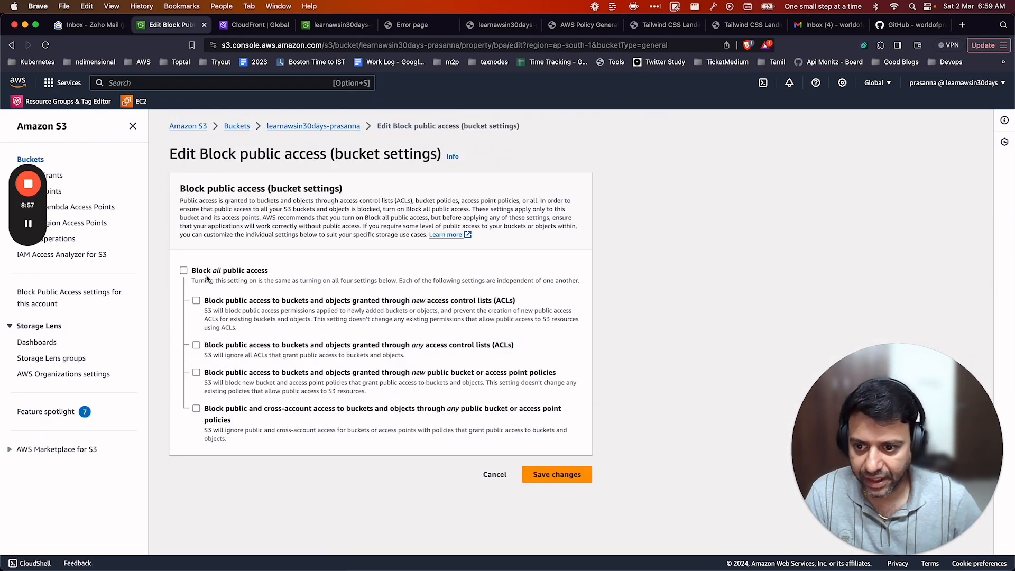
pyautogui.click(183, 271)
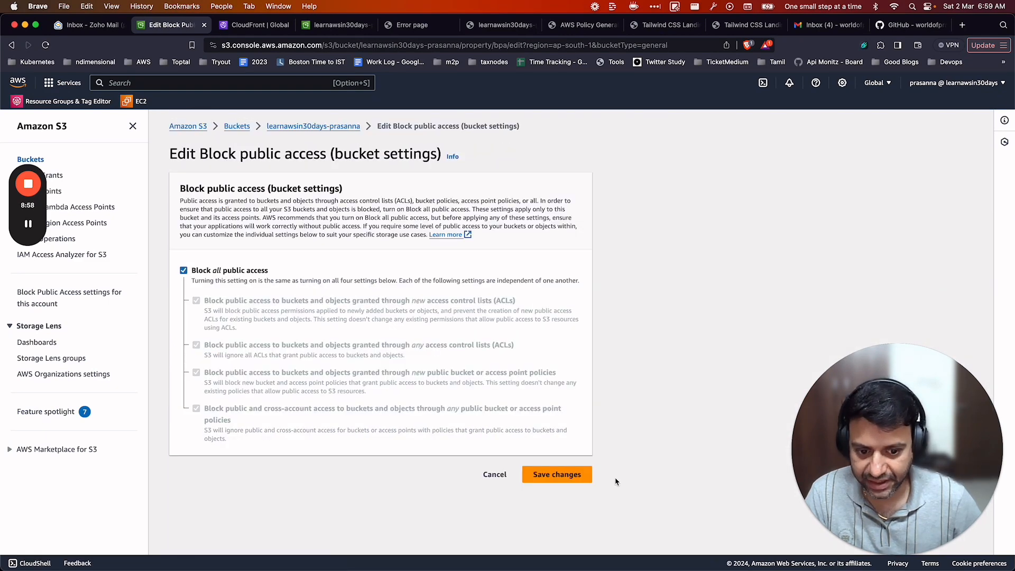
pyautogui.click(556, 474)
pyautogui.click(507, 356)
pyautogui.write('confirm')
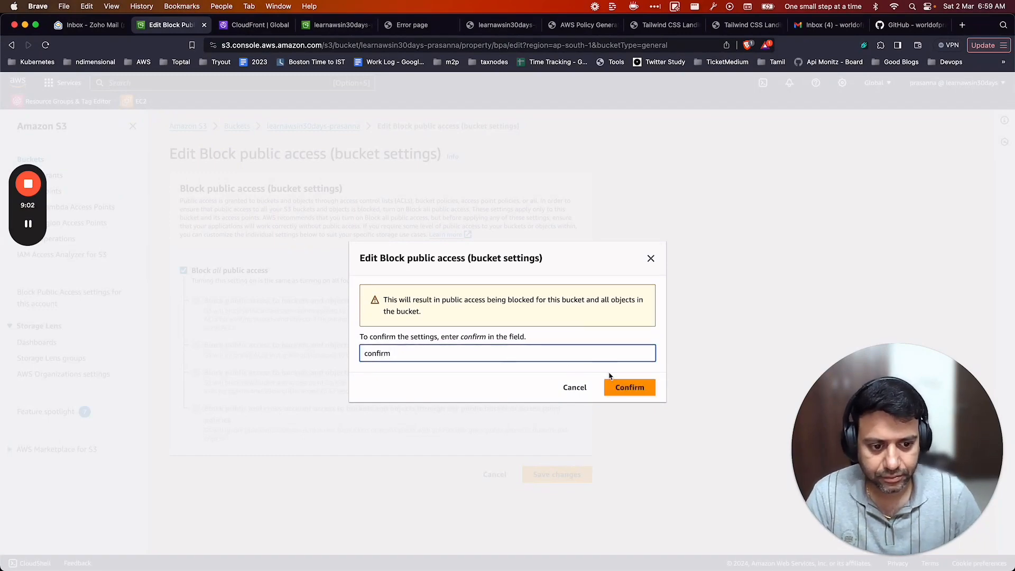
pyautogui.click(613, 386)
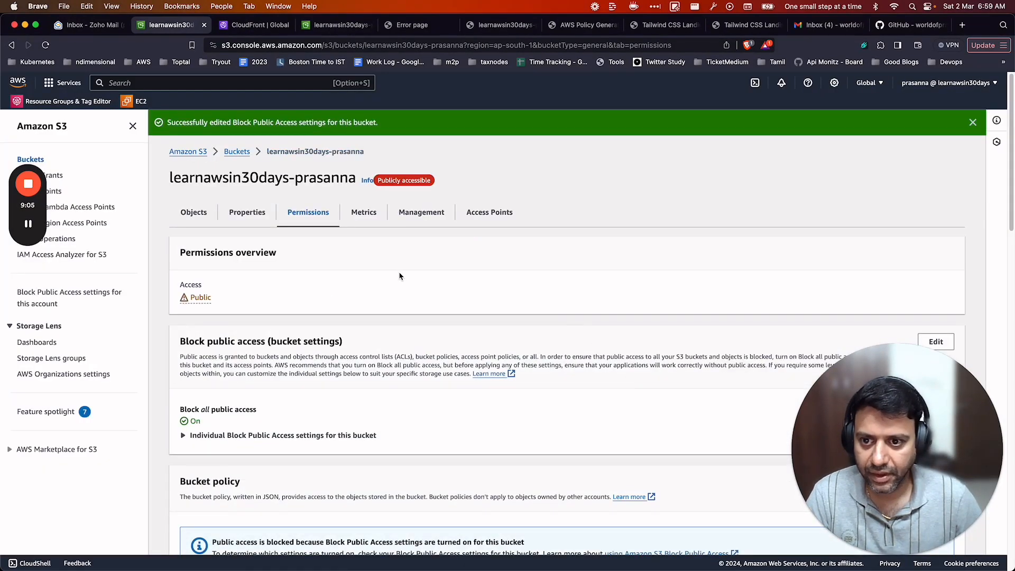
# Open the object URL of index.html in a new tab, reload it to test public access, and close it.
pyautogui.click(196, 214)
pyautogui.click(238, 344)
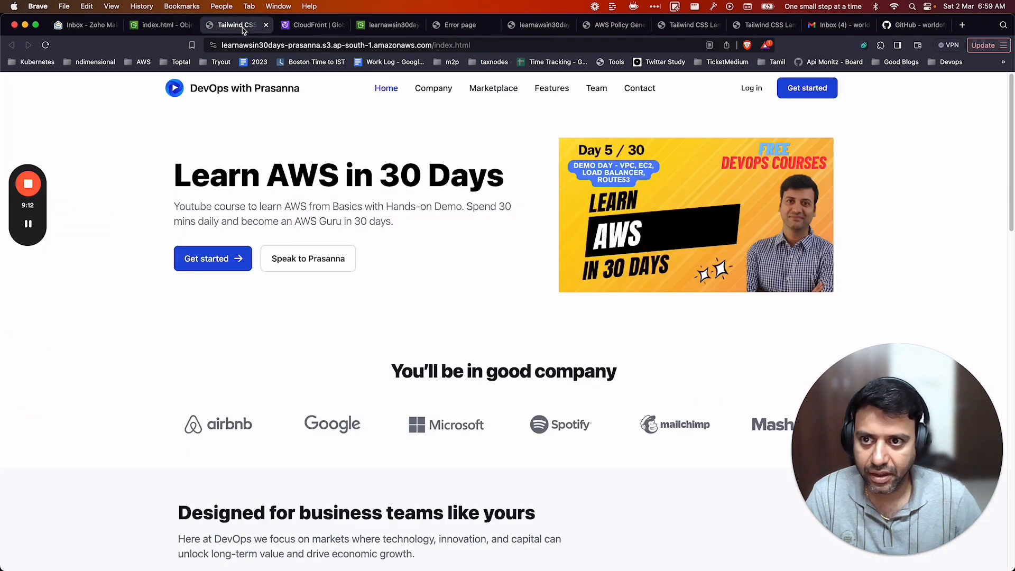
pyautogui.click(243, 30)
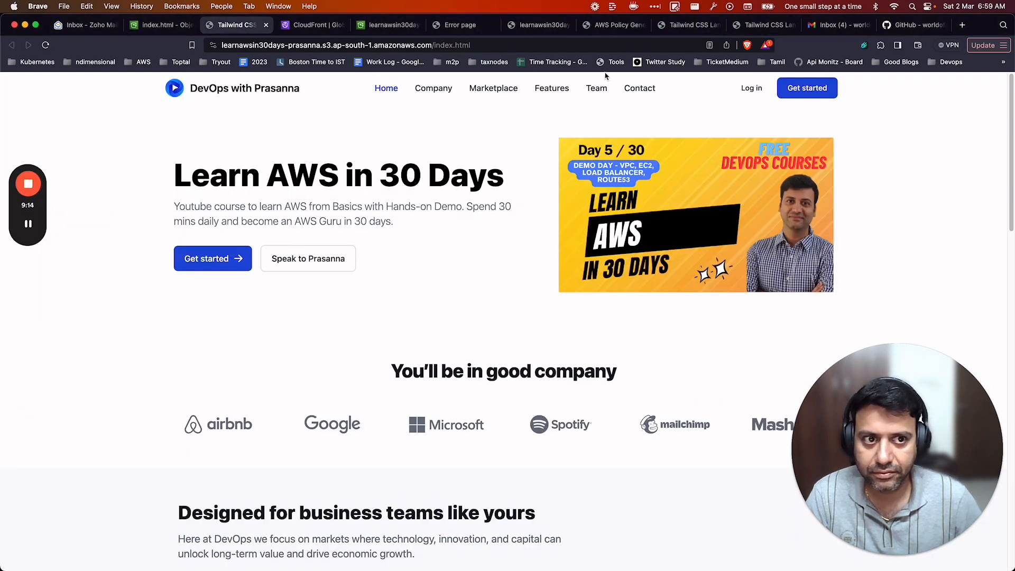
pyautogui.click(604, 45)
pyautogui.click(606, 45)
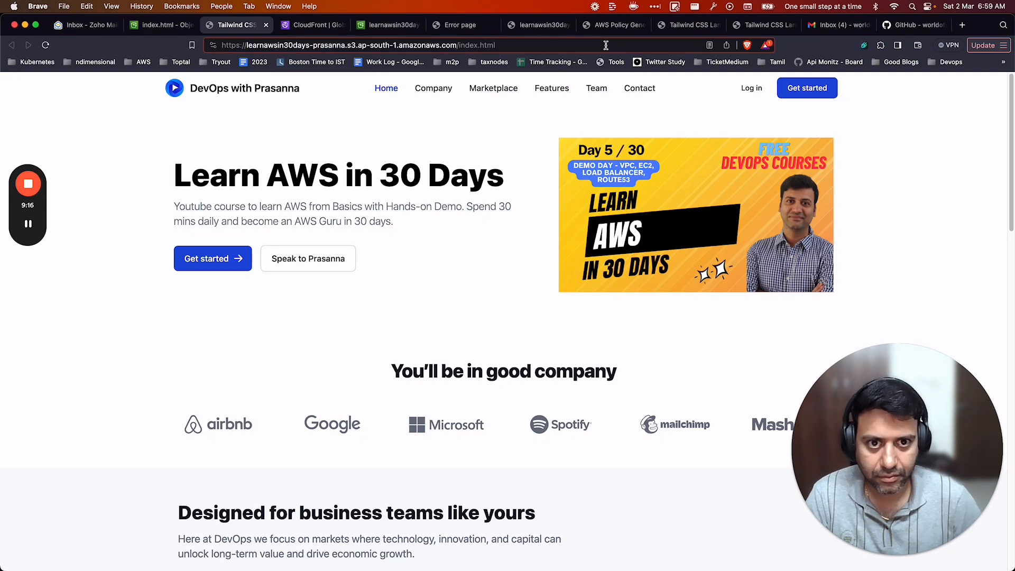
pyautogui.press('Return')
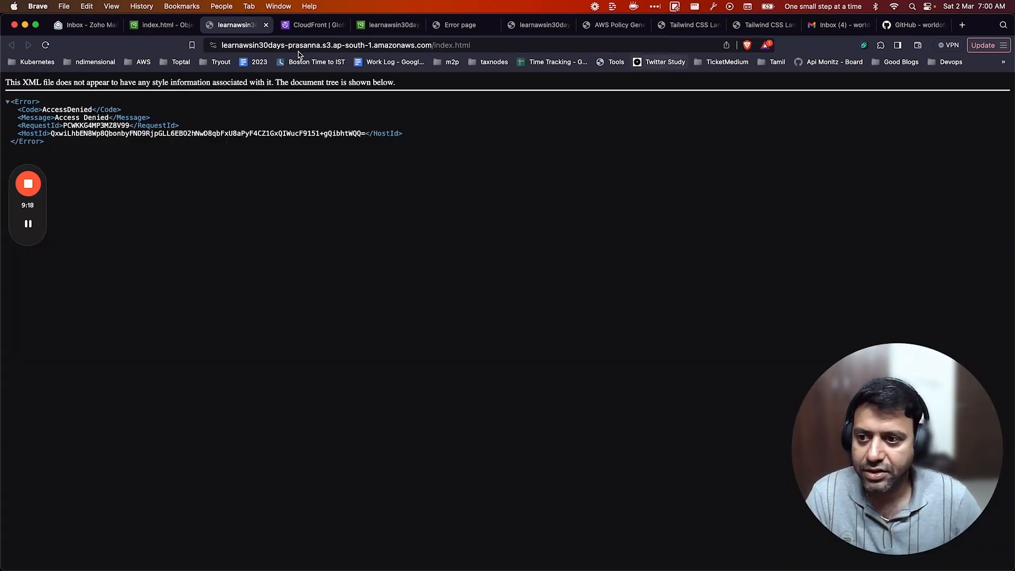
pyautogui.click(266, 25)
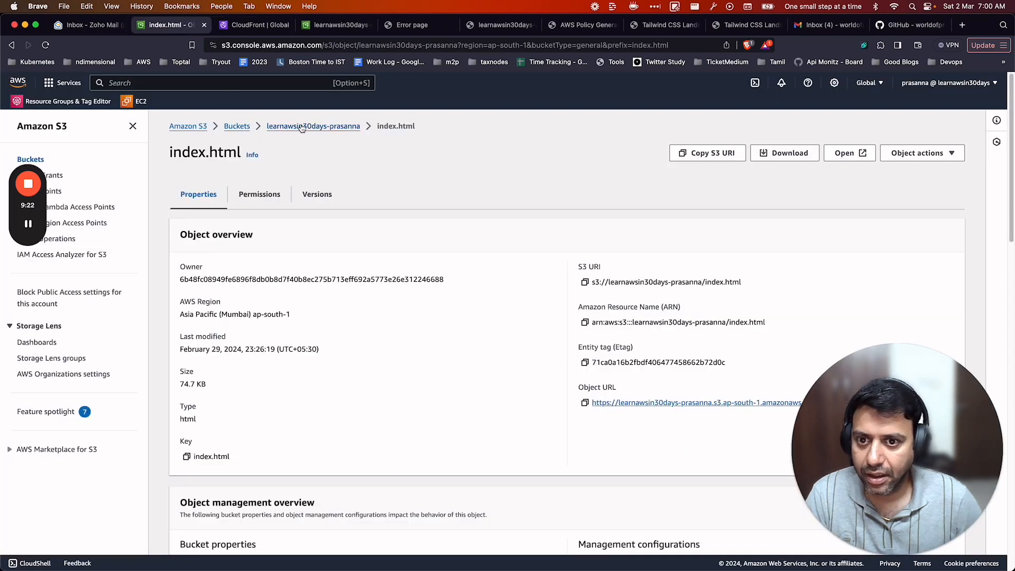
# Return from index.html to the bucket's object list and reload the page to refresh its access status.
pyautogui.scroll(-5, 316, 298)
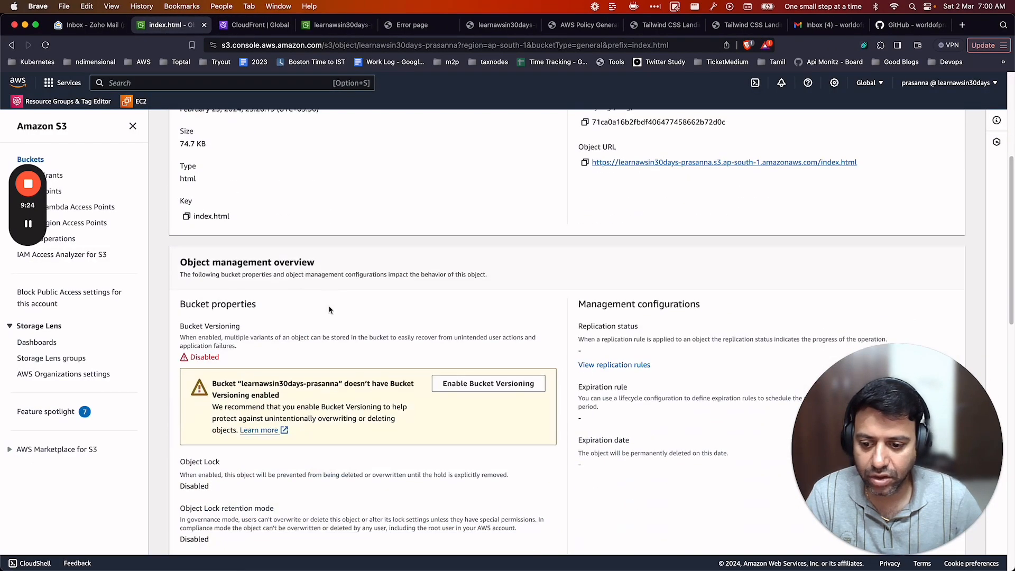
pyautogui.scroll(5, 336, 283)
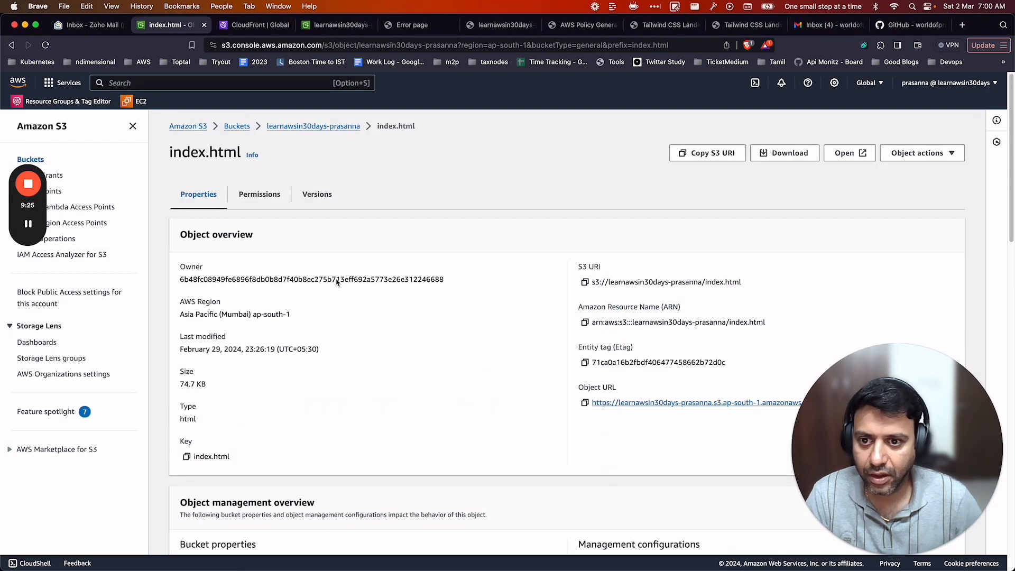
pyautogui.click(315, 127)
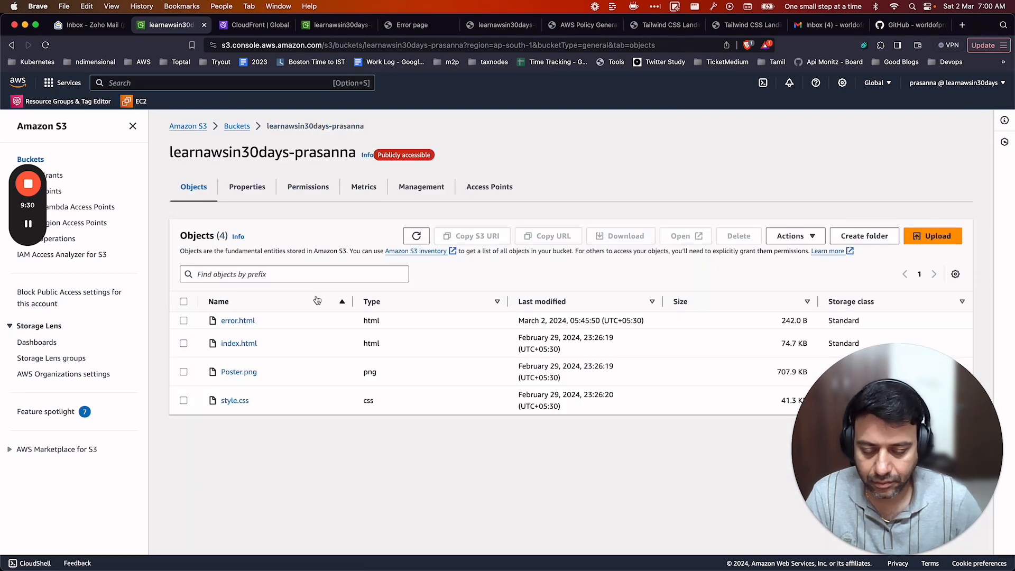
pyautogui.press('super+l')
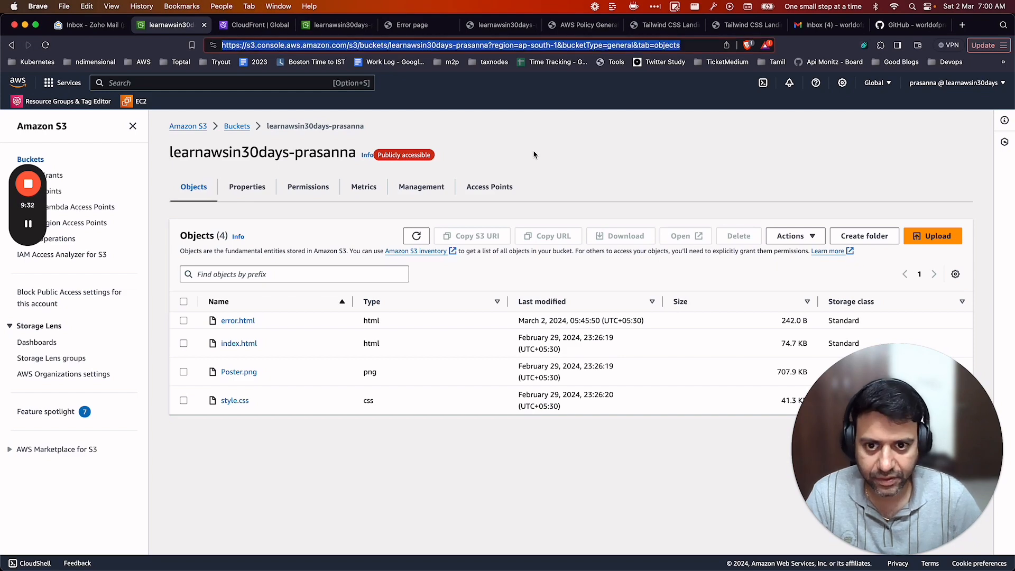
pyautogui.press('Return')
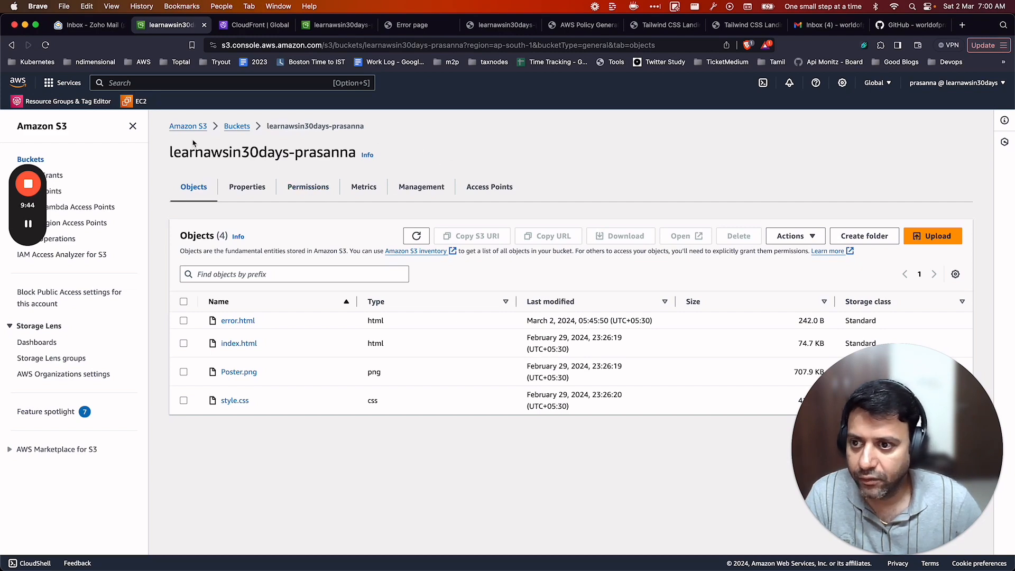
# Search the console's services for "cloudfront" and open CloudFront.
pyautogui.write('clouf')
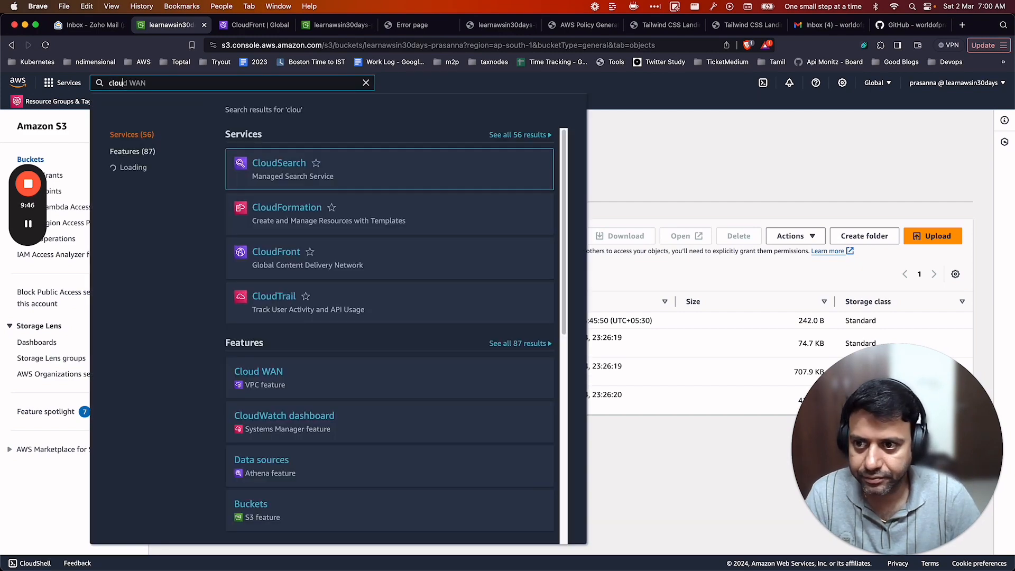
pyautogui.press('BackSpace')
pyautogui.write('dfront')
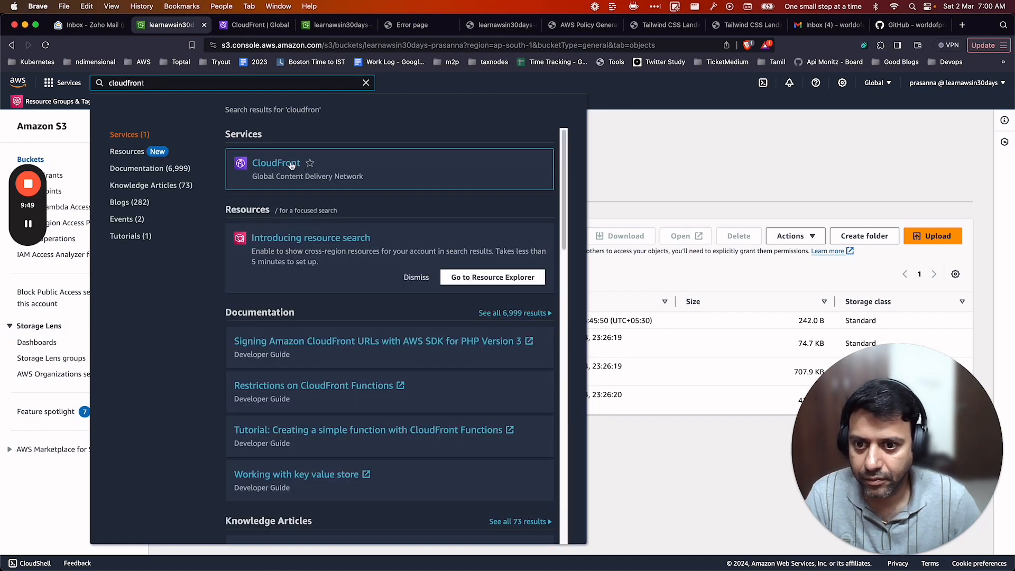
pyautogui.click(291, 164)
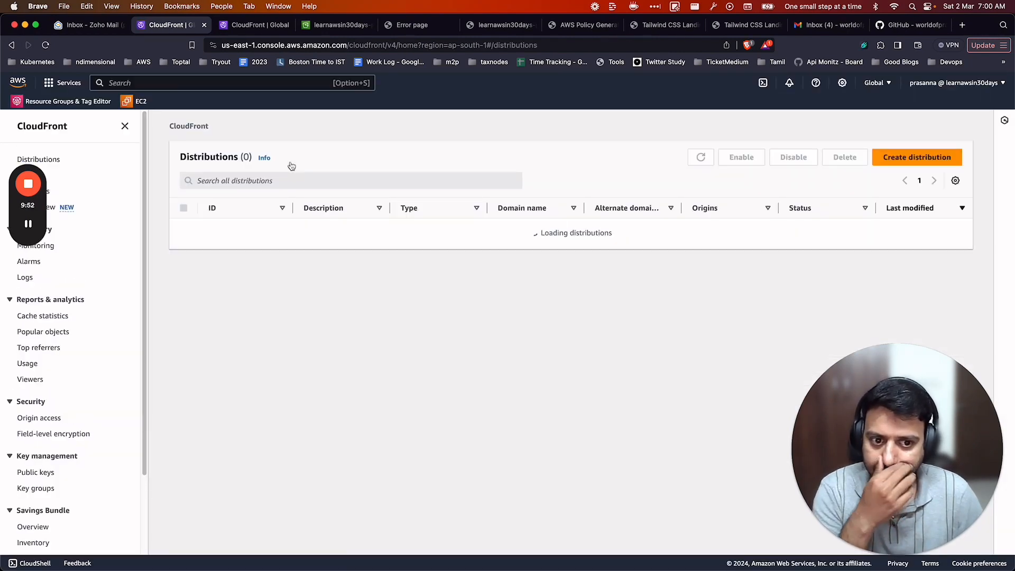
# Start a new distribution and choose the website's S3 bucket, the one without the 1 suffix, as the origin domain.
pyautogui.click(934, 165)
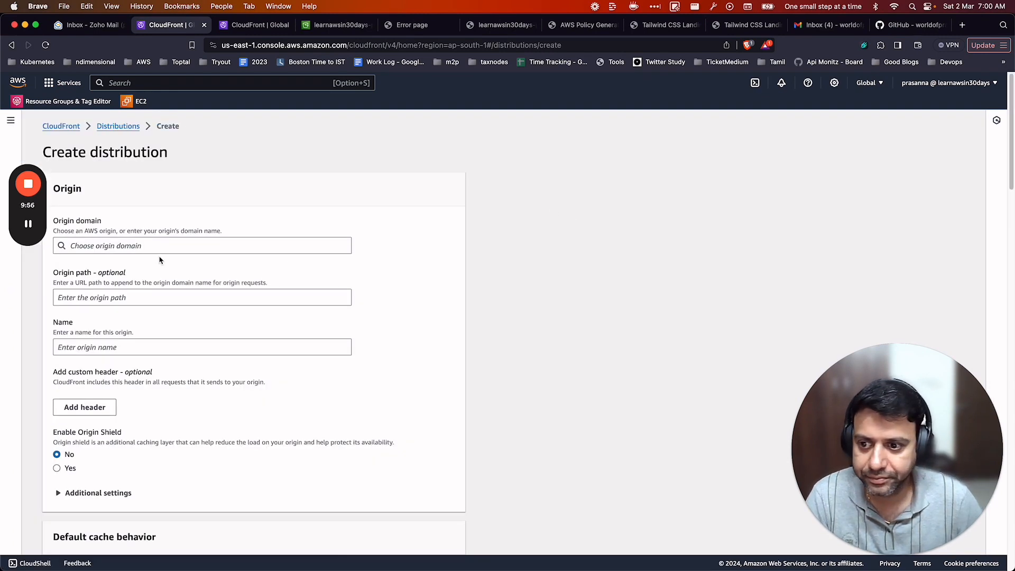
pyautogui.click(136, 244)
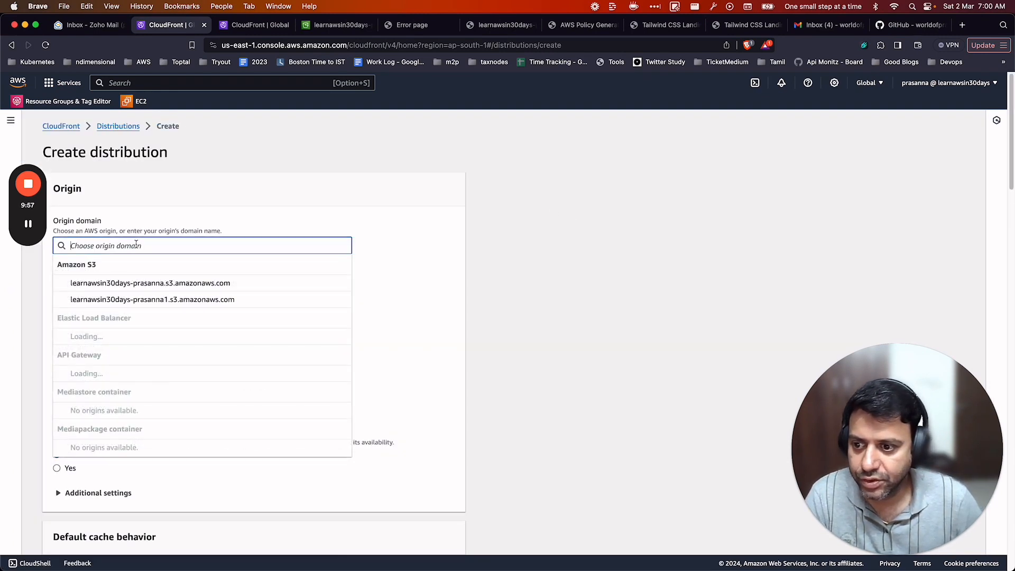
pyautogui.click(144, 284)
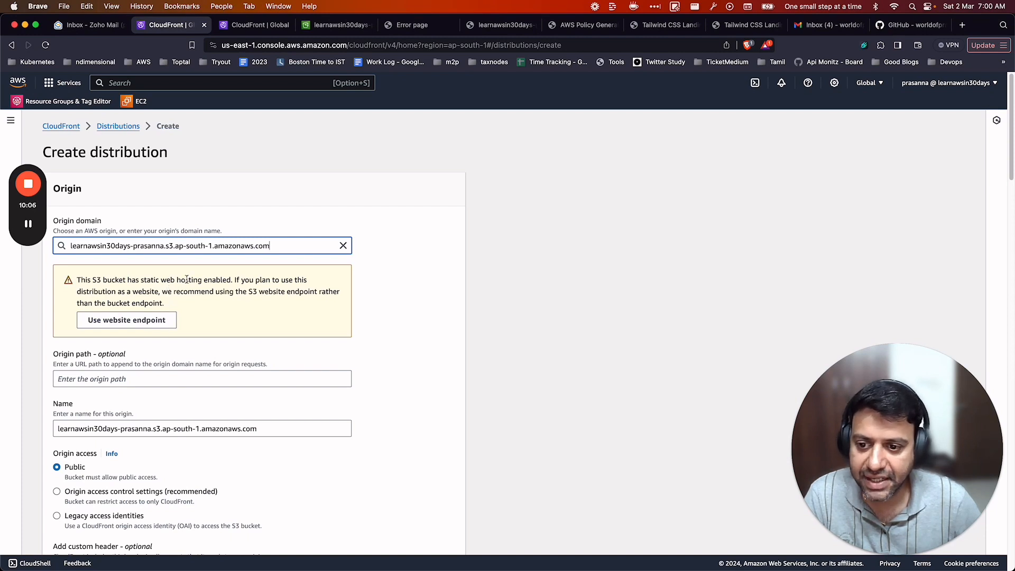
pyautogui.click(335, 25)
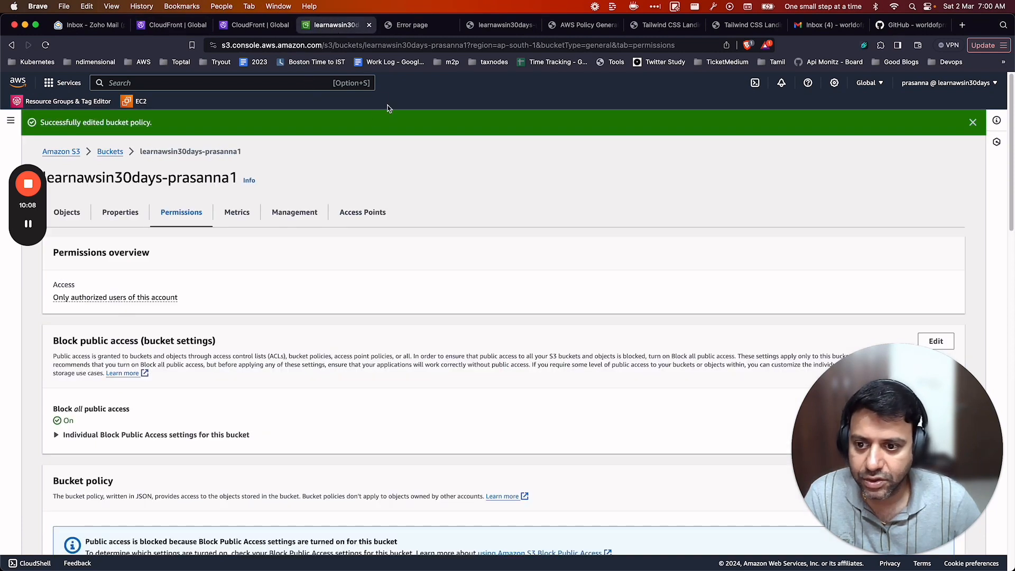
pyautogui.click(120, 213)
pyautogui.scroll(-10, 412, 333)
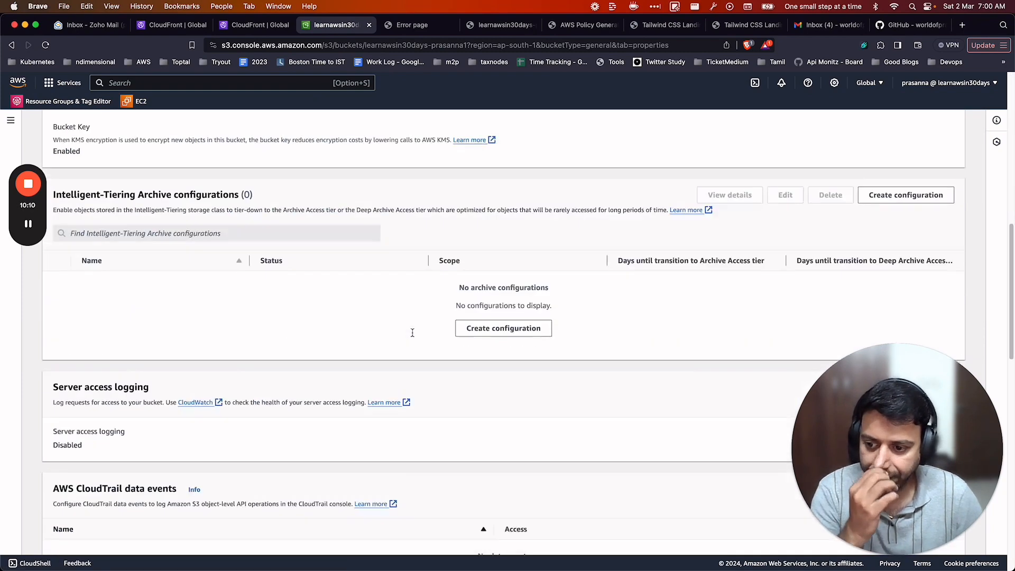
pyautogui.scroll(-15, 413, 333)
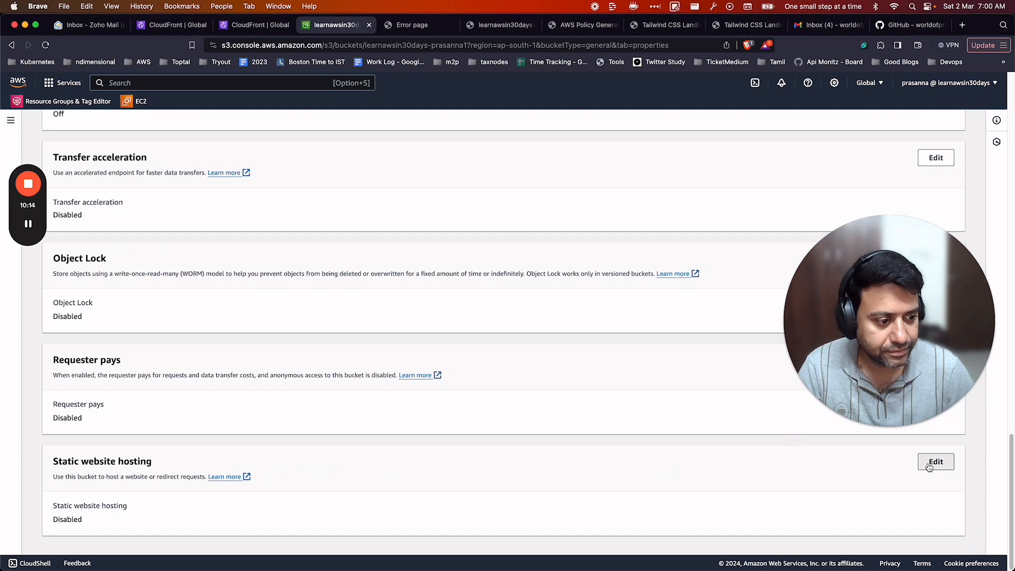
pyautogui.click(929, 467)
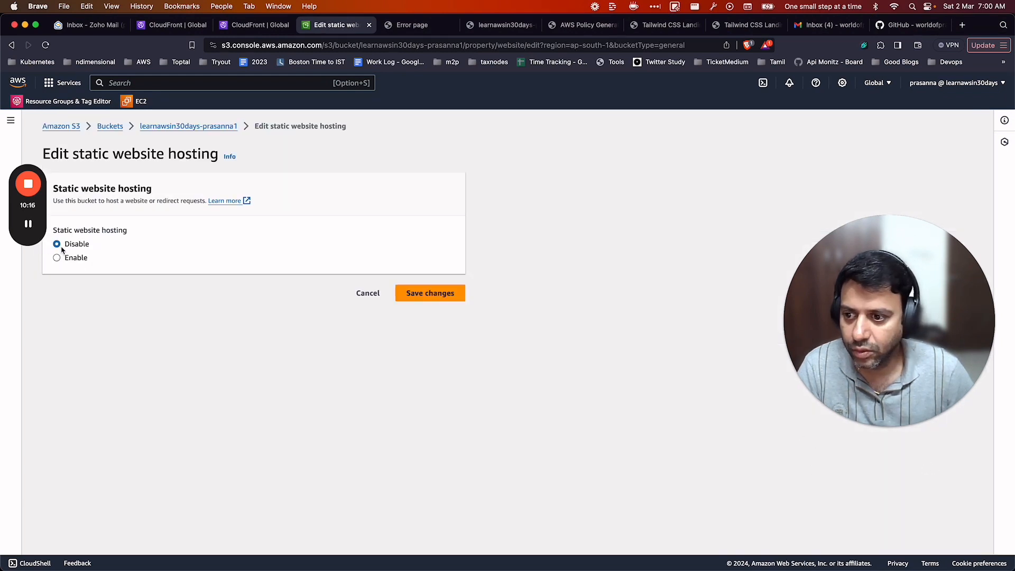
# Disable static website hosting in the properties of the website bucket without the 1 suffix, and save the change.
pyautogui.click(110, 126)
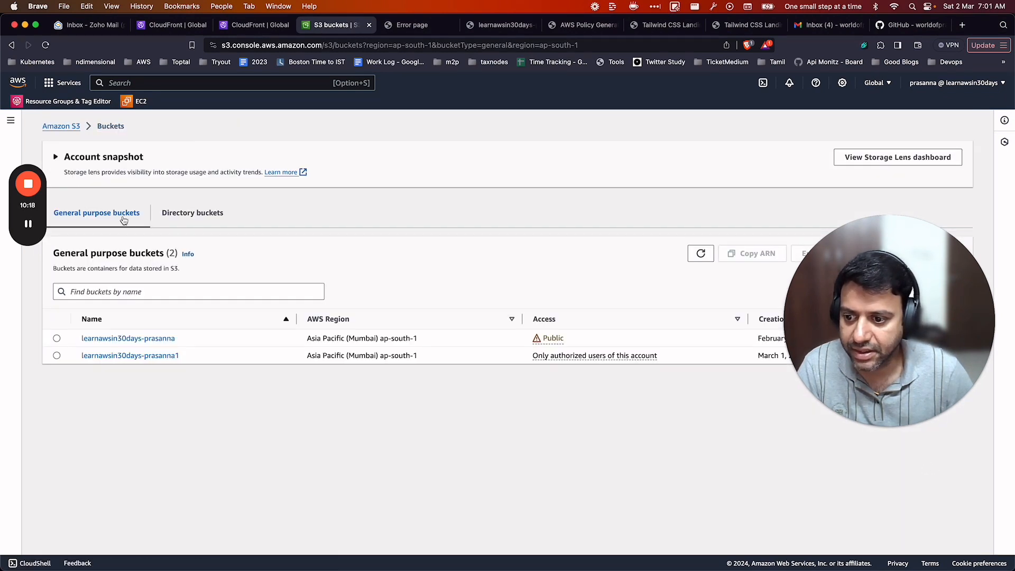
pyautogui.click(160, 340)
pyautogui.click(121, 186)
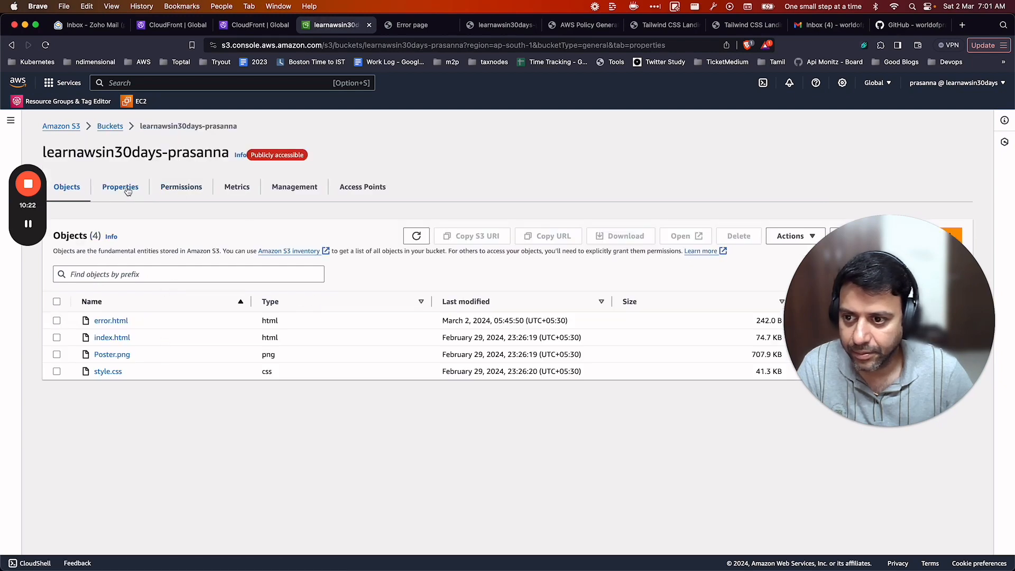
pyautogui.scroll(-15, 363, 363)
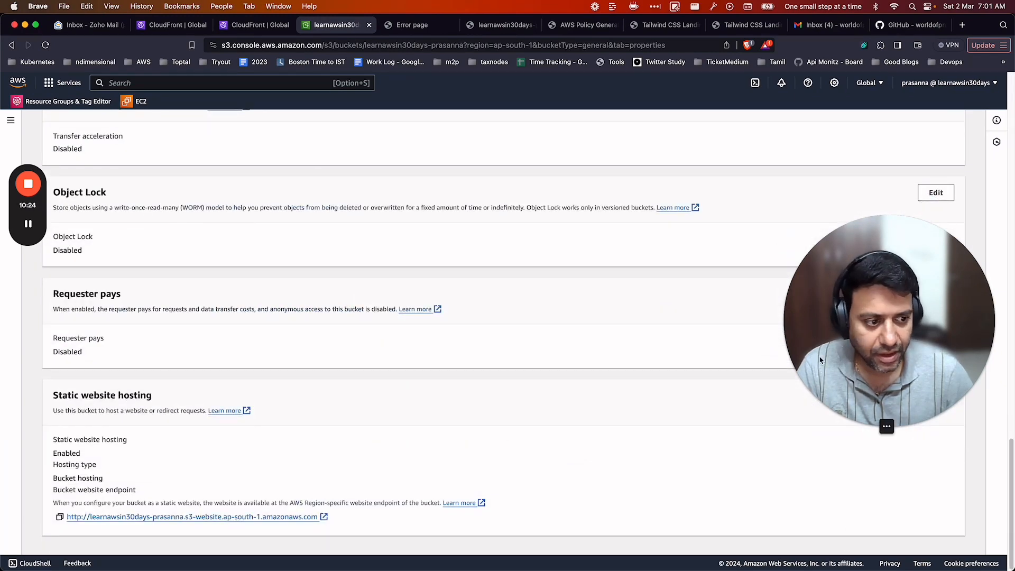
pyautogui.moveTo(844, 335); pyautogui.dragTo(847, 299)
pyautogui.click(936, 395)
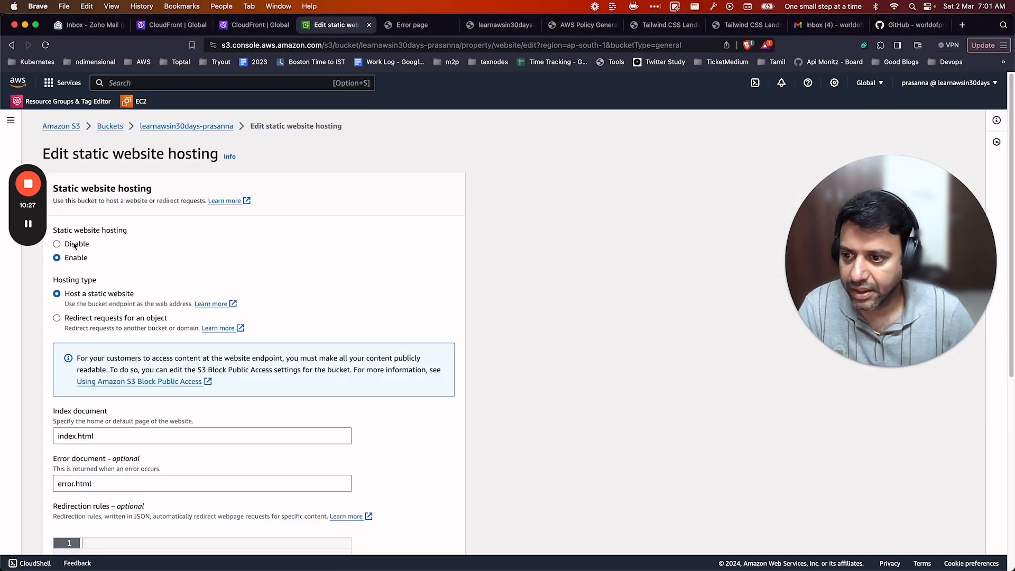
pyautogui.click(74, 244)
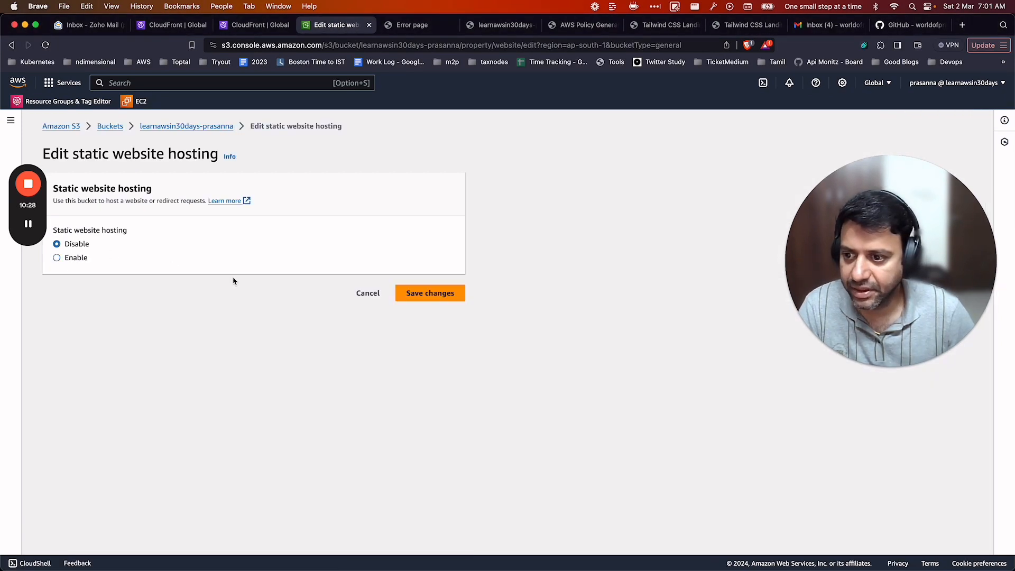
pyautogui.click(441, 299)
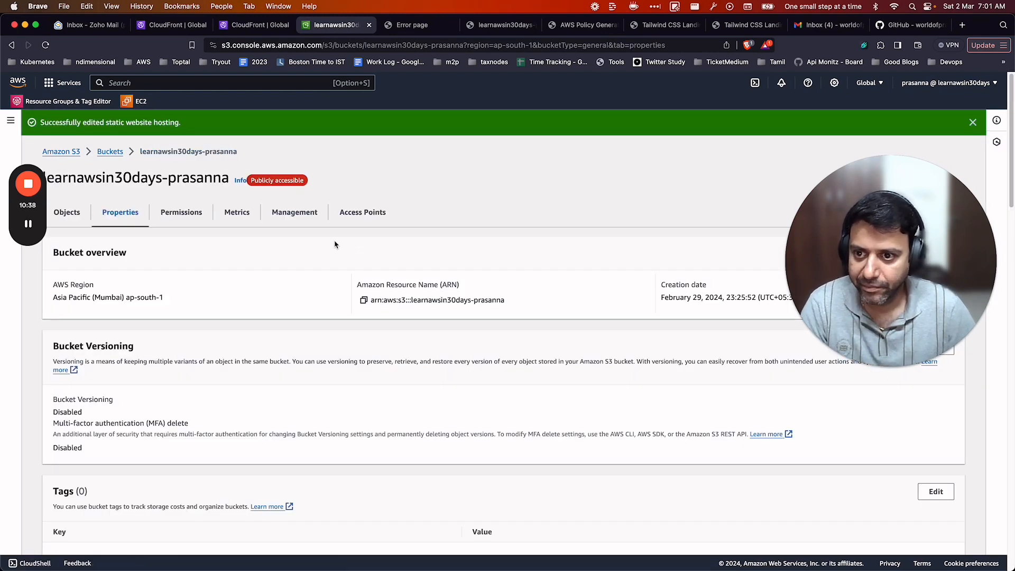
# Reload the website bucket's page and look through its properties.
pyautogui.press('super+l')
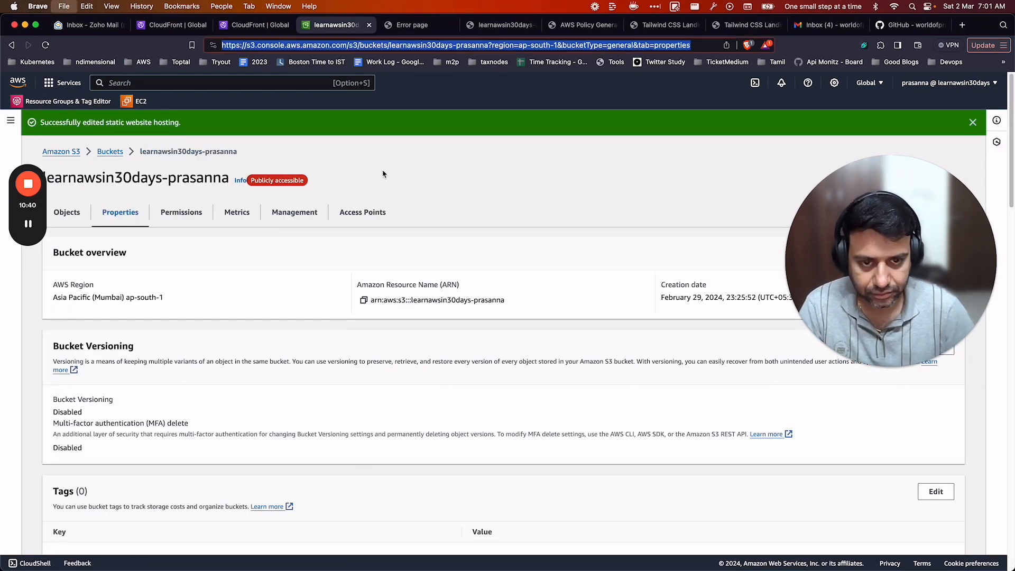
pyautogui.press('Return')
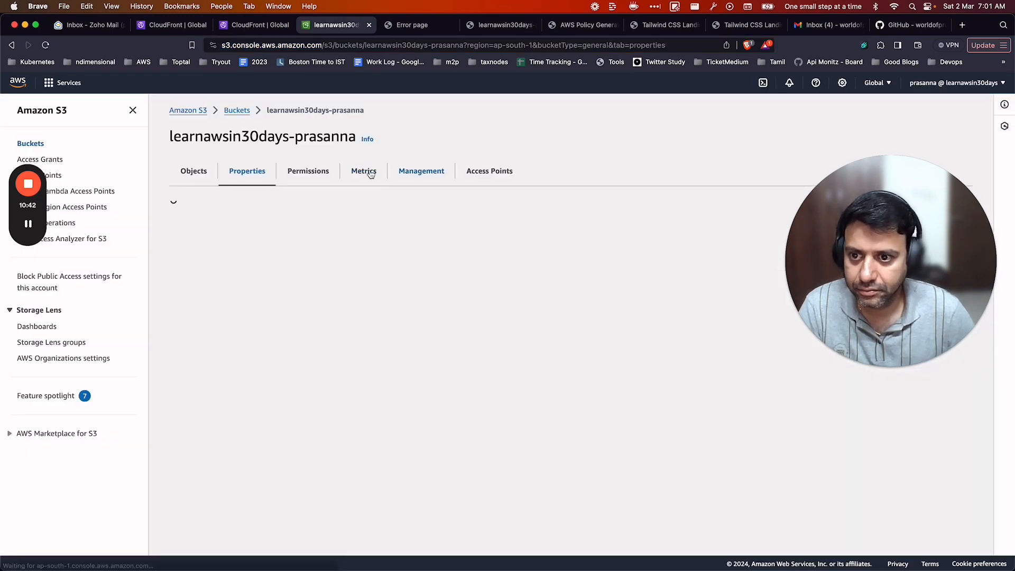
pyautogui.scroll(-3, 358, 320)
pyautogui.scroll(-8, 356, 319)
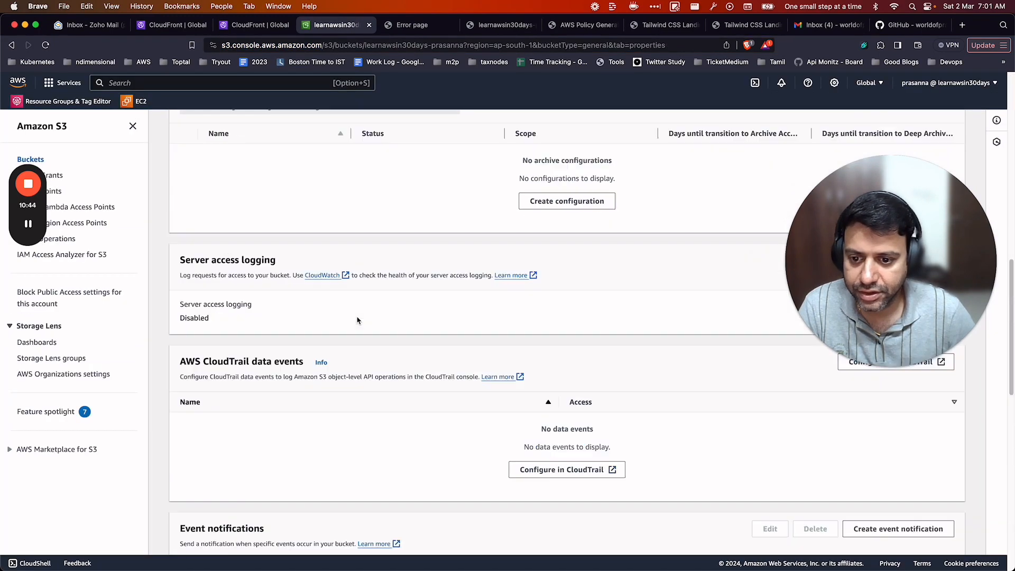
pyautogui.scroll(12, 356, 320)
# Restart the CloudFront distribution form and choose the website's S3 bucket, without the 1 suffix, as the origin domain.
pyautogui.click(192, 26)
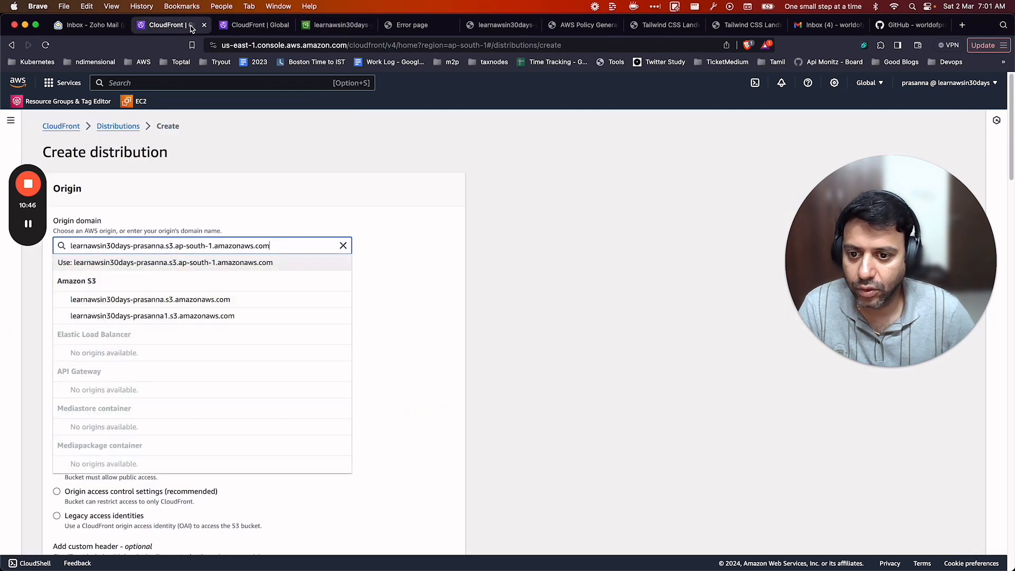
pyautogui.click(187, 263)
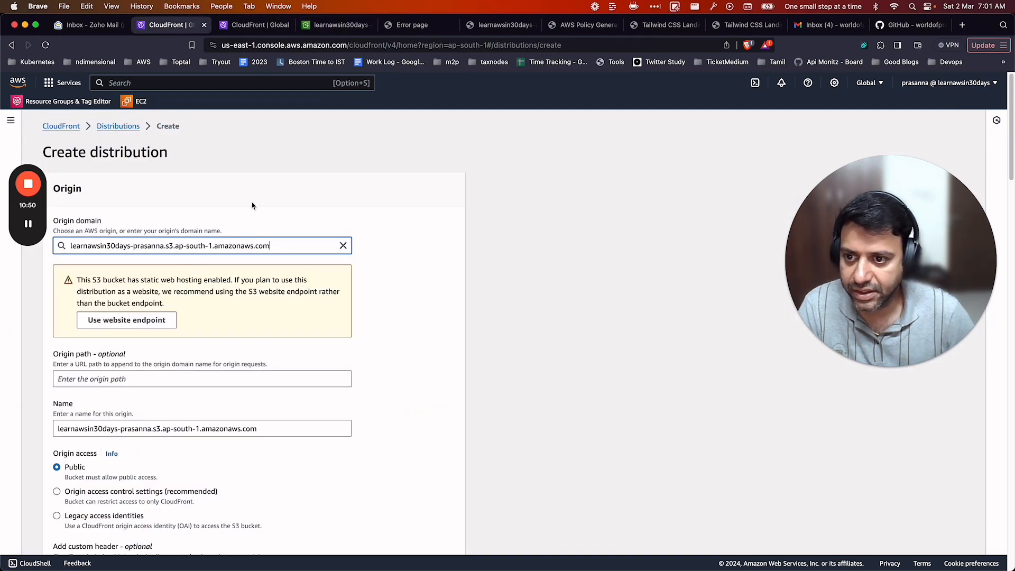
pyautogui.click(128, 127)
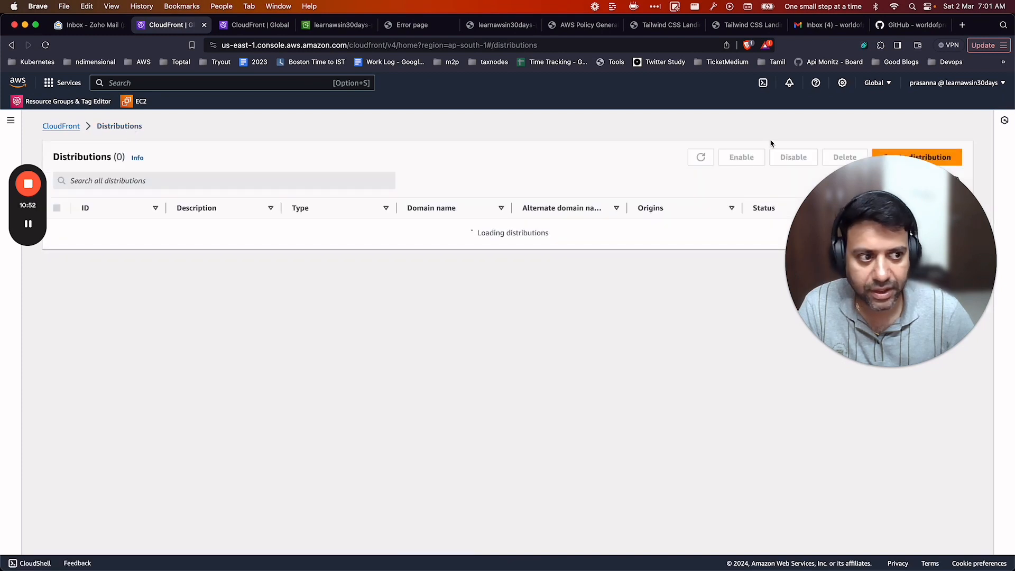
pyautogui.click(950, 158)
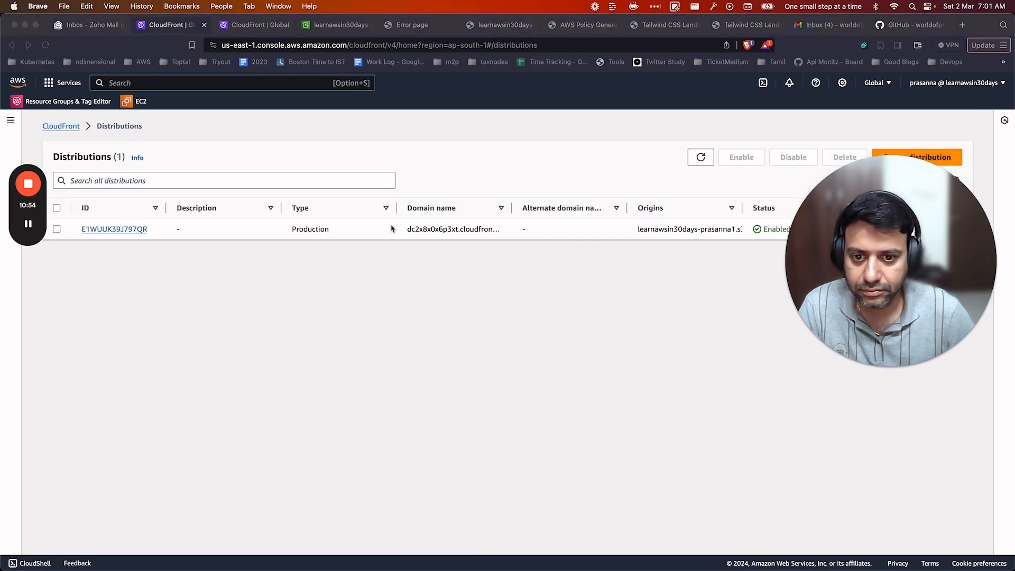
pyautogui.click(913, 163)
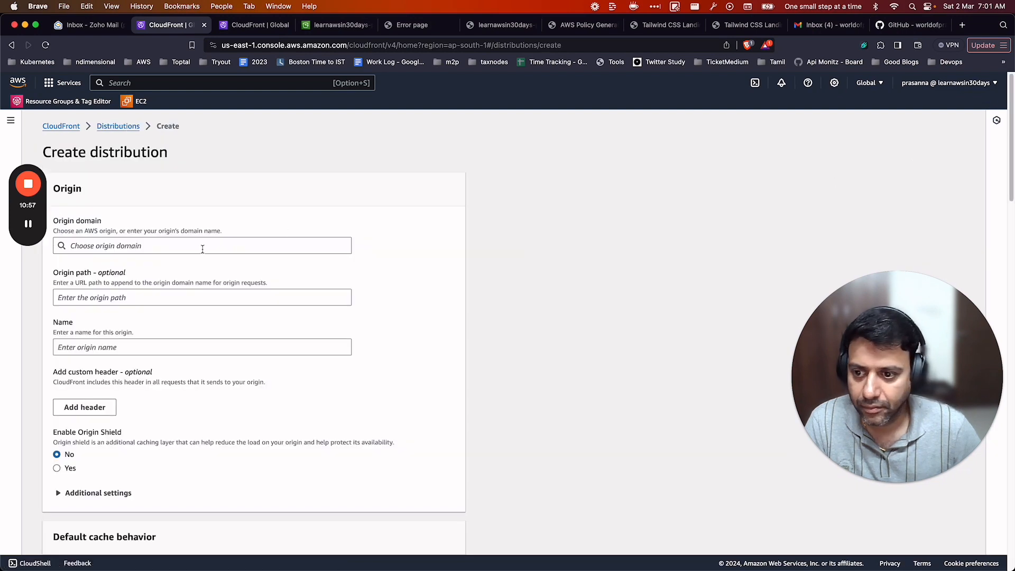
pyautogui.click(267, 246)
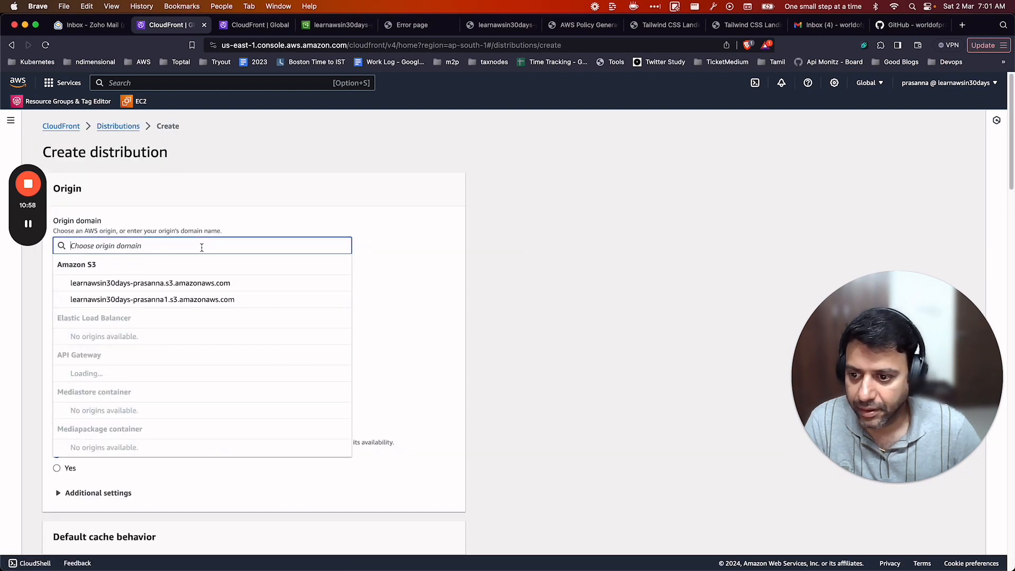
pyautogui.click(177, 283)
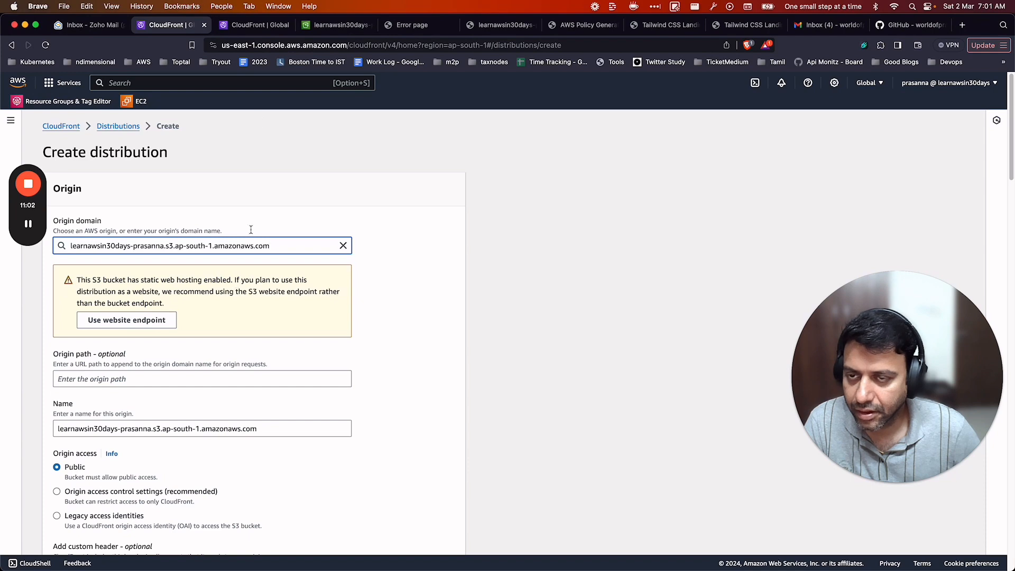
# Check the static website hosting setting in the bucket's properties, and return to the distribution form with the same origin domain.
pyautogui.click(340, 25)
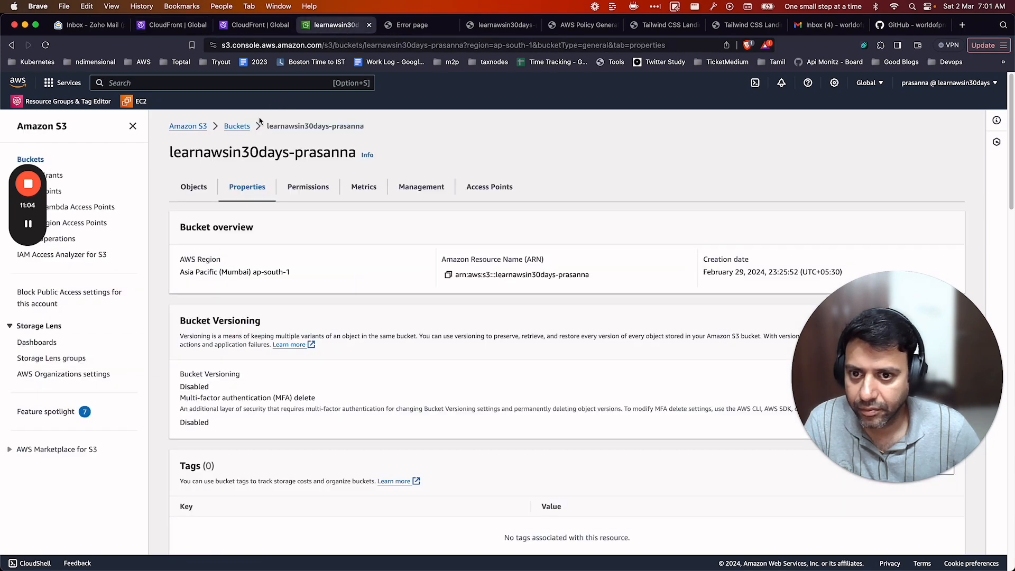
pyautogui.scroll(-15, 312, 294)
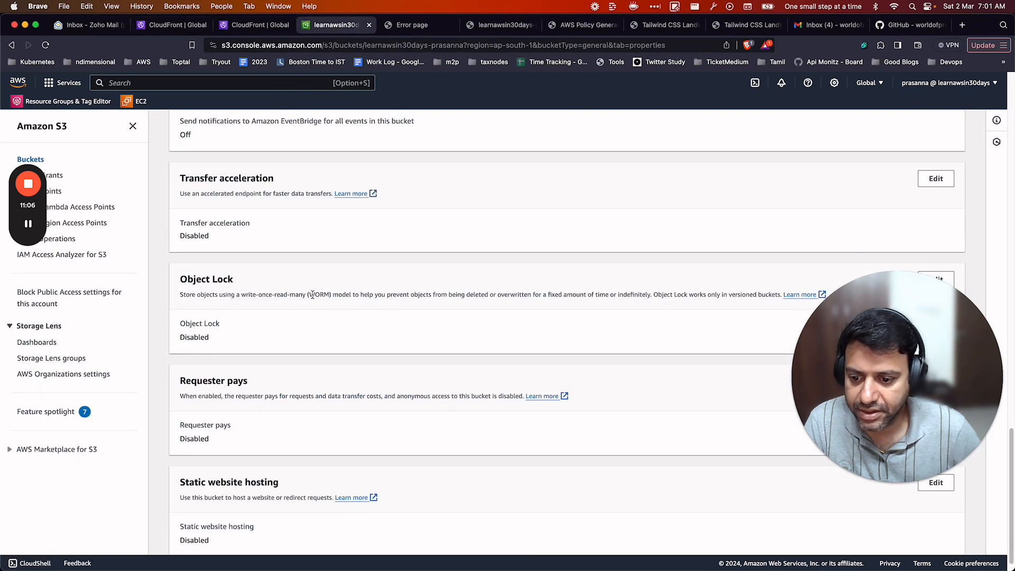
pyautogui.click(168, 25)
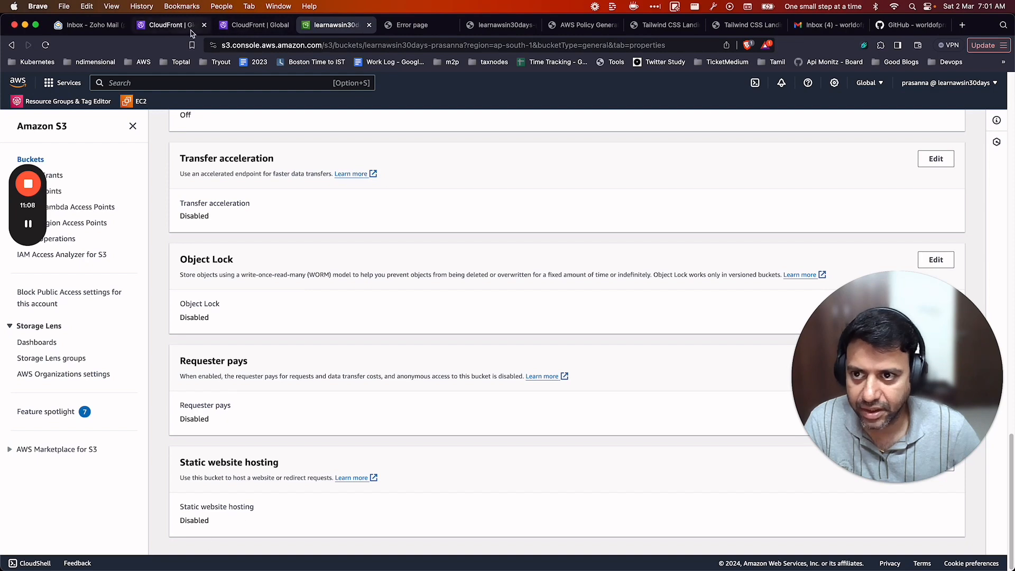
pyautogui.click(233, 264)
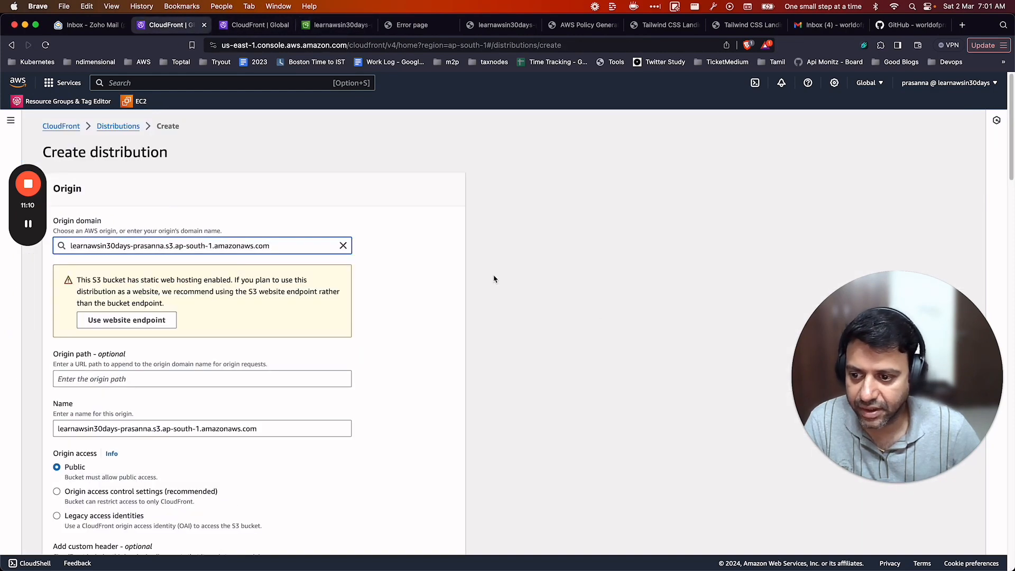
# Set the origin access to origin access control settings and create a new OAC for the bucket with the "Do not sign requests" signing behavior.
pyautogui.scroll(-3, 571, 286)
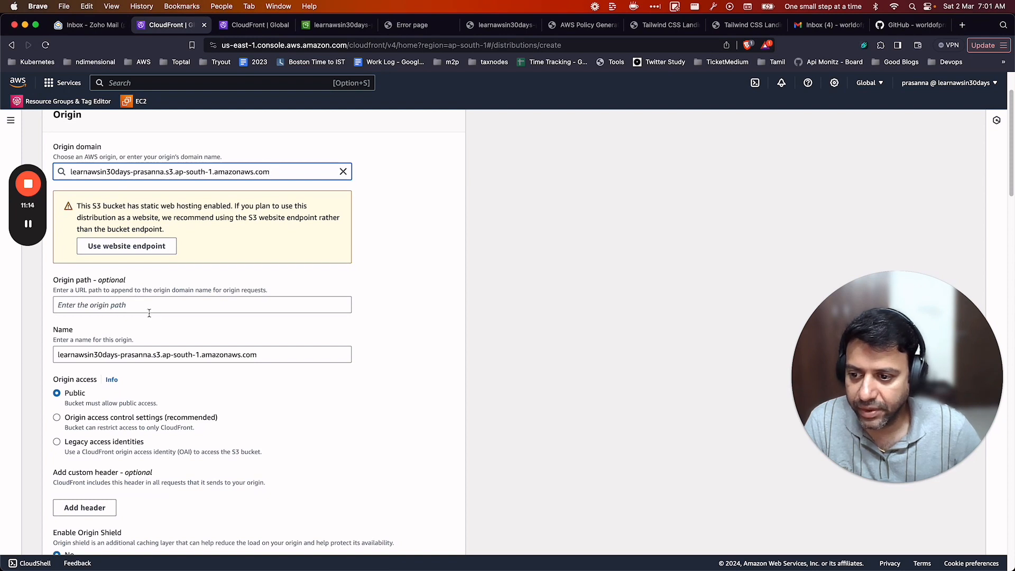
pyautogui.scroll(-1, 194, 322)
pyautogui.scroll(-2, 193, 322)
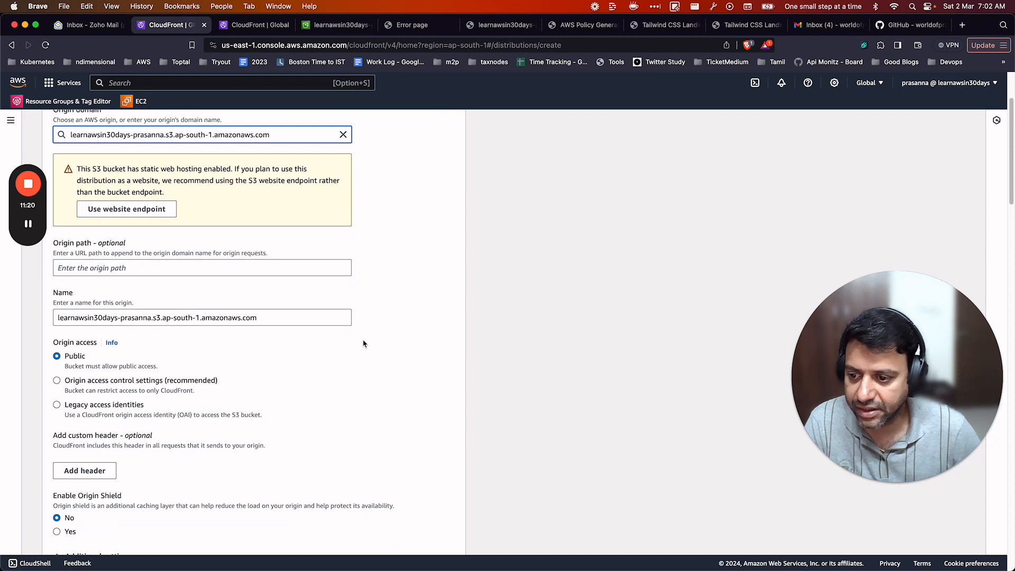
pyautogui.scroll(-5, 423, 358)
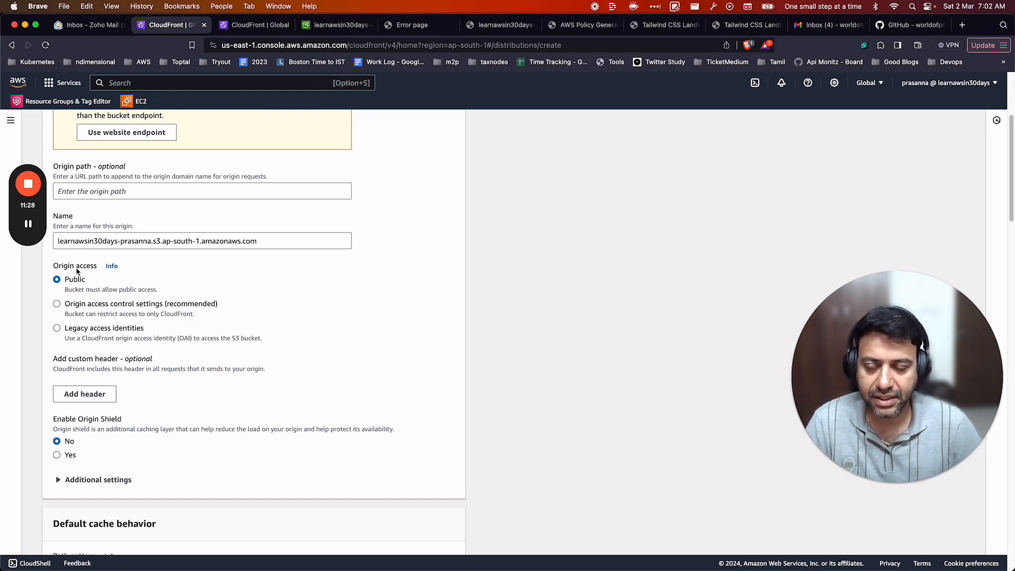
pyautogui.click(57, 304)
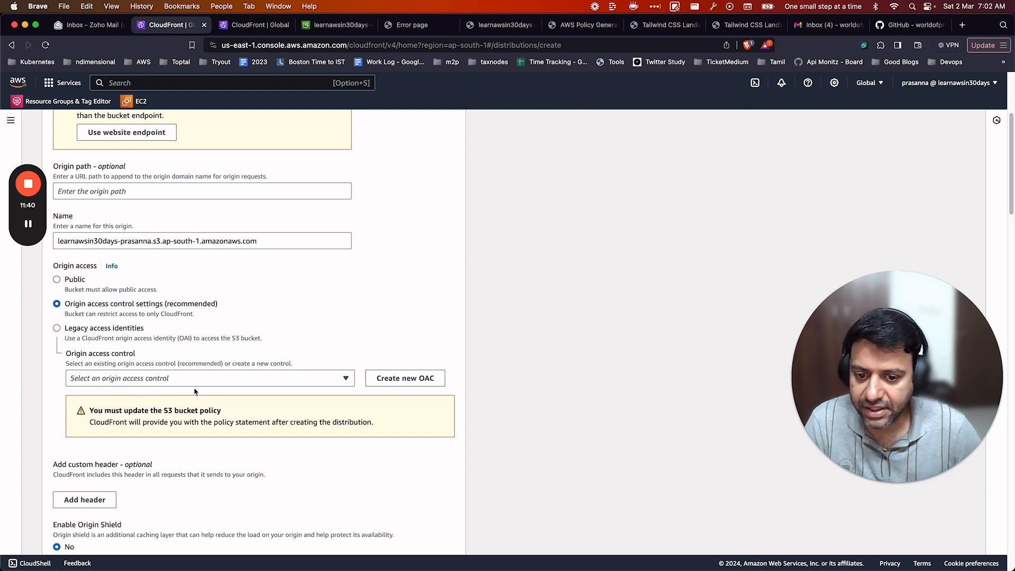
pyautogui.click(422, 386)
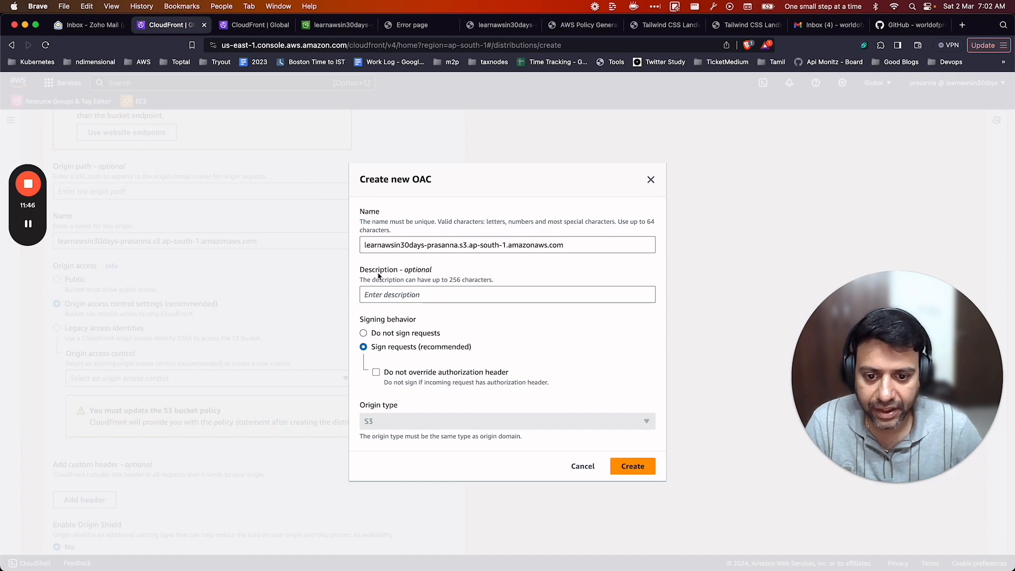
pyautogui.click(408, 335)
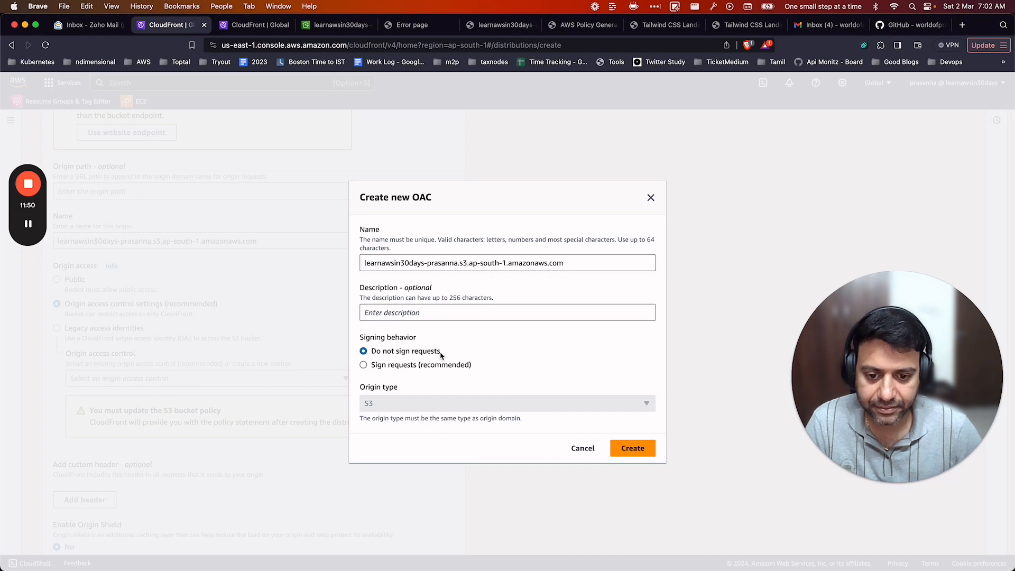
pyautogui.click(634, 450)
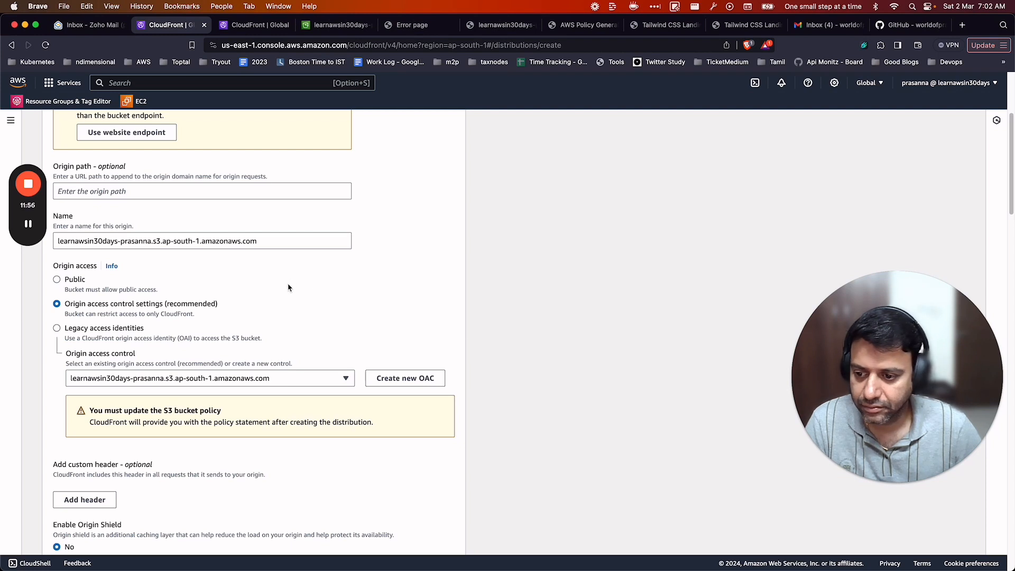
# Review the remaining origin settings and the path, compression and viewer options of the default cache behavior.
pyautogui.scroll(-2, 302, 299)
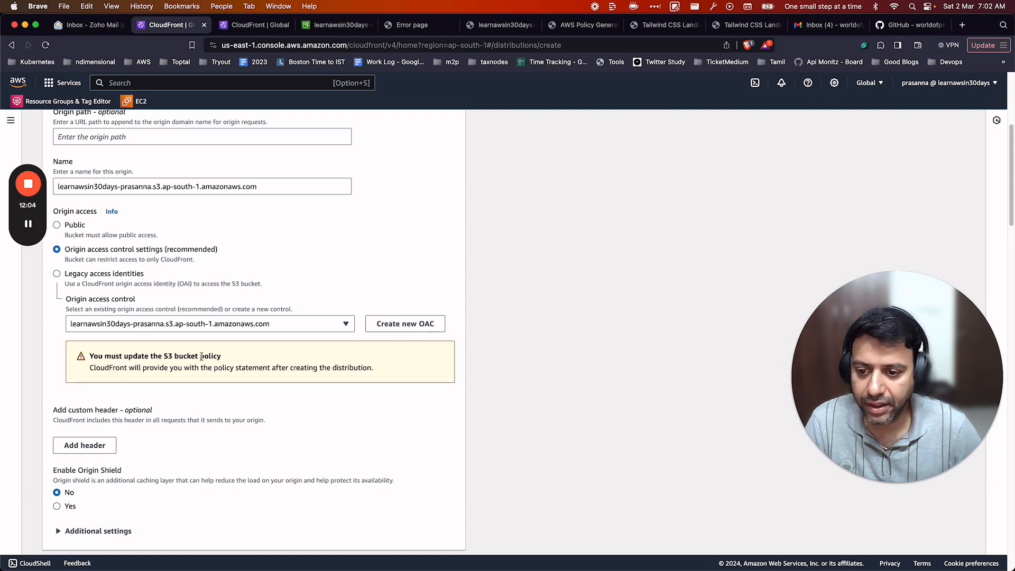
pyautogui.scroll(-4, 279, 364)
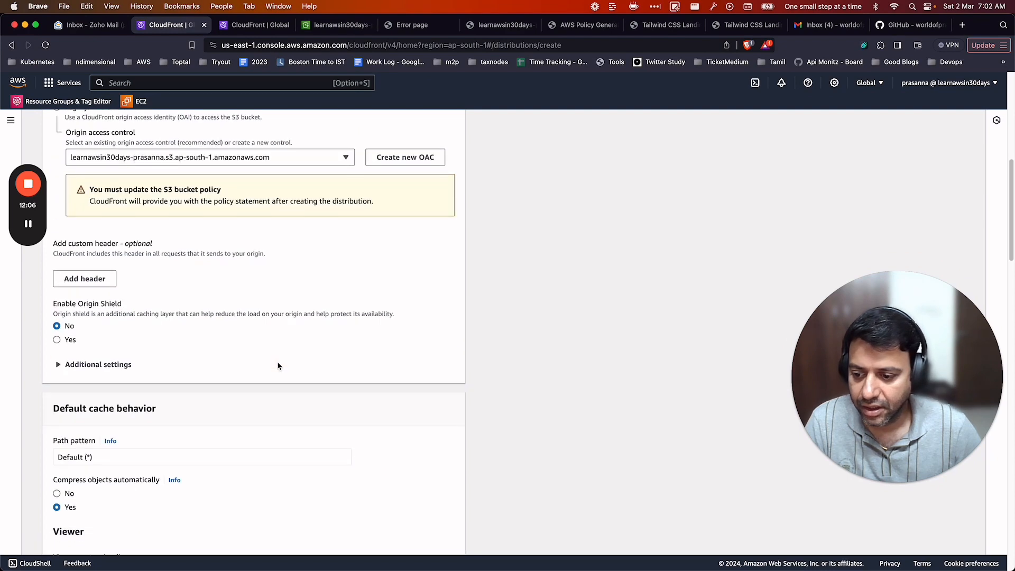
pyautogui.scroll(1, 262, 346)
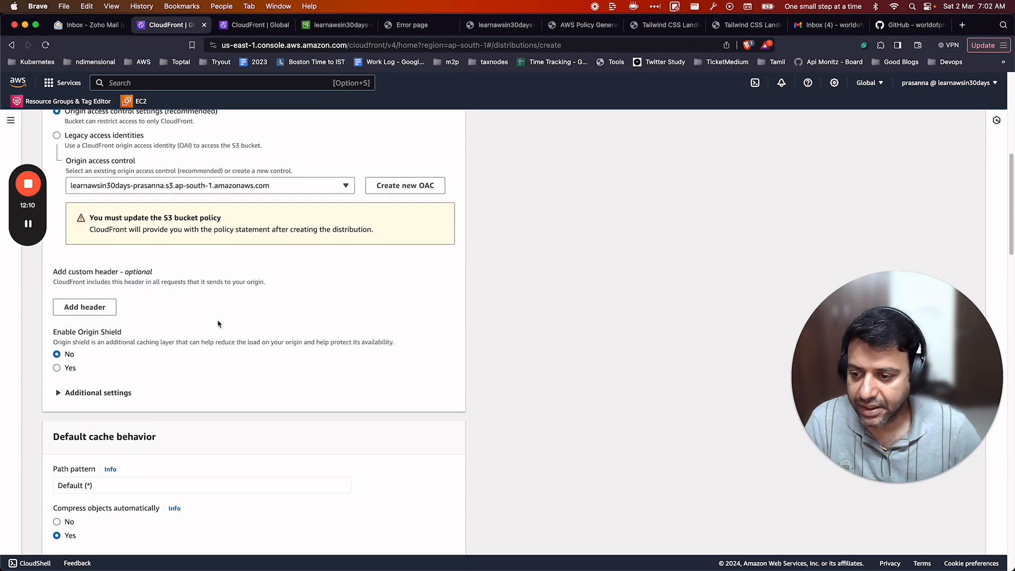
pyautogui.scroll(-1, 220, 325)
pyautogui.scroll(-1, 224, 351)
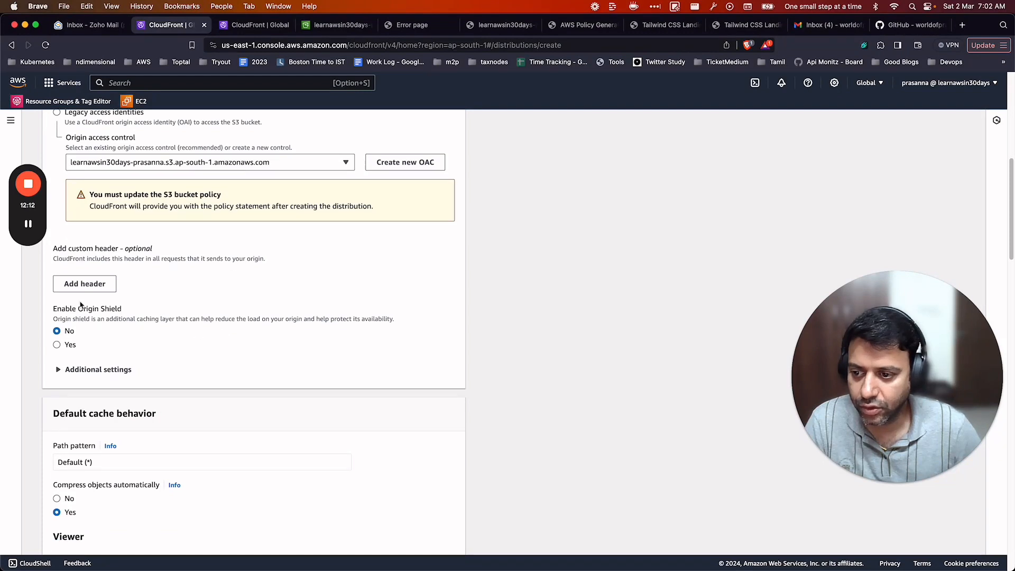
pyautogui.scroll(-3, 272, 338)
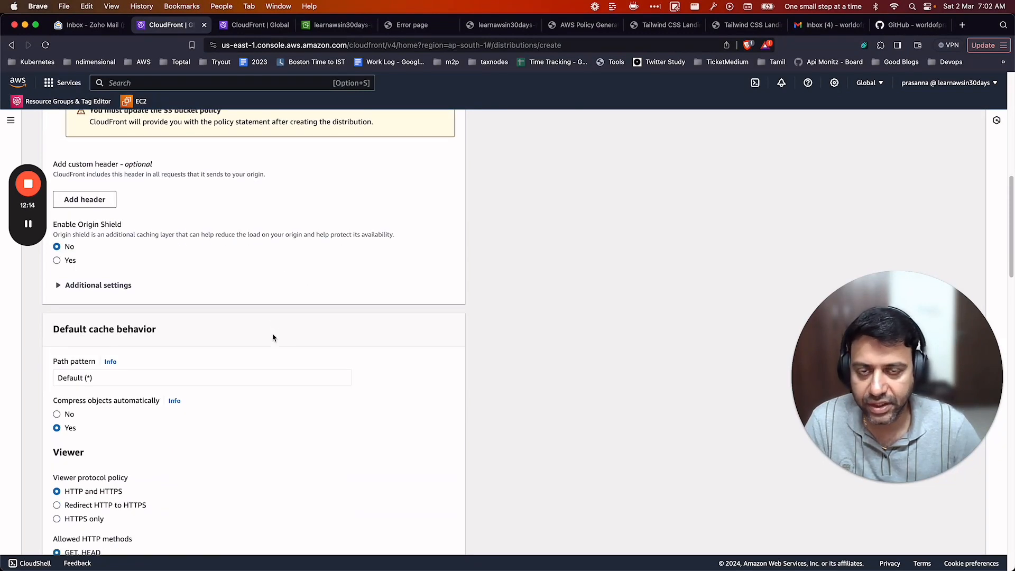
pyautogui.scroll(-4, 273, 337)
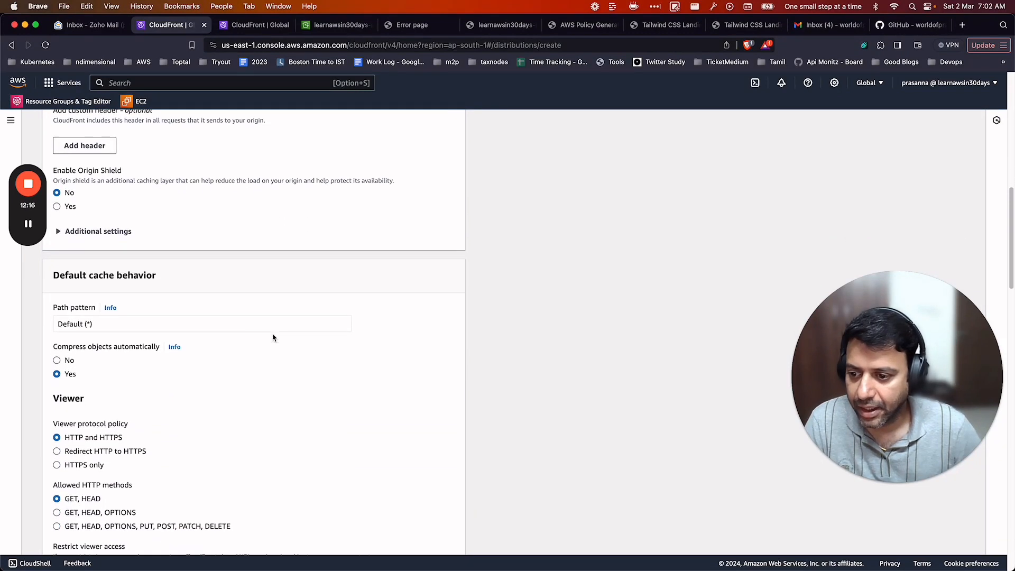
pyautogui.scroll(-3, 273, 338)
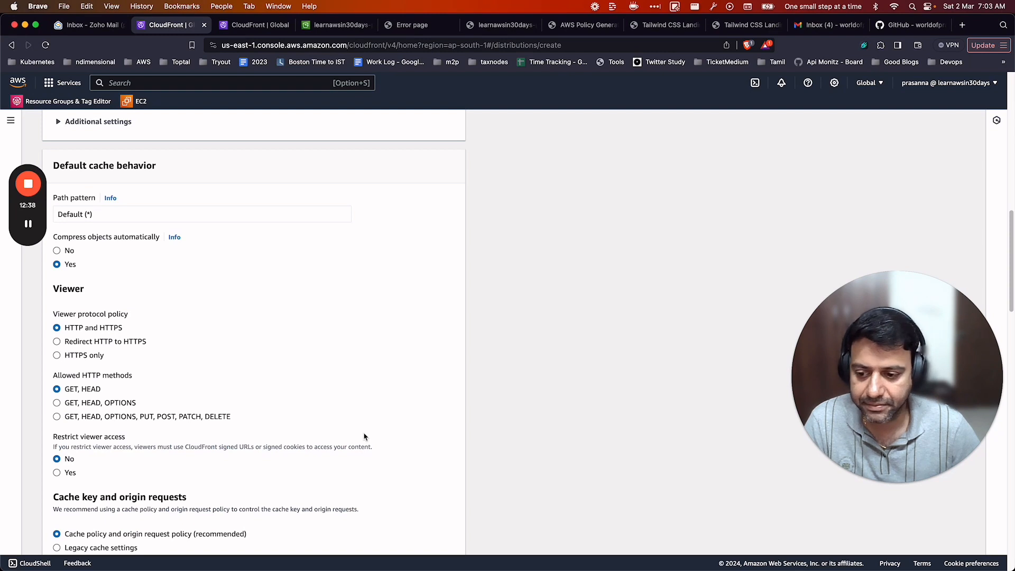
# View the details of the CachingOptimized cache policy and return to the distribution form.
pyautogui.scroll(-5, 364, 423)
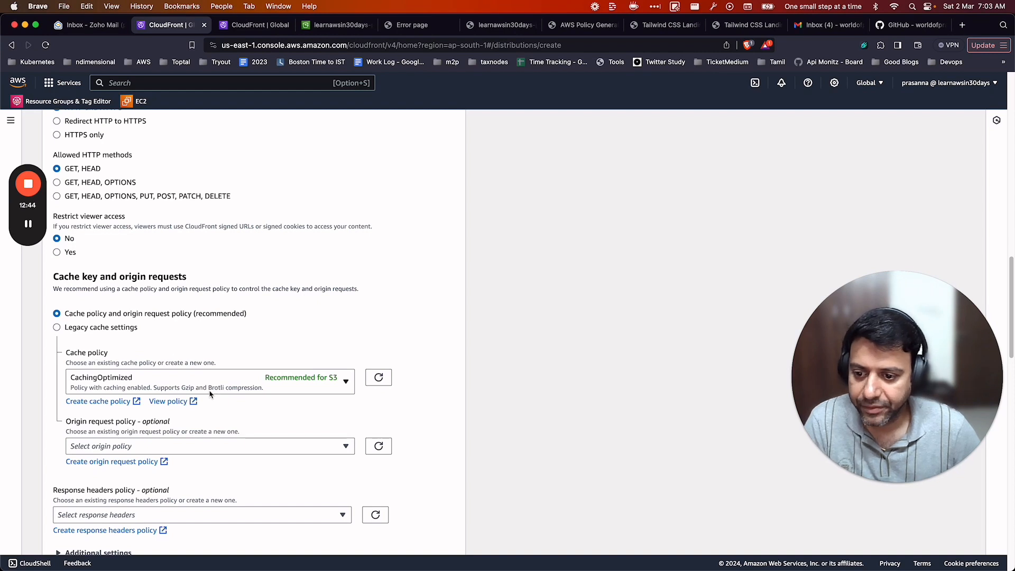
pyautogui.click(183, 402)
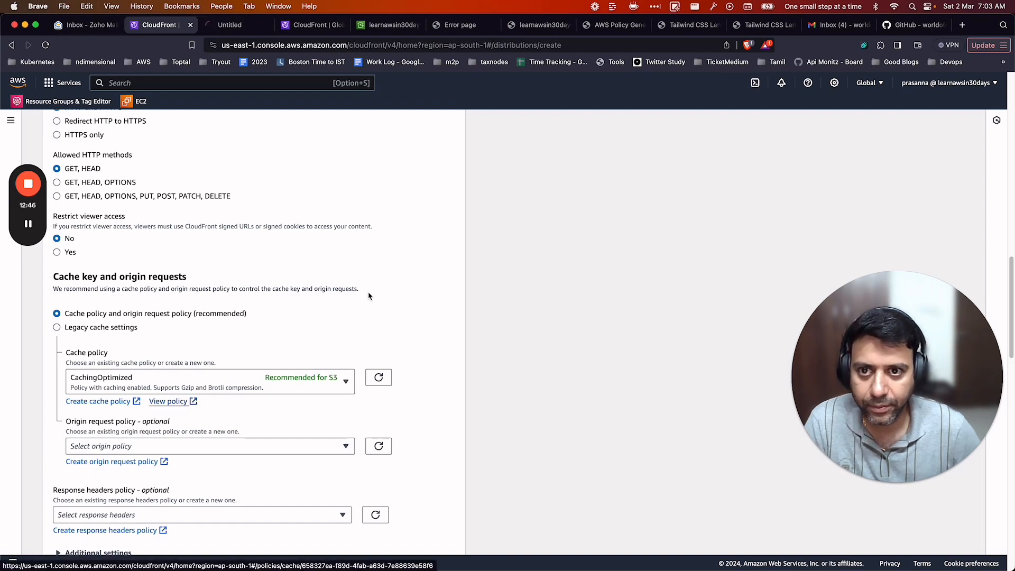
pyautogui.click(231, 26)
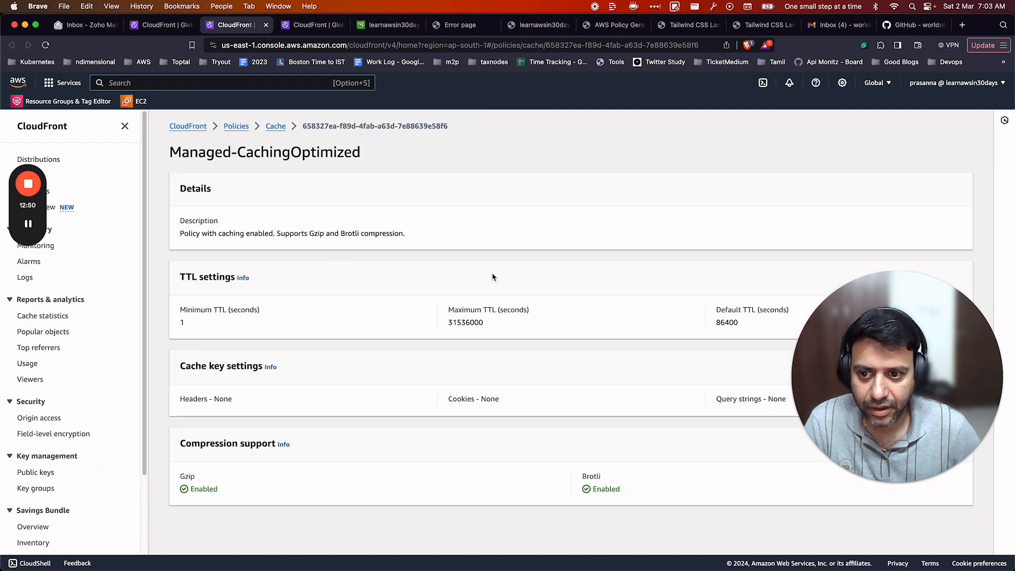
pyautogui.press('super+w')
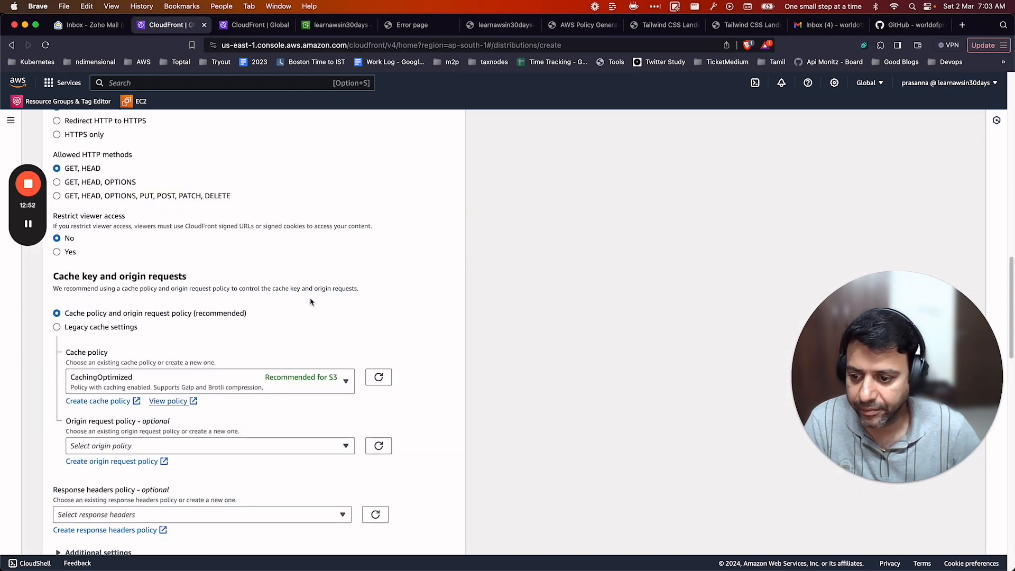
# Choose not to enable security protections for the distribution's Web Application Firewall.
pyautogui.scroll(-1, 411, 280)
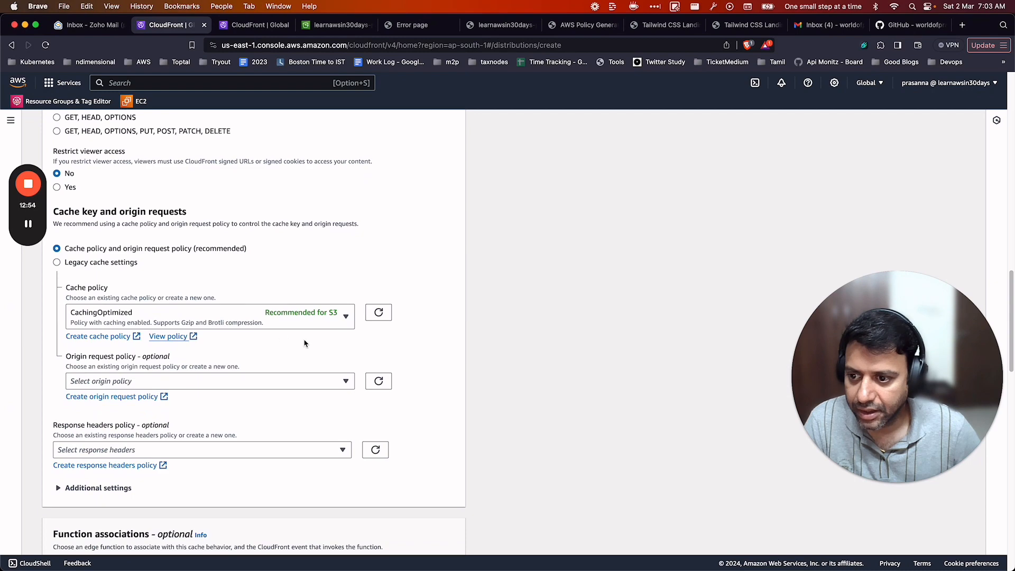
pyautogui.scroll(-5, 357, 356)
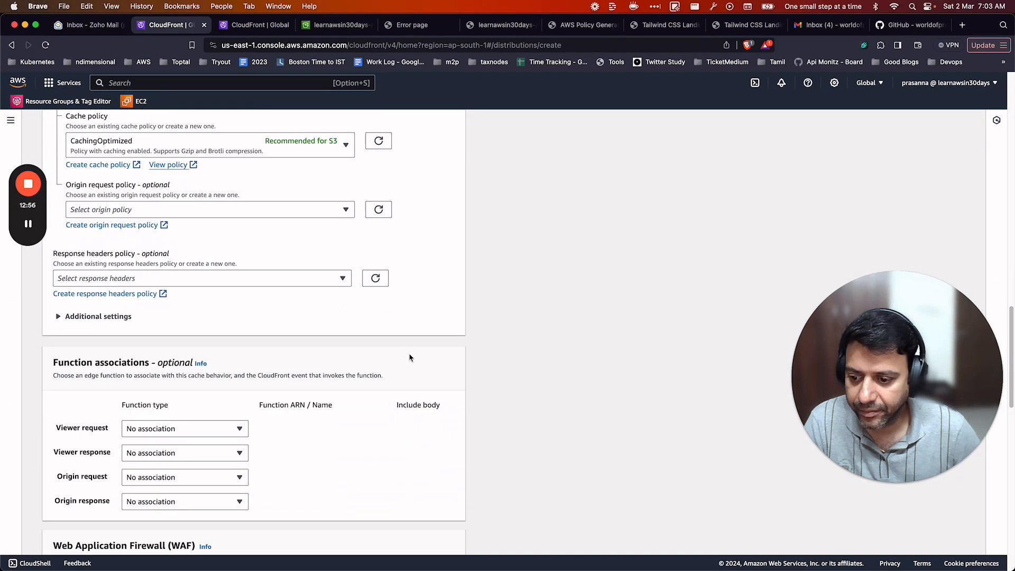
pyautogui.scroll(-5, 410, 357)
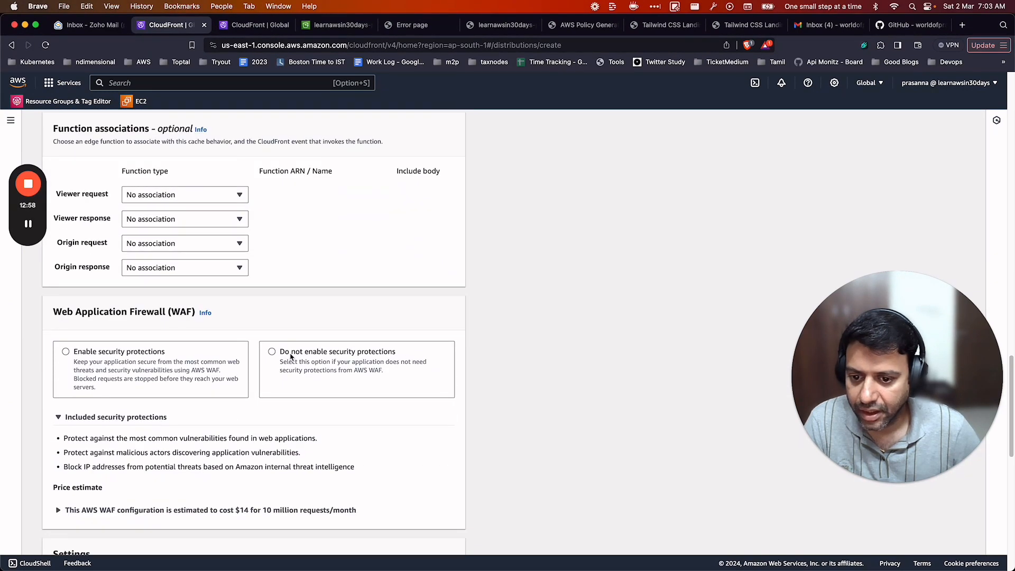
pyautogui.click(272, 354)
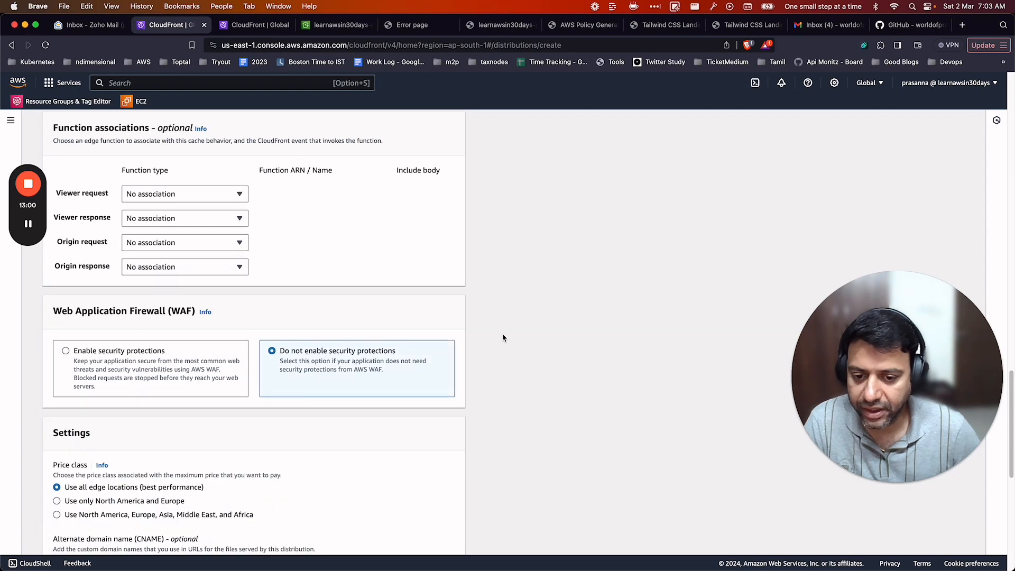
# Set the default root object to /index.html and create the distribution.
pyautogui.scroll(-1, 501, 337)
pyautogui.scroll(-4, 503, 338)
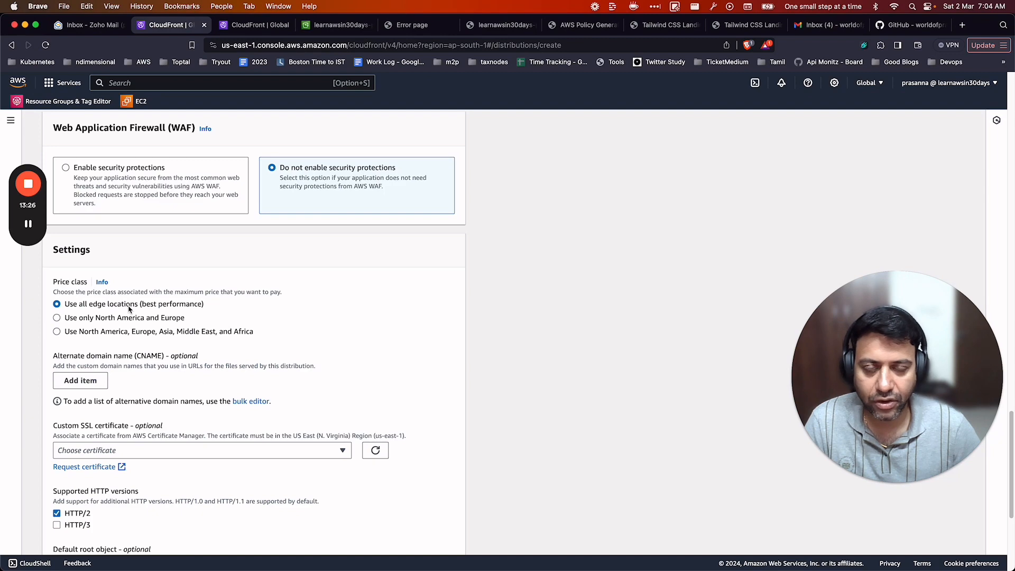
pyautogui.scroll(-5, 429, 343)
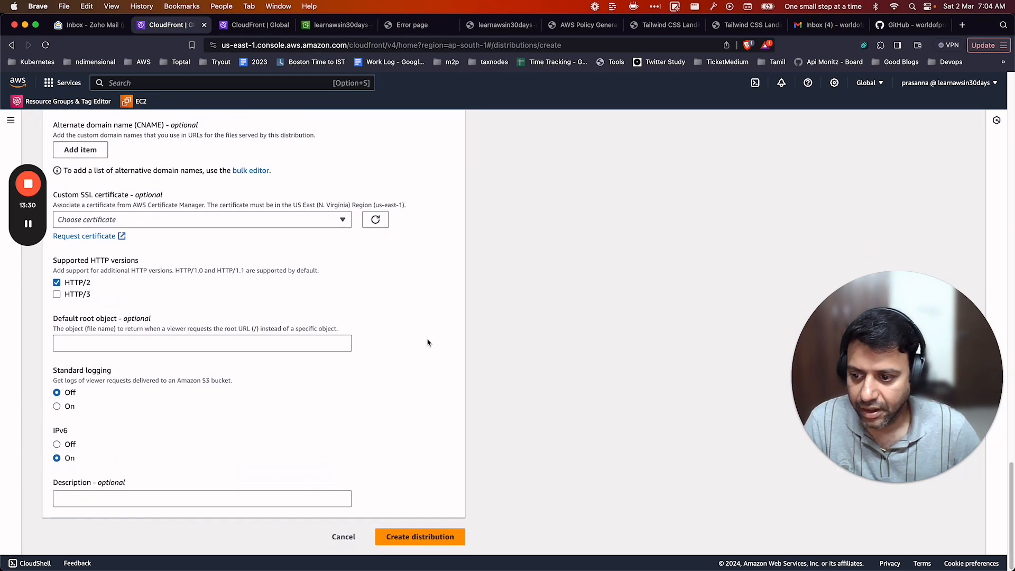
pyautogui.click(181, 340)
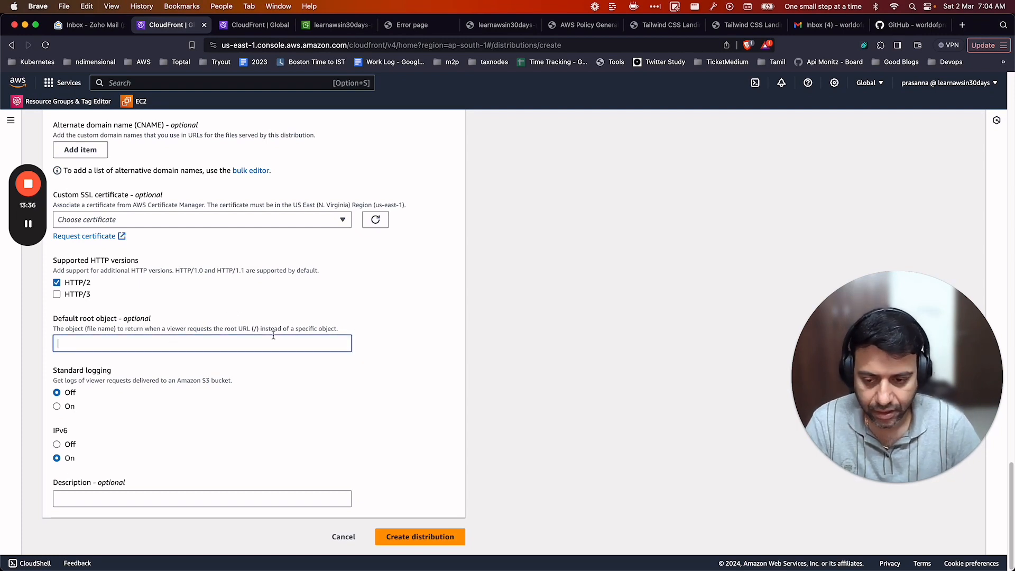
pyautogui.write('/')
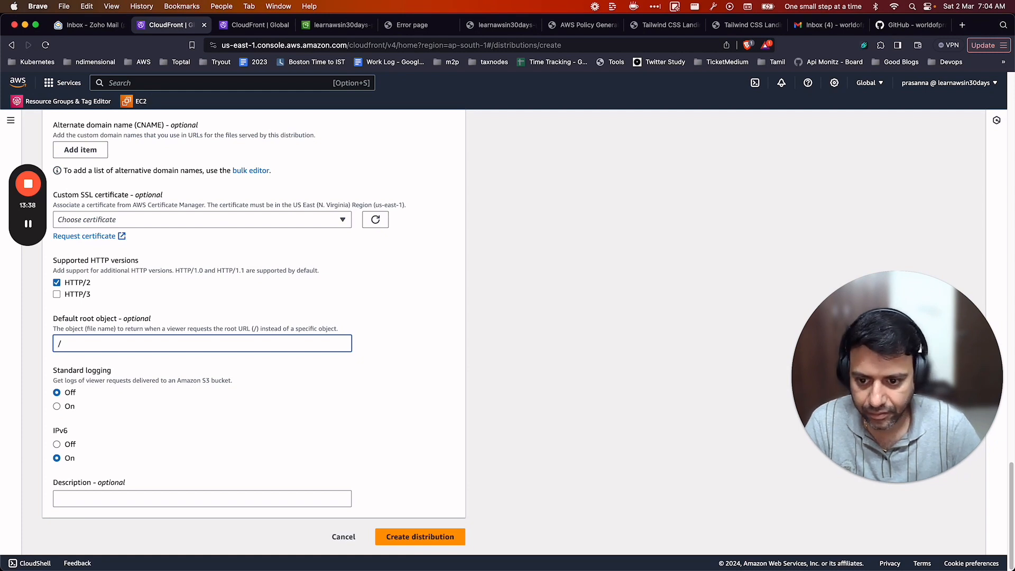
pyautogui.write('index.html')
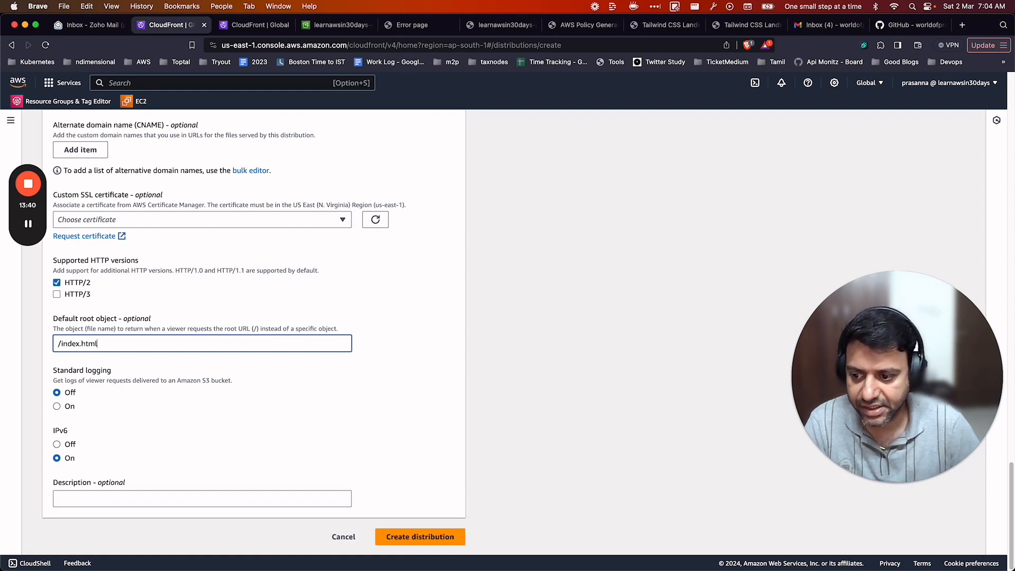
pyautogui.click(444, 537)
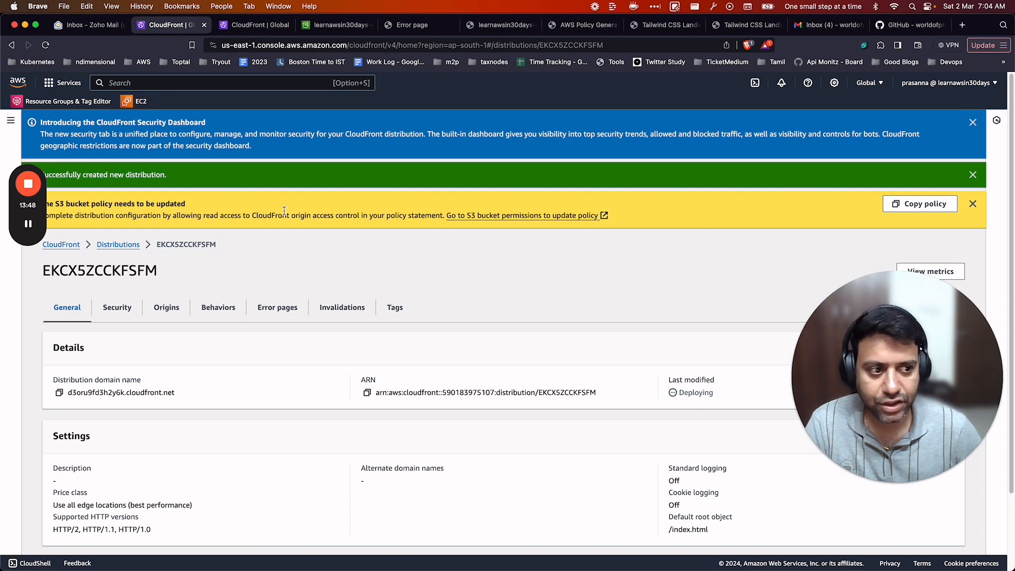
# Copy the policy statement for the new distribution and go to the S3 bucket's permissions.
pyautogui.click(925, 205)
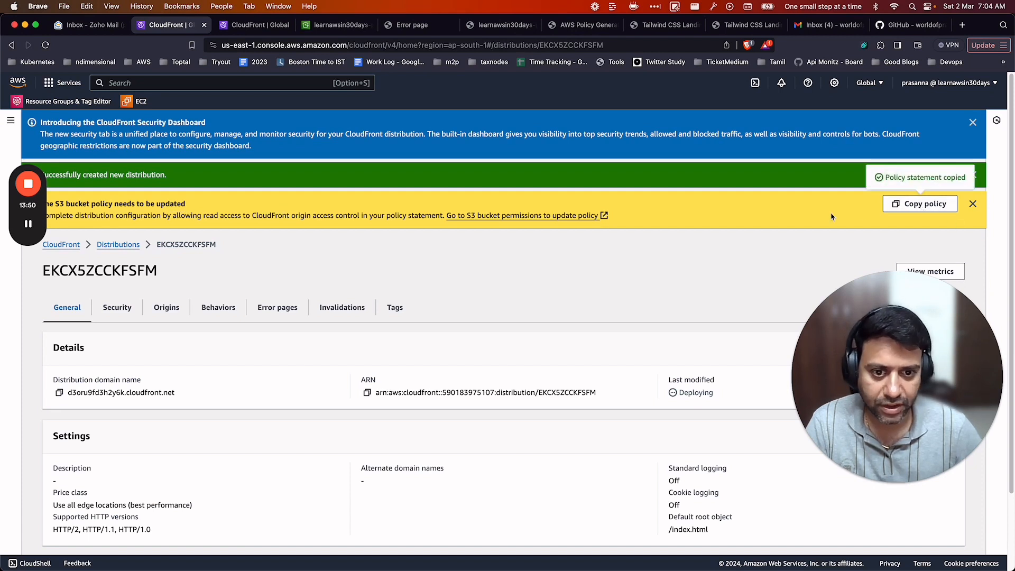
pyautogui.click(557, 216)
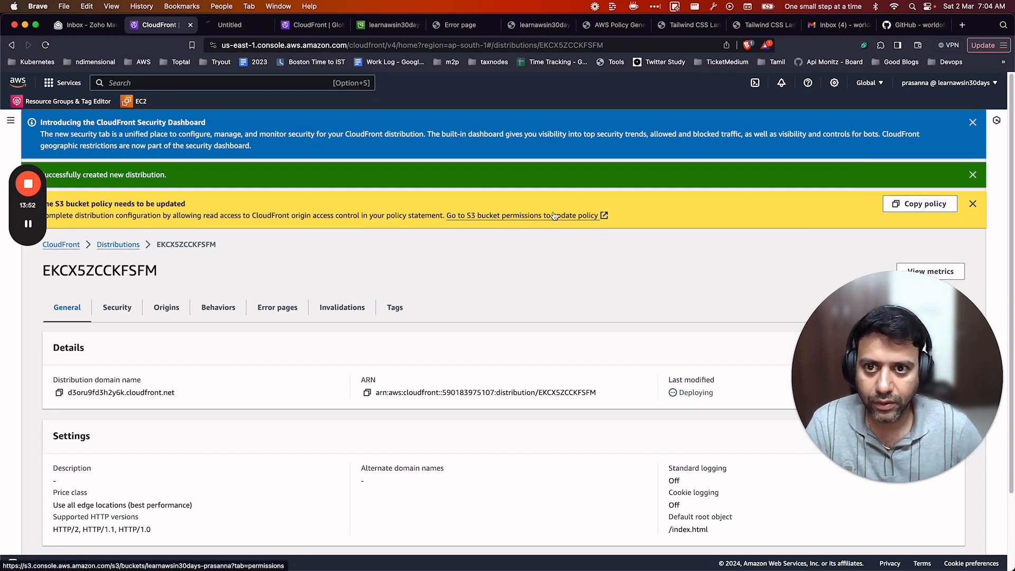
pyautogui.click(235, 24)
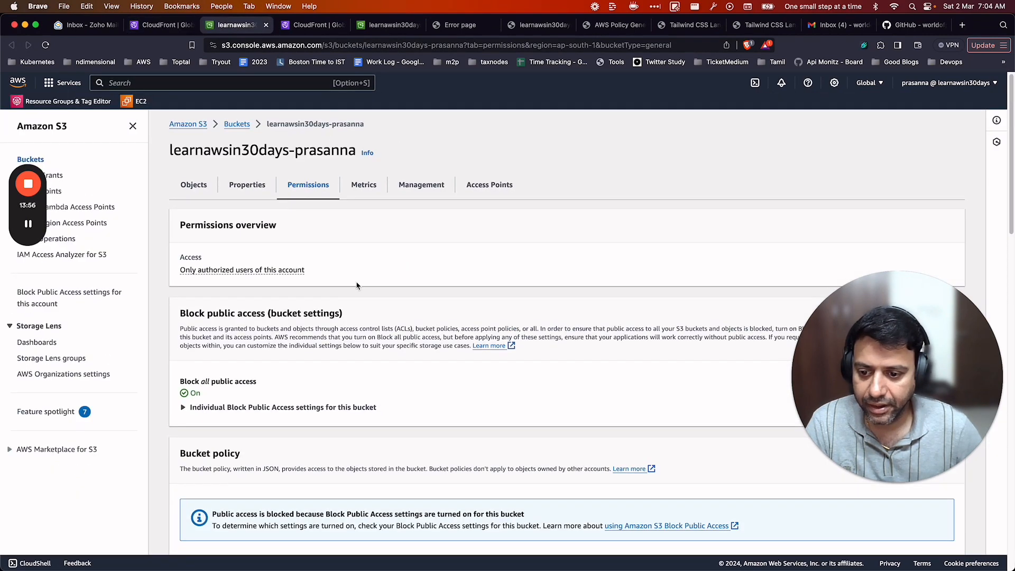
# Open the website bucket's existing policy for editing from its permissions.
pyautogui.scroll(-4, 357, 285)
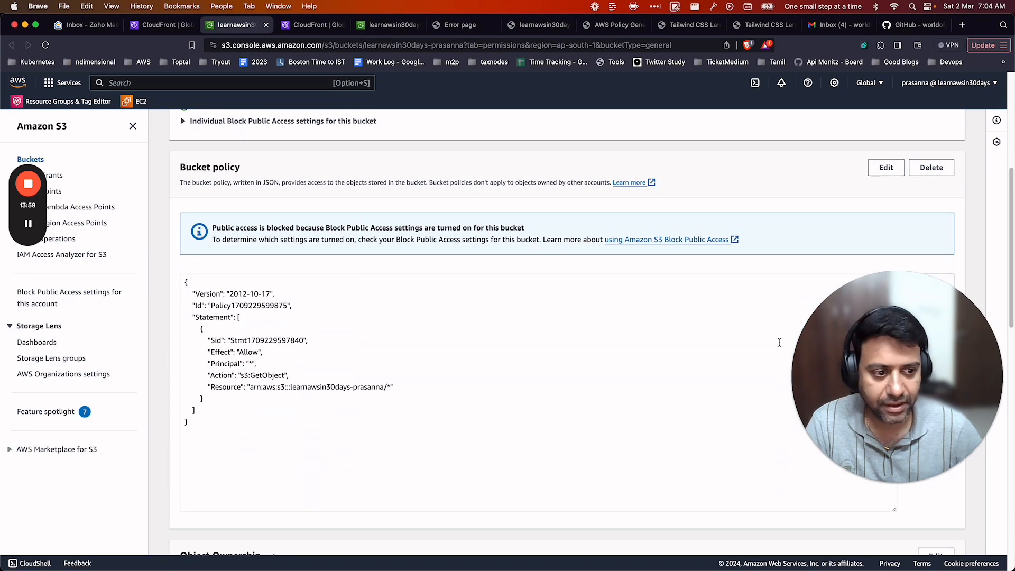
pyautogui.moveTo(918, 390); pyautogui.dragTo(917, 462)
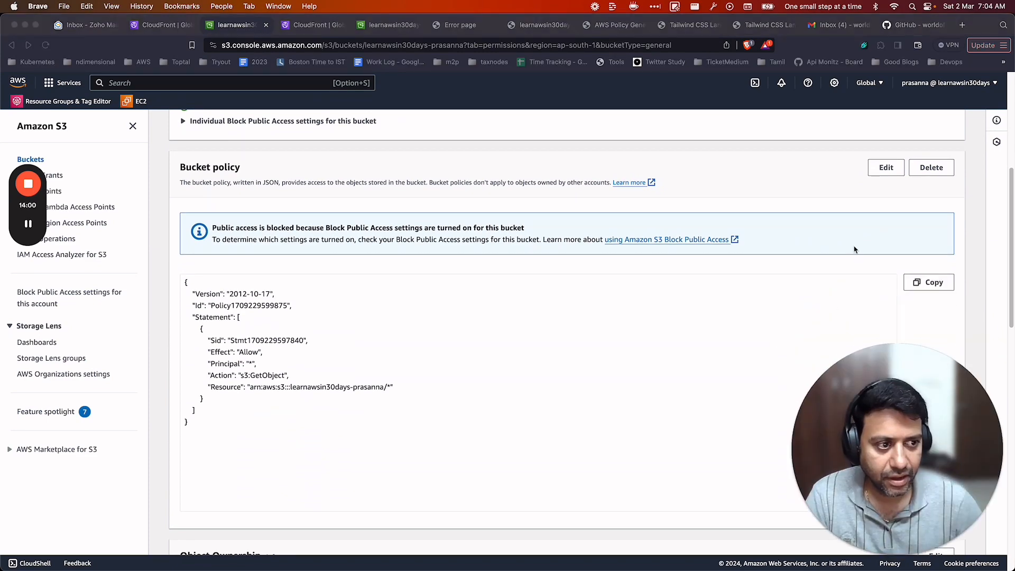
pyautogui.click(888, 170)
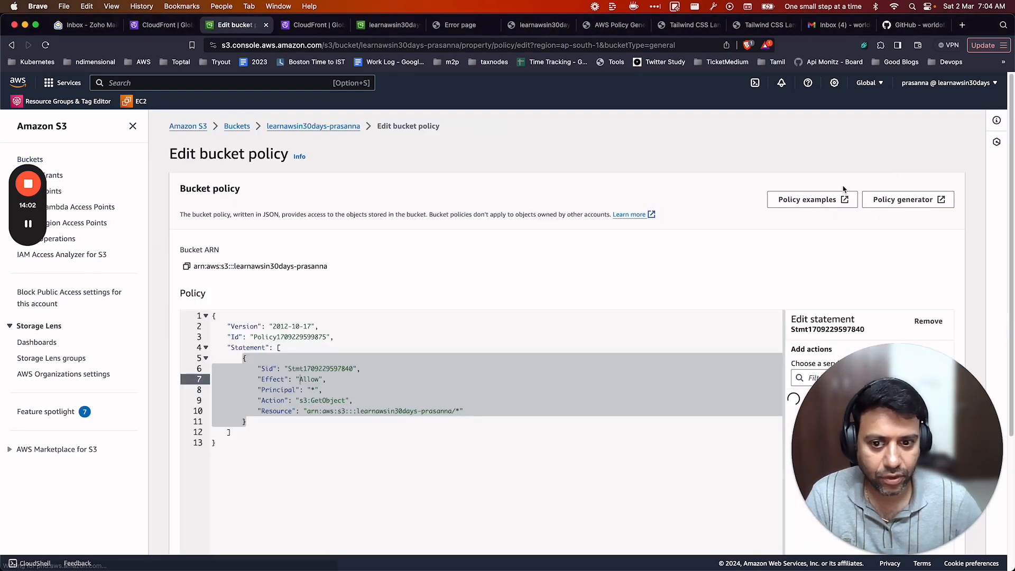
# Examine the effect, principal, action and resource of the existing bucket policy statement.
pyautogui.click(377, 396)
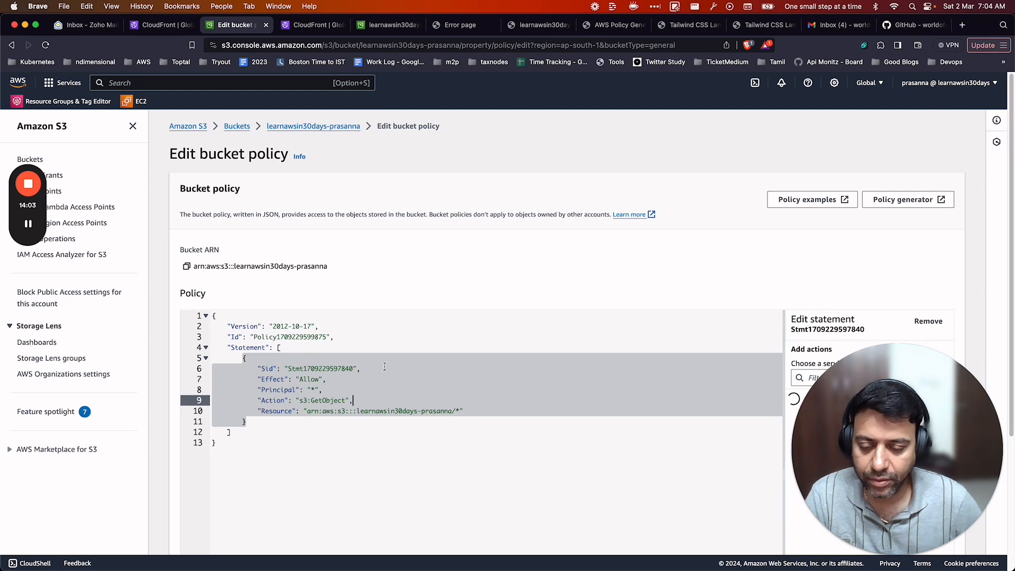
pyautogui.click(320, 379)
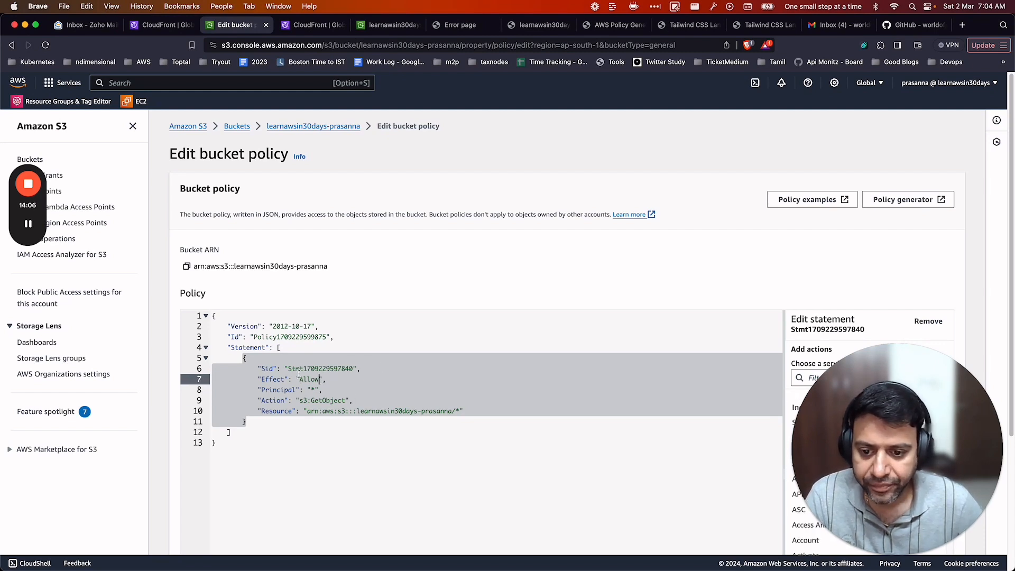
pyautogui.moveTo(299, 379); pyautogui.dragTo(319, 379)
pyautogui.click(312, 389)
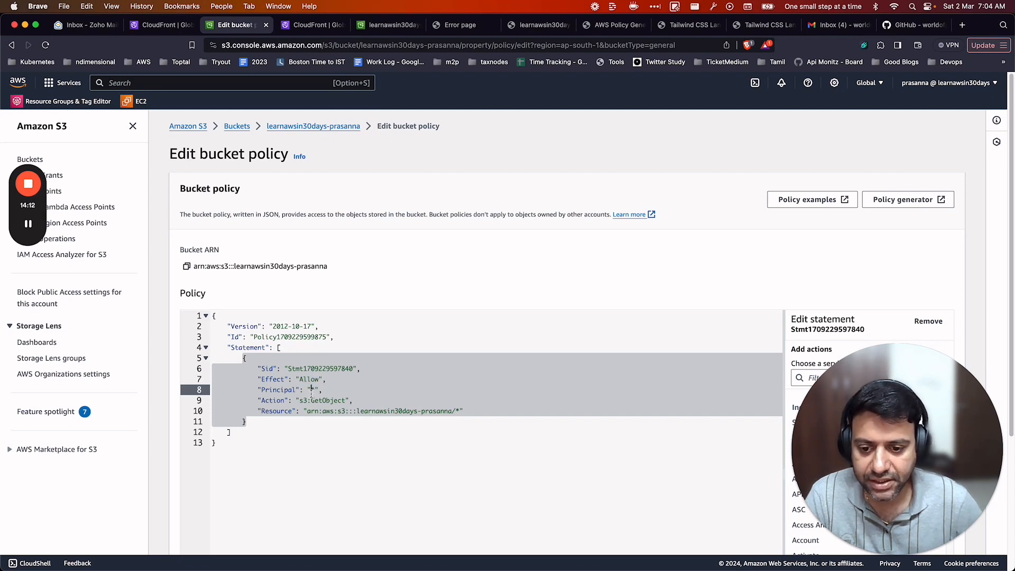
pyautogui.moveTo(299, 400); pyautogui.dragTo(339, 400)
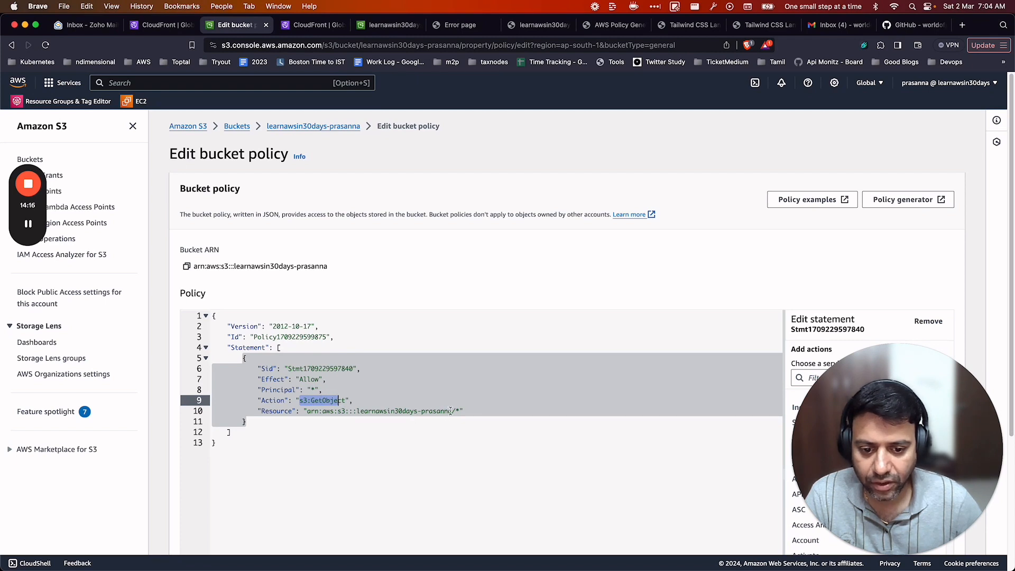
pyautogui.moveTo(453, 411); pyautogui.dragTo(361, 411)
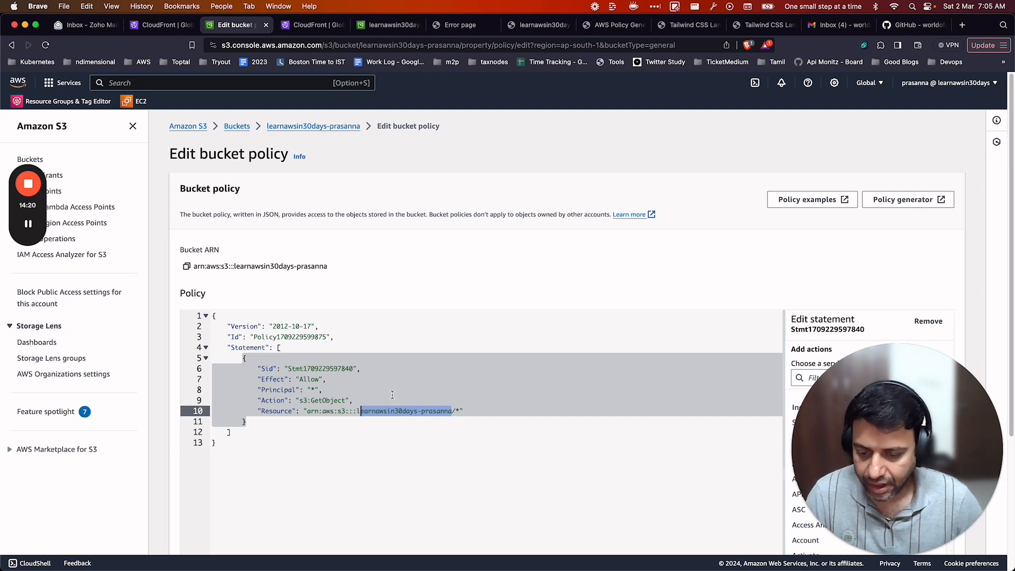
# Replace the entire bucket policy with the copied CloudFront policy for private content.
pyautogui.click(379, 369)
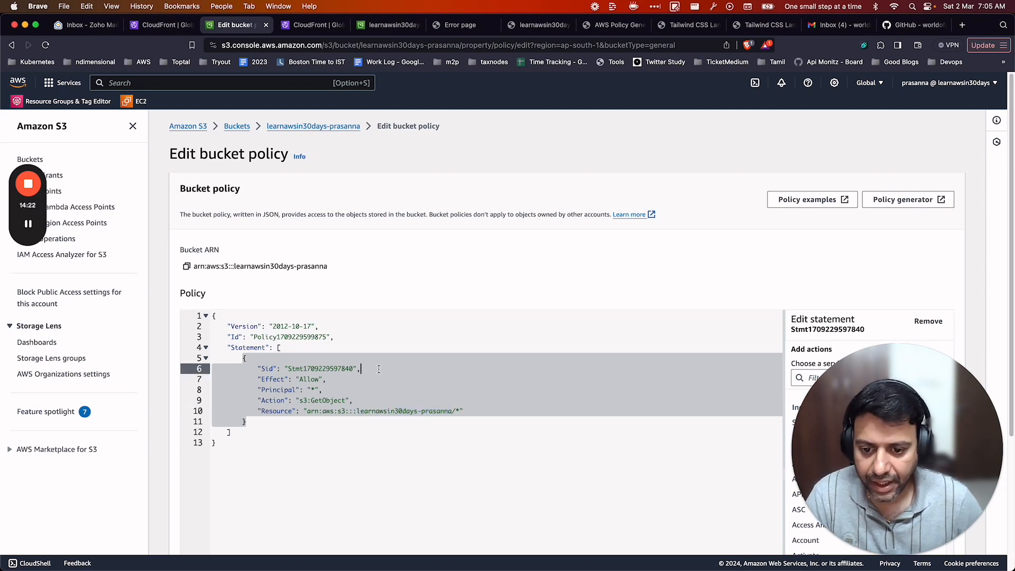
pyautogui.press('super+a')
pyautogui.press('super+v')
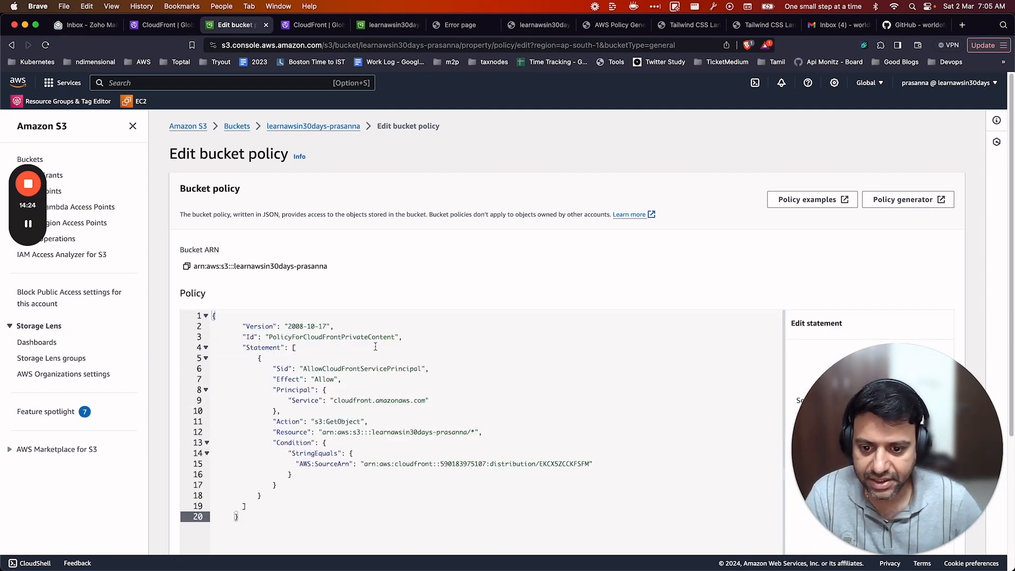
# Review the pasted CloudFront statement's effect, service principal, s3:GetObject action and bucket resource.
pyautogui.scroll(-2, 320, 352)
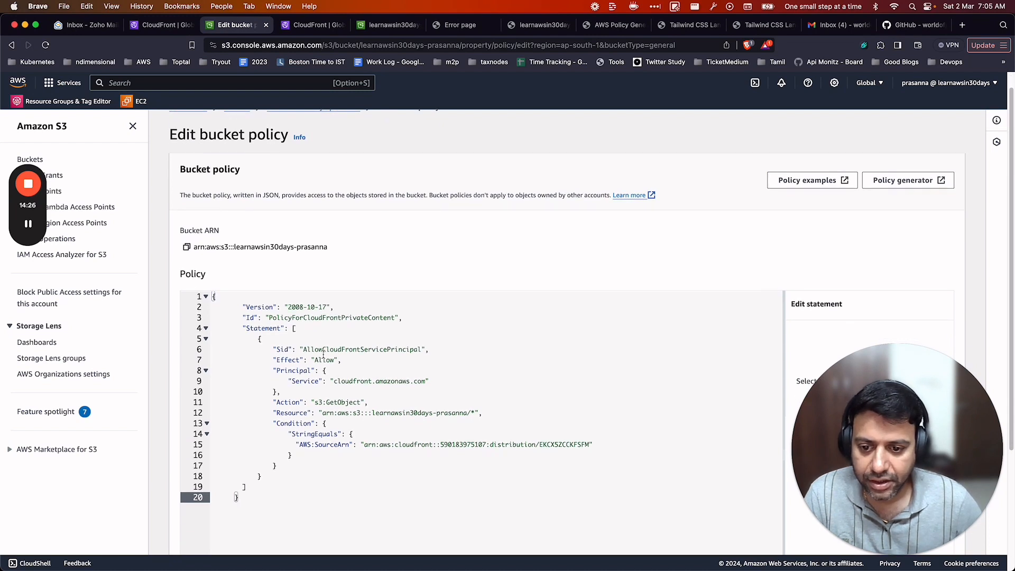
pyautogui.doubleClick(259, 327)
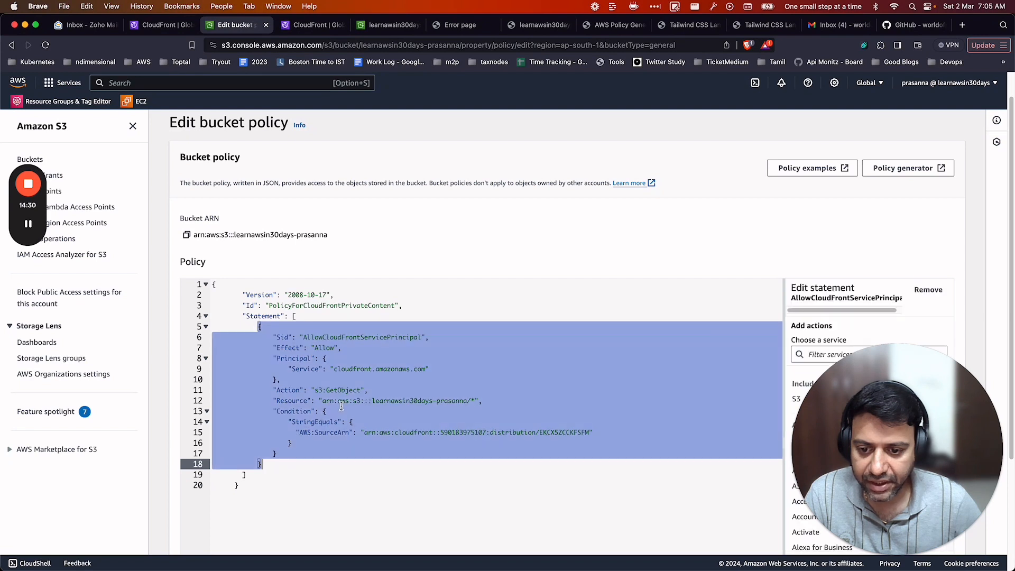
pyautogui.click(341, 405)
pyautogui.click(315, 349)
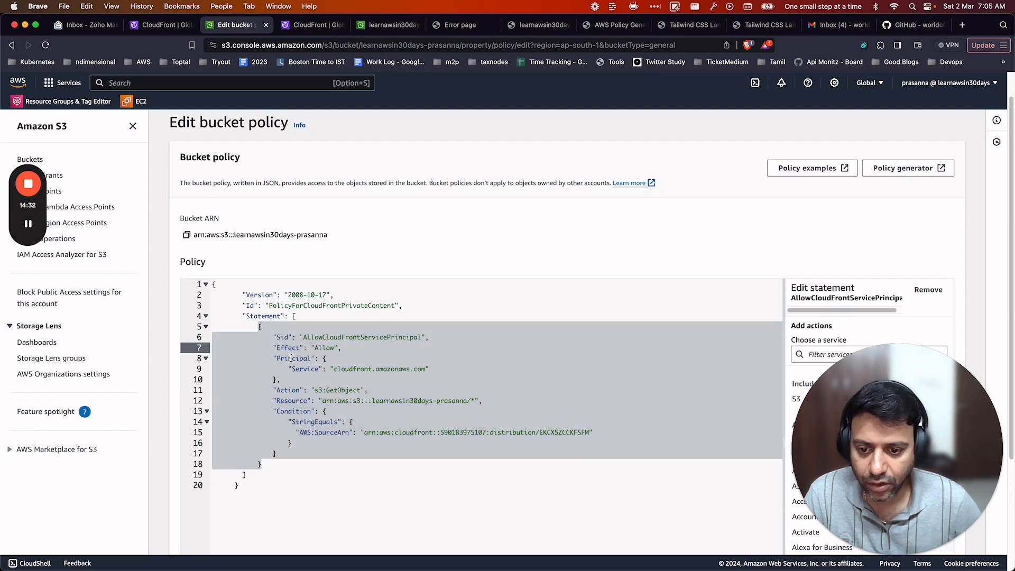
pyautogui.moveTo(334, 368); pyautogui.dragTo(418, 371)
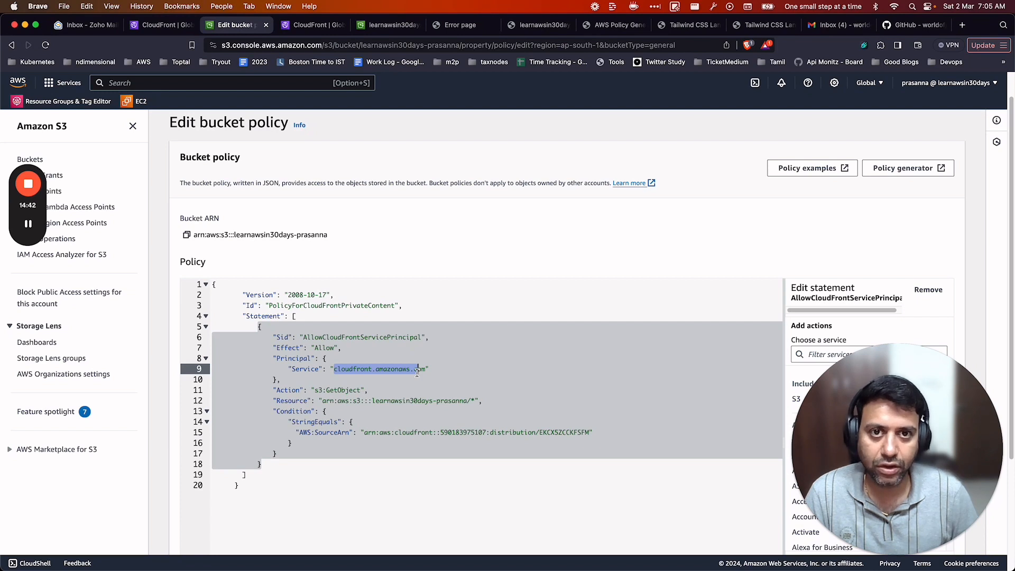
pyautogui.click(358, 390)
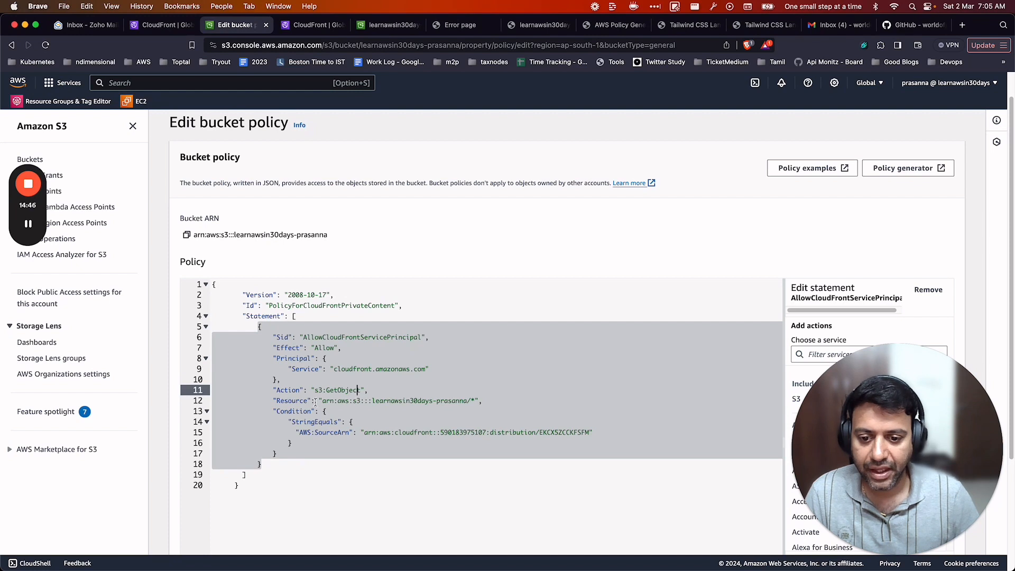
pyautogui.moveTo(373, 401); pyautogui.dragTo(469, 400)
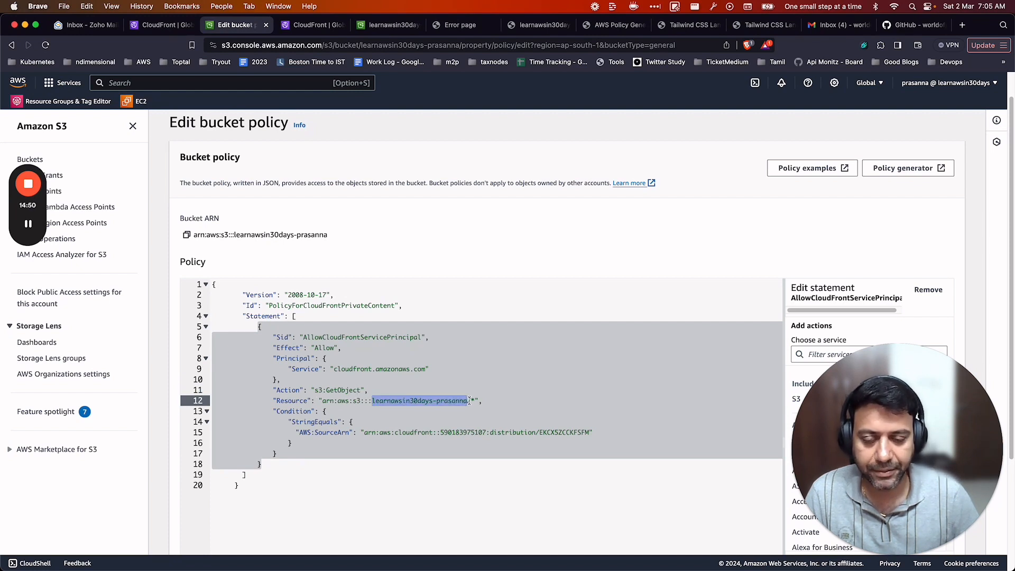
pyautogui.click(363, 418)
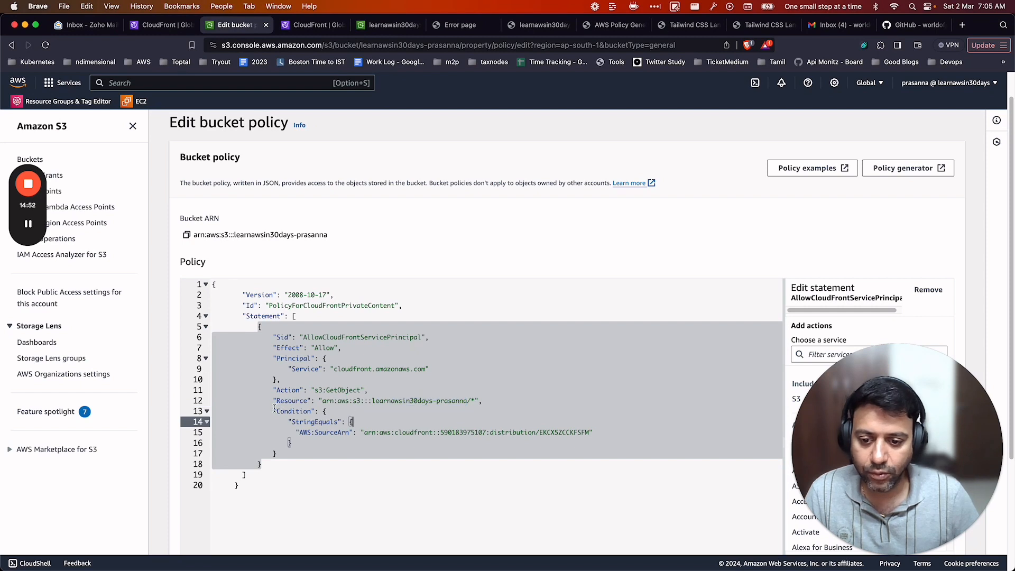
# Examine the statement's StringEquals condition, including the account number and distribution ID in AWS:SourceArn.
pyautogui.moveTo(272, 412); pyautogui.dragTo(286, 453)
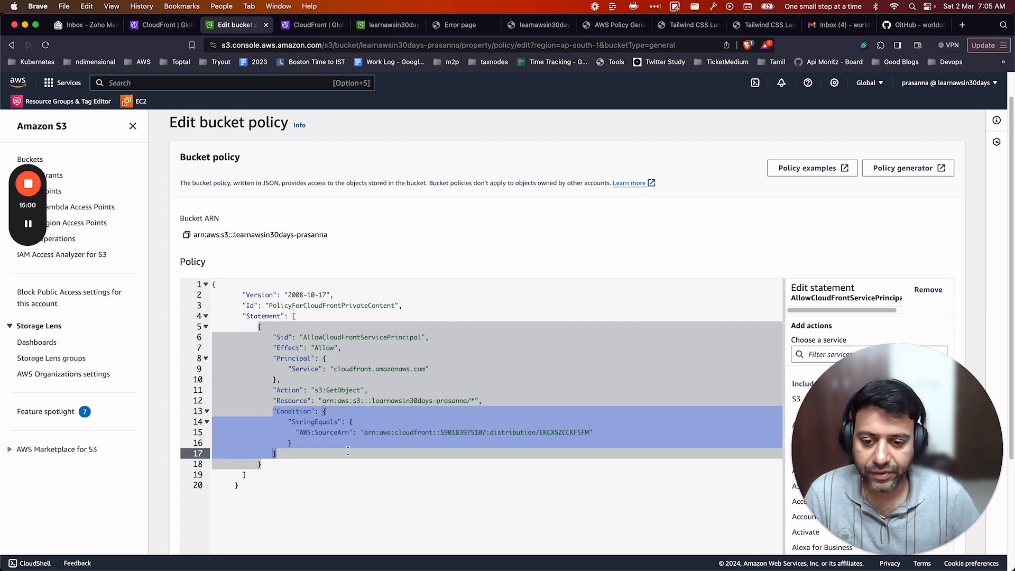
pyautogui.click(300, 412)
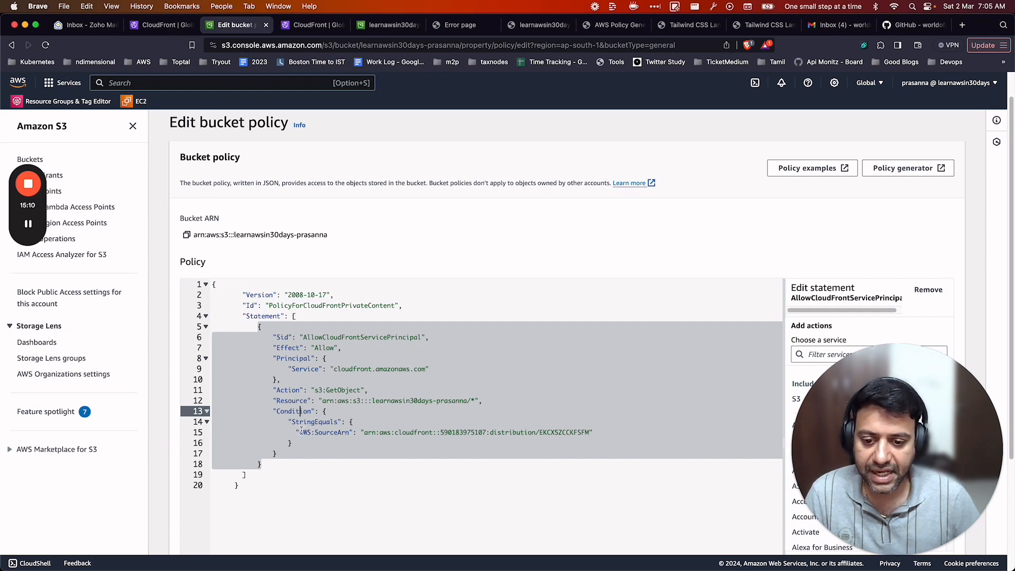
pyautogui.moveTo(300, 433); pyautogui.dragTo(346, 433)
pyautogui.click(494, 433)
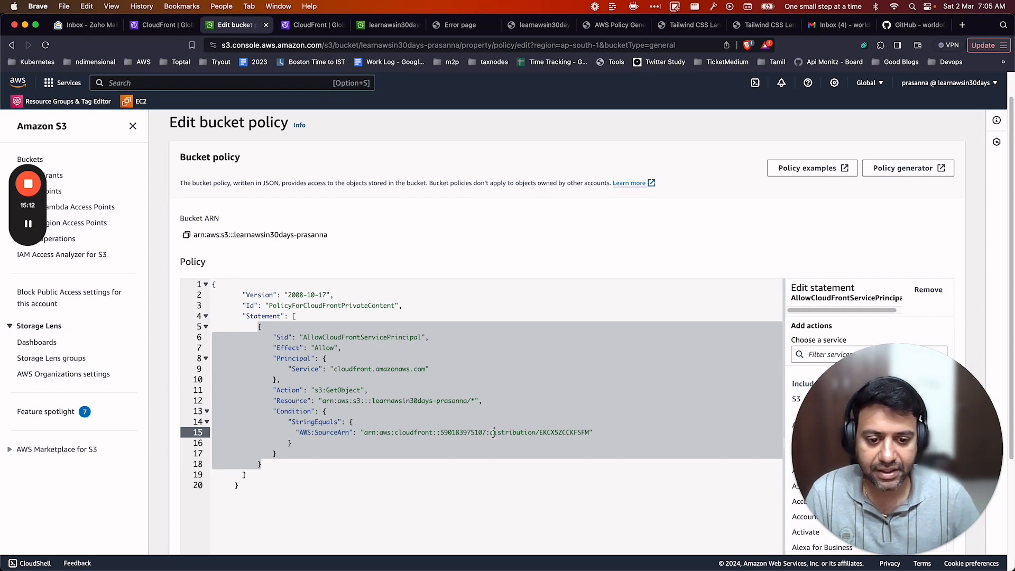
pyautogui.doubleClick(459, 433)
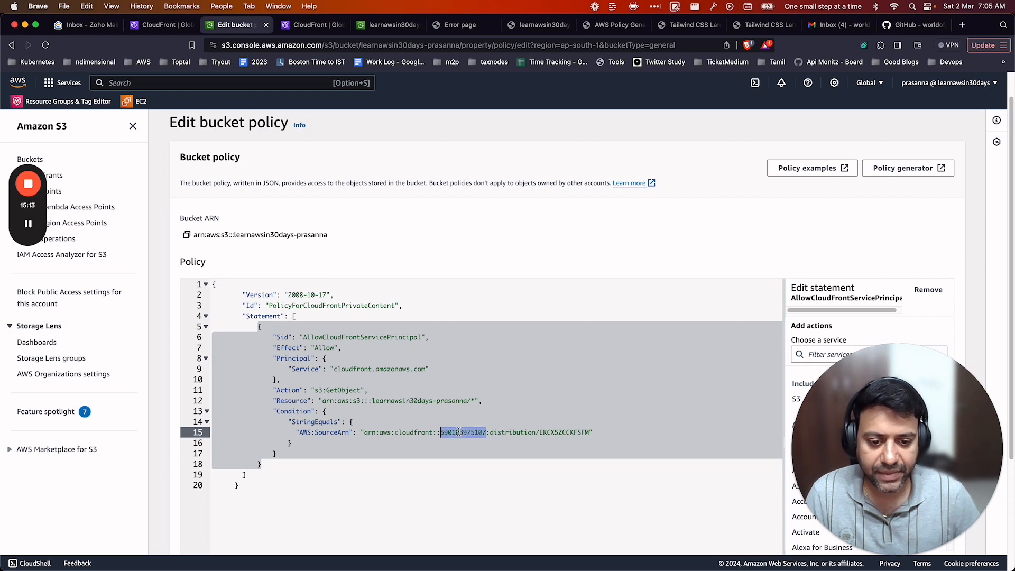
pyautogui.click(563, 433)
pyautogui.moveTo(547, 432); pyautogui.dragTo(589, 432)
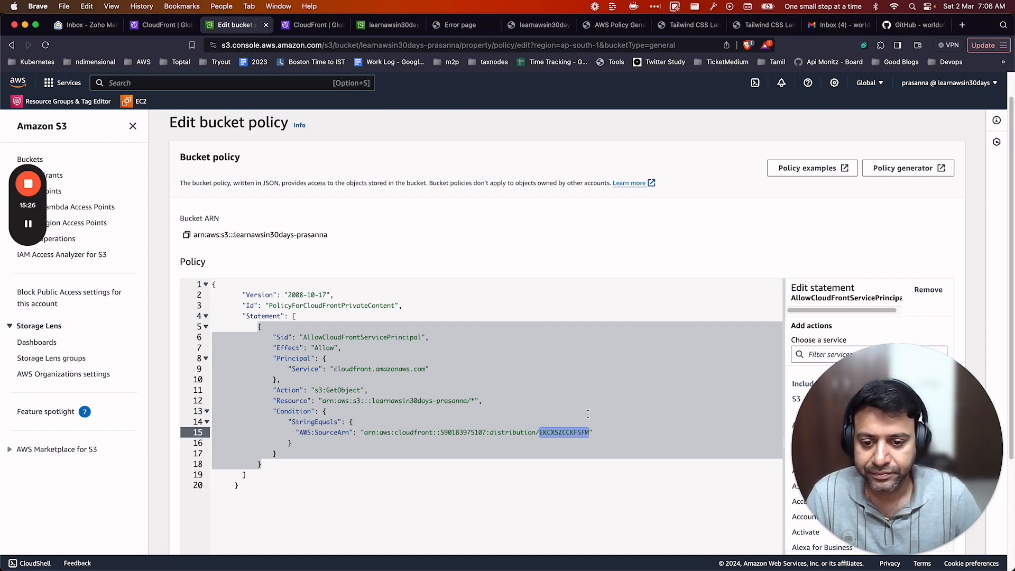
pyautogui.click(449, 408)
# Save the edited bucket policy and look over the saved version in the bucket's permissions.
pyautogui.scroll(-5, 449, 408)
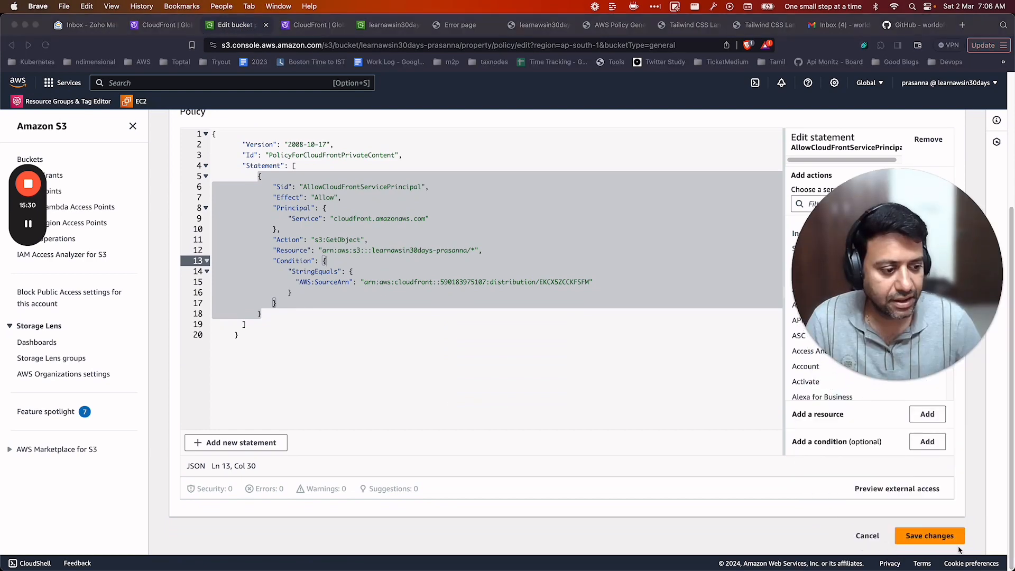
pyautogui.click(954, 543)
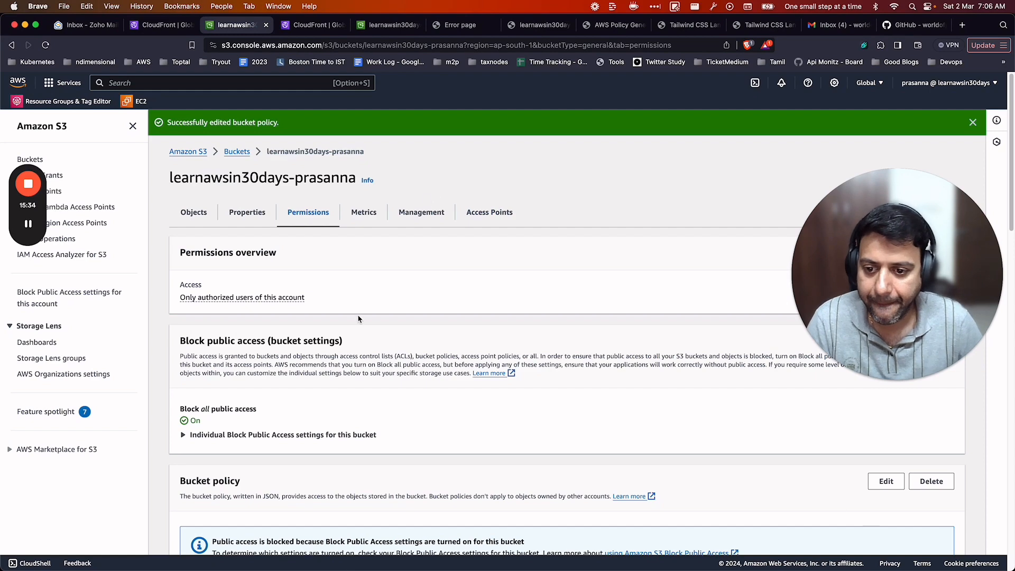
pyautogui.scroll(-4, 358, 319)
pyautogui.scroll(-8, 358, 319)
pyautogui.scroll(12, 358, 317)
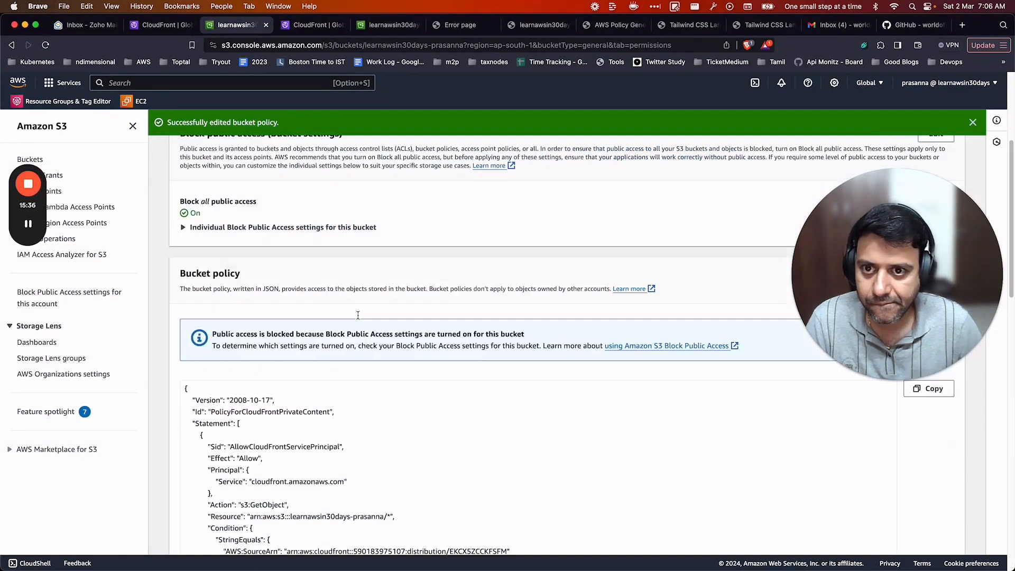
# Return to the new distribution in CloudFront and open the list of all distributions.
pyautogui.click(160, 25)
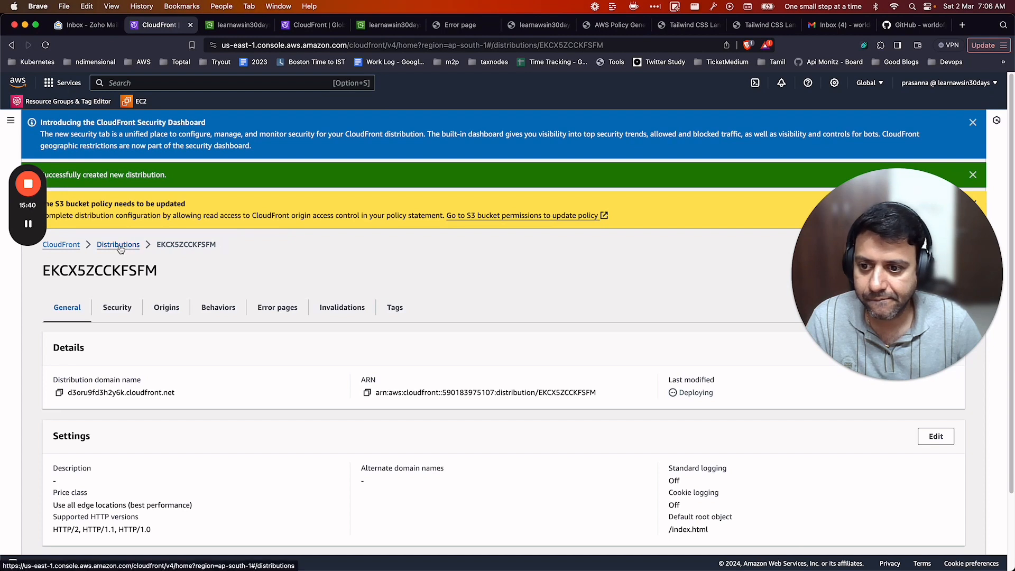
pyautogui.doubleClick(197, 247)
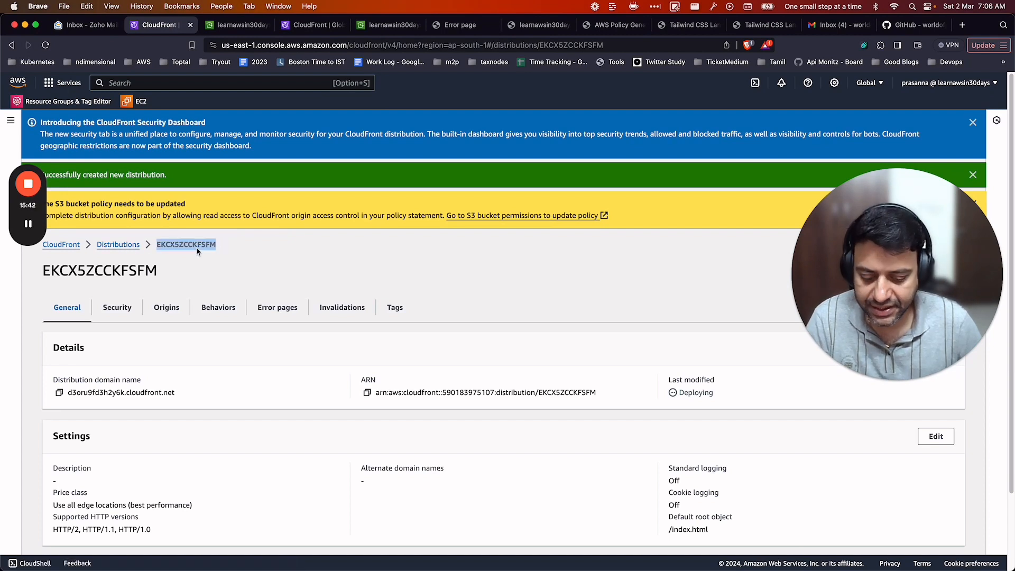
pyautogui.click(117, 245)
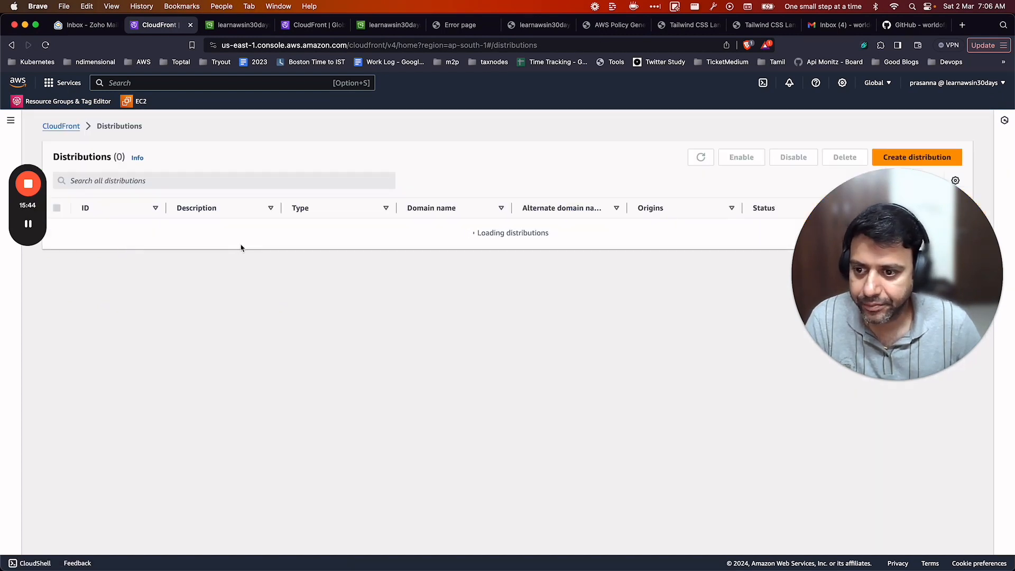
# Widen the Origins column of the distributions list and refresh the list to check the deployment.
pyautogui.moveTo(847, 270); pyautogui.dragTo(807, 429)
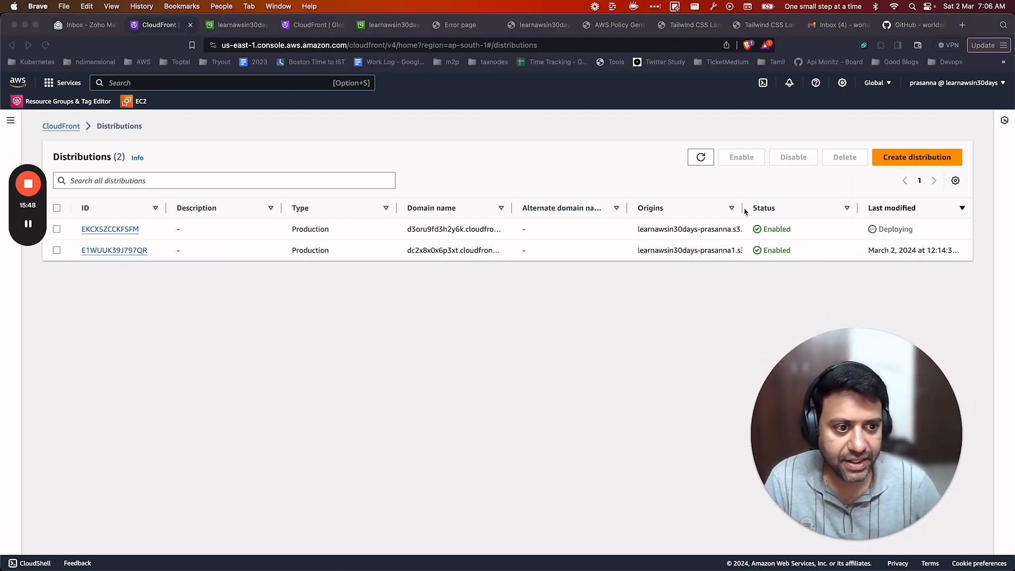
pyautogui.moveTo(741, 209); pyautogui.dragTo(775, 205)
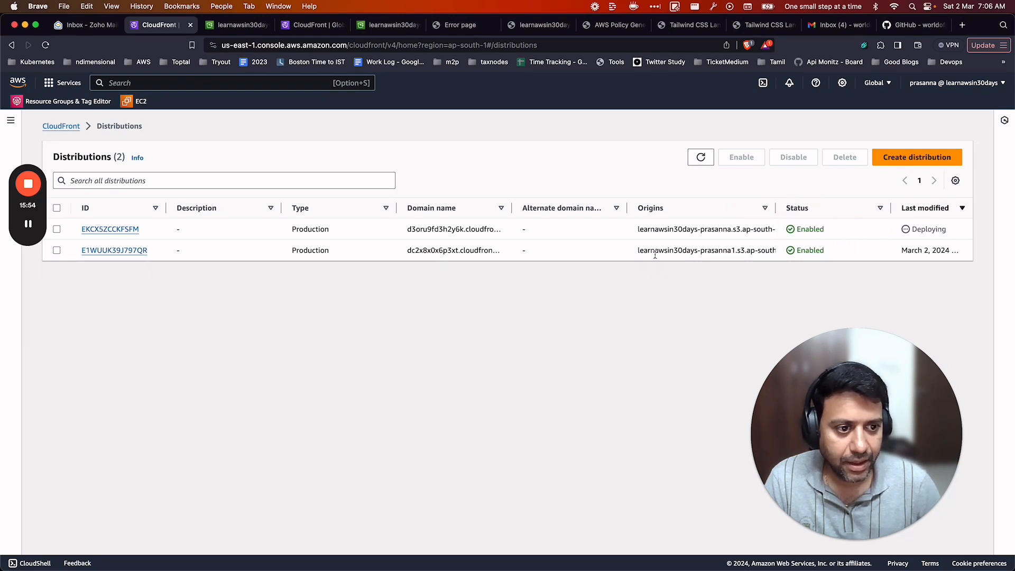
pyautogui.click(701, 158)
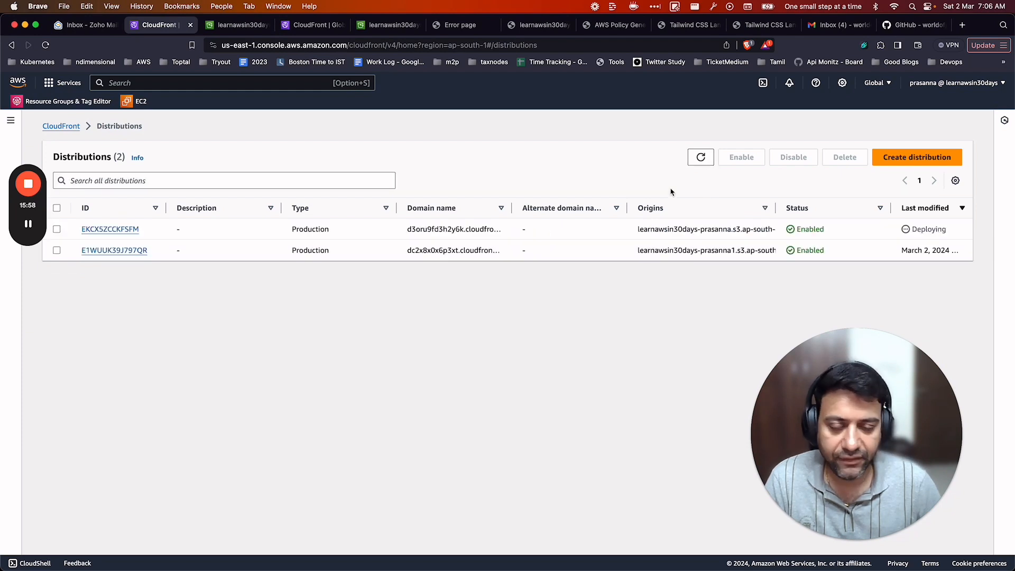
# Switch to the whiteboard's Invalidation diagram, double-underline "Update new content" and handwrite "index.html" beside the S3 Bucket.
pyautogui.press('super+Tab')
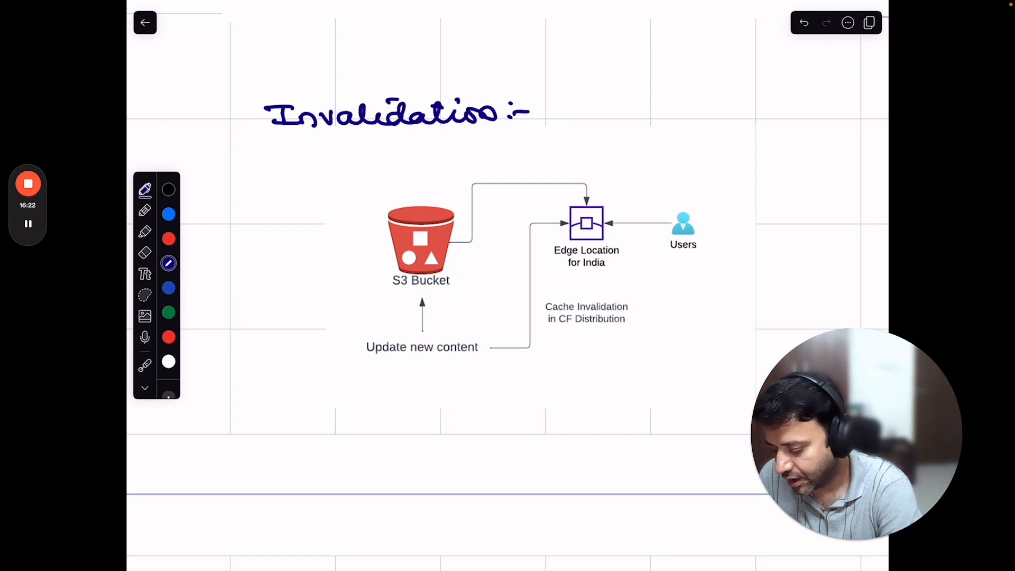
pyautogui.moveTo(387, 369); pyautogui.dragTo(435, 374)
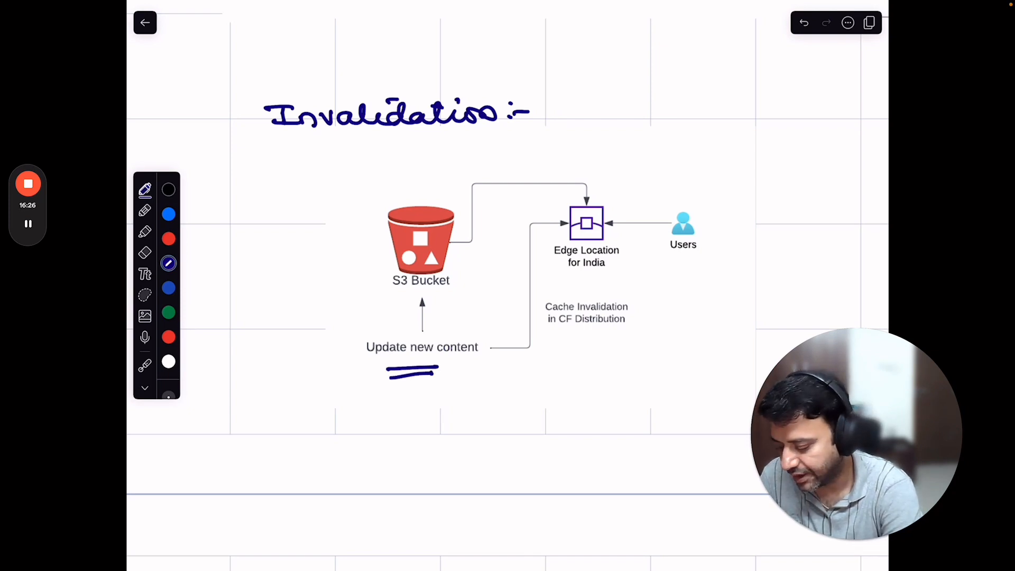
pyautogui.moveTo(299, 337); pyautogui.dragTo(378, 286)
pyautogui.click(288, 323)
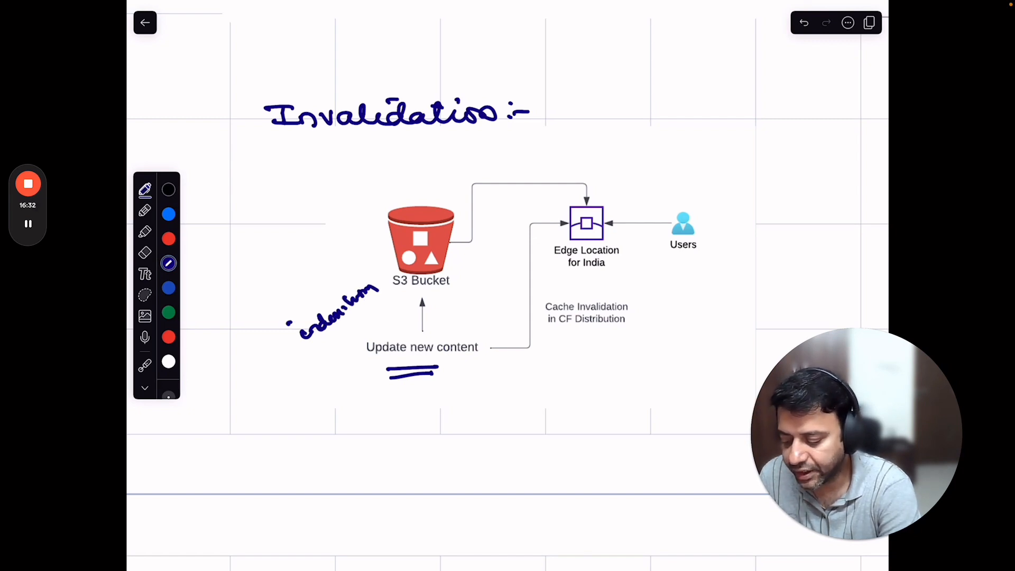
# Draw an arrow pointing to the "Edge Location for India" label and handwrite "Edge cache" at its tail.
pyautogui.moveTo(674, 286); pyautogui.dragTo(624, 266)
pyautogui.moveTo(624, 266); pyautogui.dragTo(632, 279)
pyautogui.moveTo(687, 294); pyautogui.dragTo(689, 310)
pyautogui.moveTo(687, 294)
pyautogui.mouseDown()
pyautogui.moveTo(707, 295)
pyautogui.moveTo(708, 311)
pyautogui.mouseUp()
pyautogui.moveTo(716, 311)
pyautogui.mouseDown()
pyautogui.moveTo(714, 295)
pyautogui.moveTo(729, 320)
pyautogui.moveTo(740, 312)
pyautogui.mouseUp()
pyautogui.moveTo(704, 341); pyautogui.dragTo(766, 349)
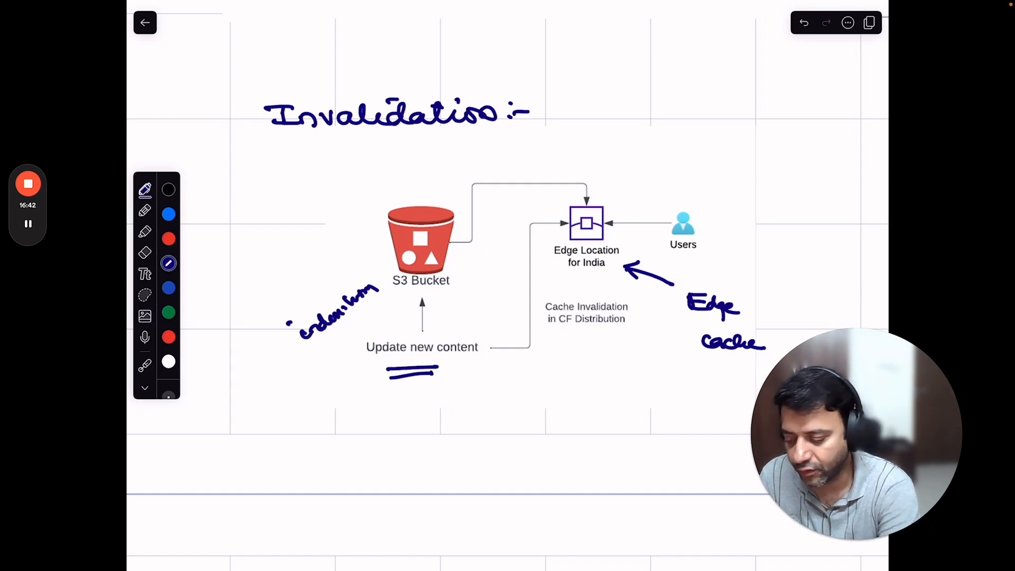
# Circle the Users icon and handwrite "TTL → 1 day" above the edge location, with TTL double-underlined.
pyautogui.moveTo(689, 201); pyautogui.dragTo(697, 200)
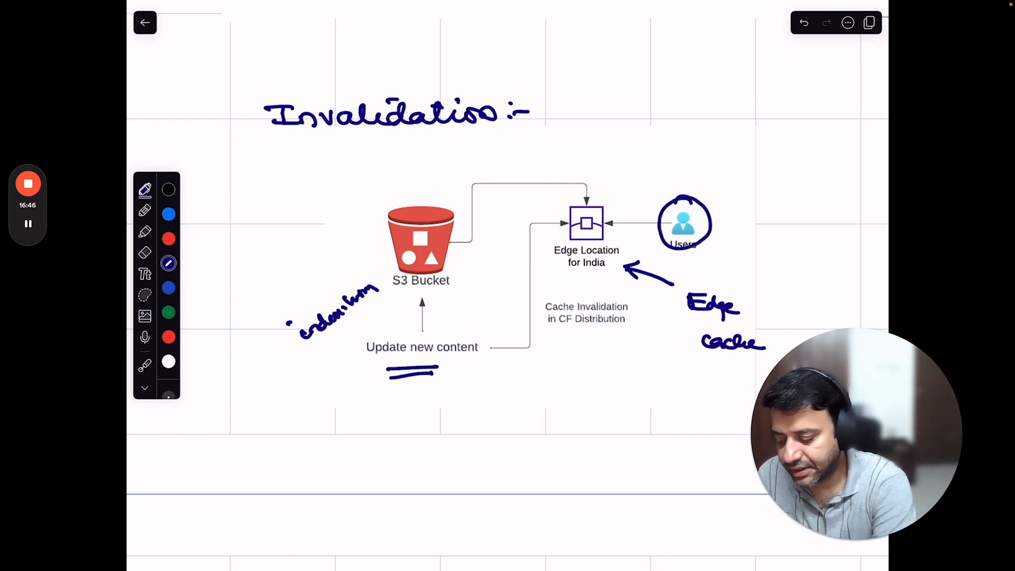
pyautogui.moveTo(604, 145)
pyautogui.mouseDown()
pyautogui.moveTo(607, 158)
pyautogui.moveTo(612, 142)
pyautogui.moveTo(624, 155)
pyautogui.mouseUp()
pyautogui.moveTo(613, 145)
pyautogui.mouseDown()
pyautogui.moveTo(652, 151)
pyautogui.moveTo(641, 156)
pyautogui.mouseUp()
pyautogui.moveTo(616, 168); pyautogui.dragTo(639, 163)
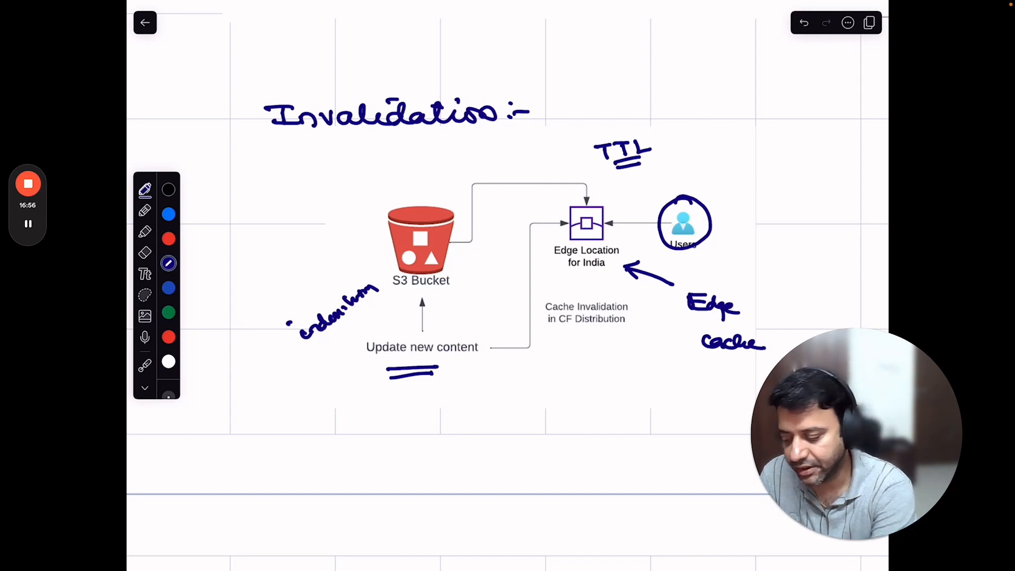
pyautogui.moveTo(668, 139)
pyautogui.mouseDown()
pyautogui.moveTo(688, 135)
pyautogui.moveTo(680, 143)
pyautogui.mouseUp()
pyautogui.moveTo(704, 125)
pyautogui.mouseDown()
pyautogui.moveTo(711, 135)
pyautogui.moveTo(734, 122)
pyautogui.mouseUp()
pyautogui.moveTo(731, 127); pyautogui.dragTo(765, 136)
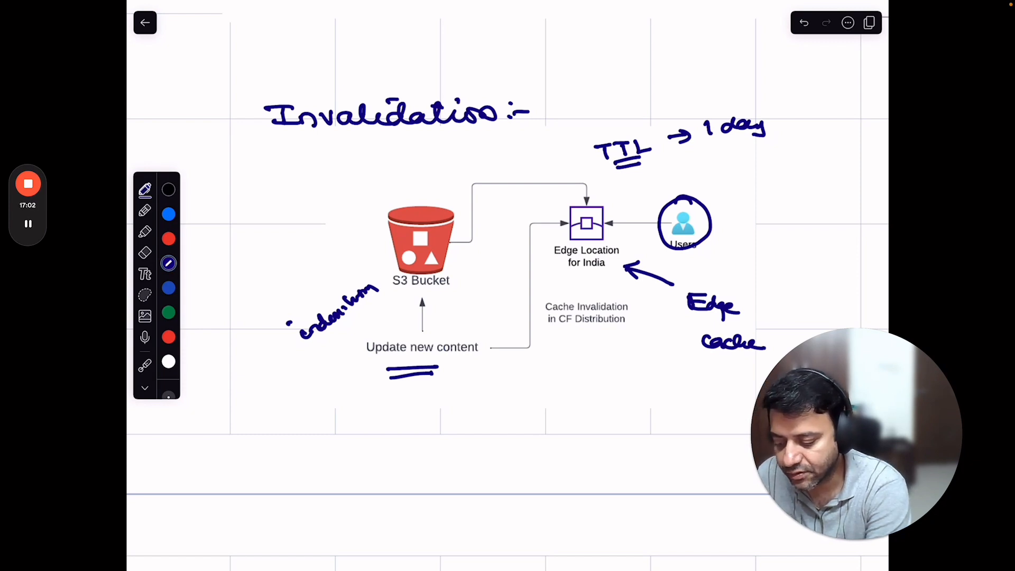
# Draw a curved arrow from "1 day" down to "Edge cache" and a pair of opposite arrows between the edge location and the S3 Bucket.
pyautogui.moveTo(750, 164); pyautogui.dragTo(750, 286)
pyautogui.moveTo(744, 268); pyautogui.dragTo(771, 275)
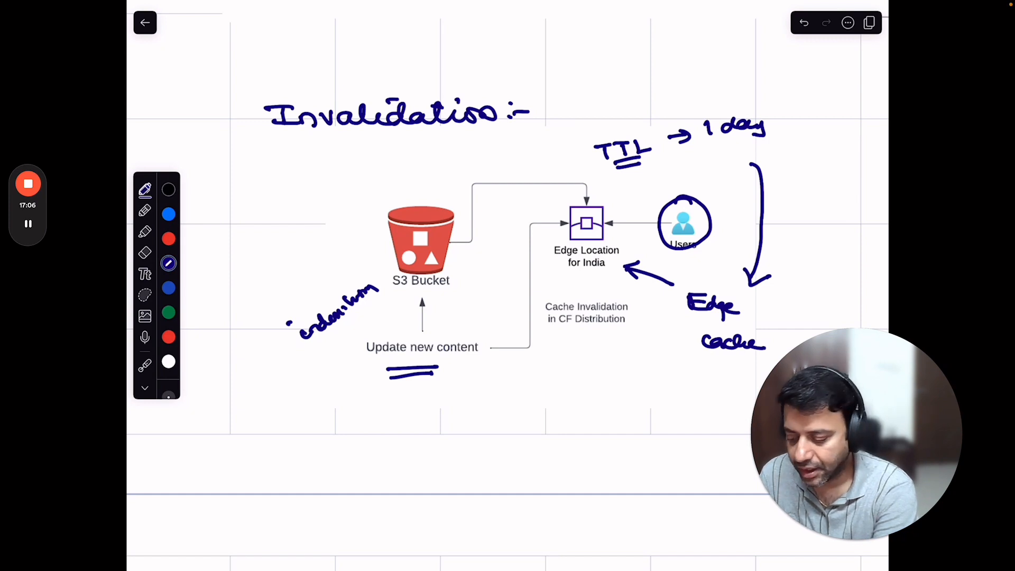
pyautogui.moveTo(575, 203)
pyautogui.mouseDown()
pyautogui.moveTo(482, 211)
pyautogui.moveTo(478, 224)
pyautogui.moveTo(559, 222)
pyautogui.moveTo(552, 229)
pyautogui.mouseUp()
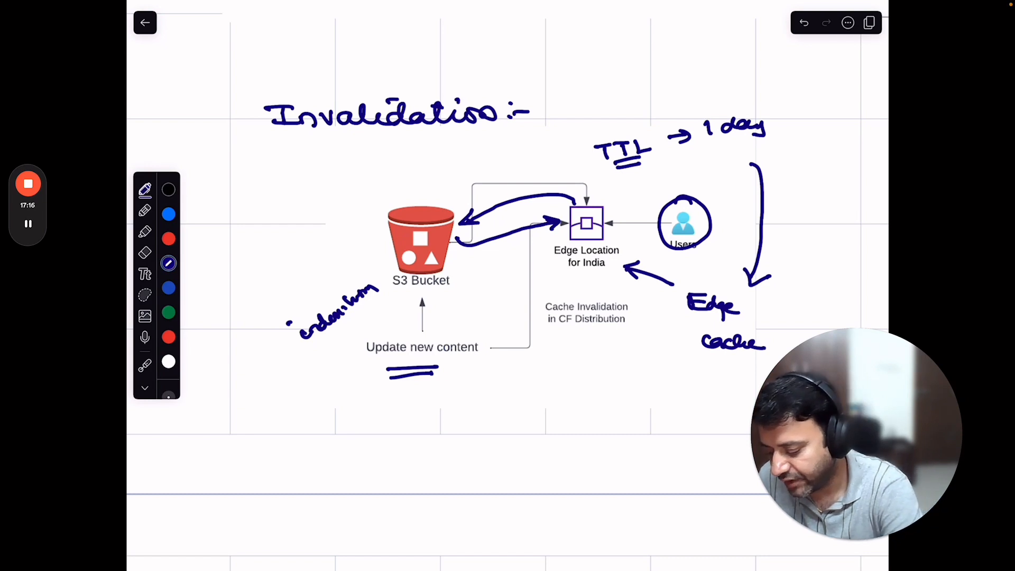
# Retrace the underlines below "Update new content" and double-underline the Invalidation heading.
pyautogui.moveTo(394, 372)
pyautogui.mouseDown()
pyautogui.moveTo(403, 373)
pyautogui.moveTo(388, 379)
pyautogui.mouseUp()
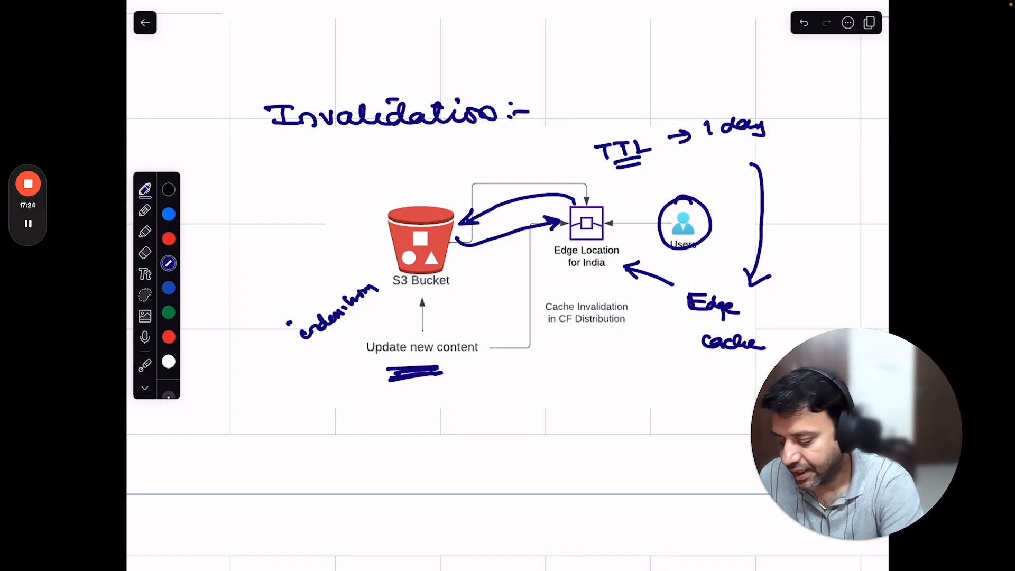
pyautogui.moveTo(447, 142); pyautogui.dragTo(473, 146)
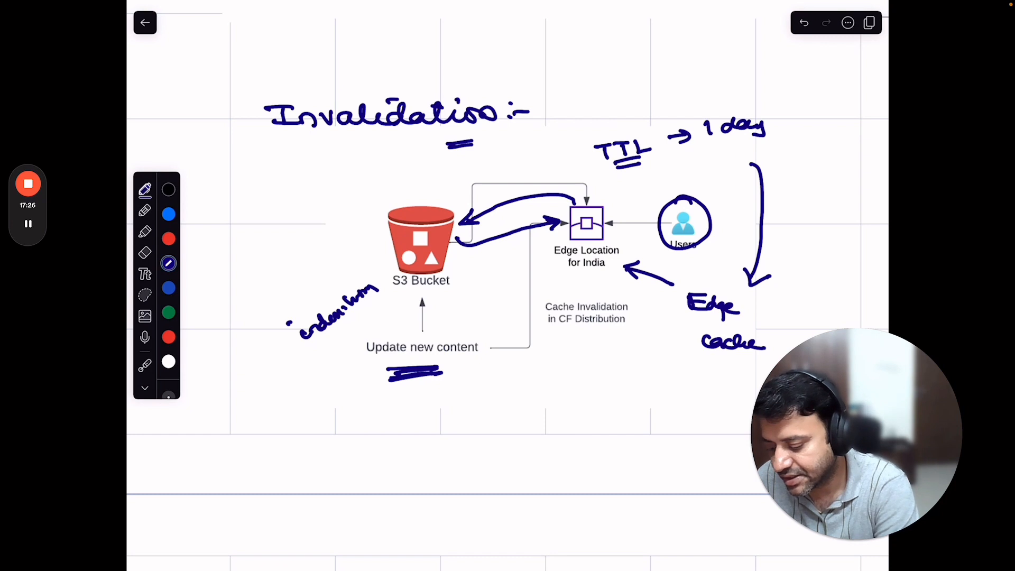
# Draw an arrow from the edge location to a box labelled "cache" marked with an X, and an arrow from Users to the edge location.
pyautogui.moveTo(582, 284)
pyautogui.mouseDown()
pyautogui.moveTo(599, 377)
pyautogui.moveTo(610, 369)
pyautogui.moveTo(592, 421)
pyautogui.moveTo(608, 442)
pyautogui.moveTo(658, 437)
pyautogui.mouseUp()
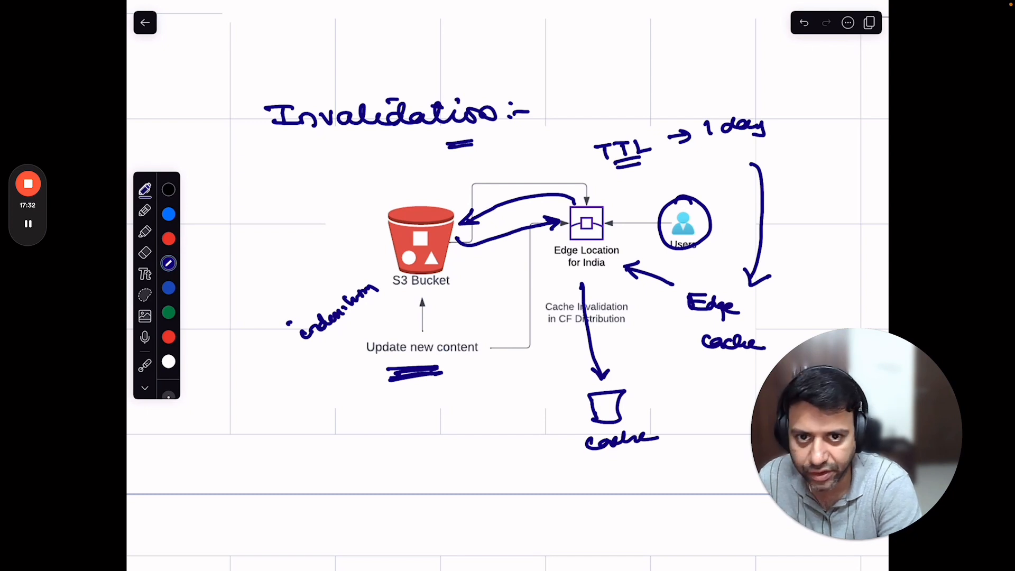
pyautogui.moveTo(640, 393)
pyautogui.mouseDown()
pyautogui.moveTo(660, 404)
pyautogui.moveTo(645, 407)
pyautogui.mouseUp()
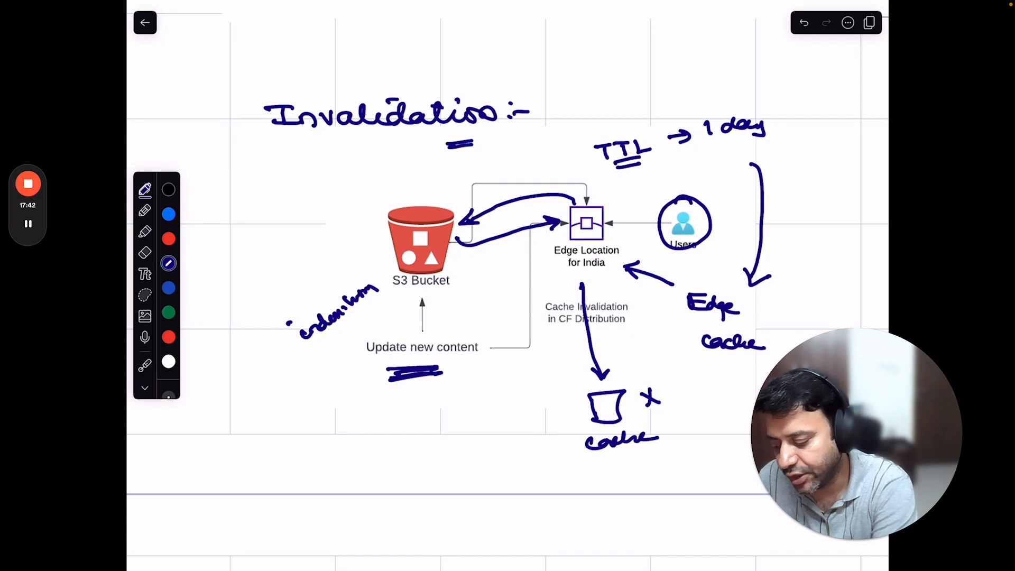
pyautogui.moveTo(661, 208)
pyautogui.mouseDown()
pyautogui.moveTo(607, 212)
pyautogui.moveTo(625, 216)
pyautogui.mouseUp()
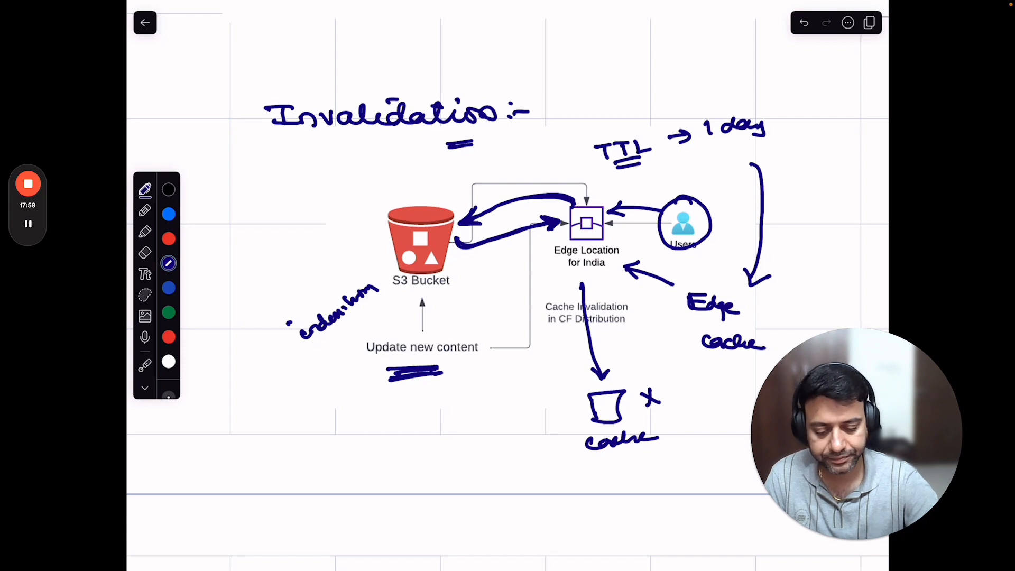
# Switch to the CloudFront distributions list in Brave and refresh it to check the new distribution's deployment.
pyautogui.press('super+Tab')
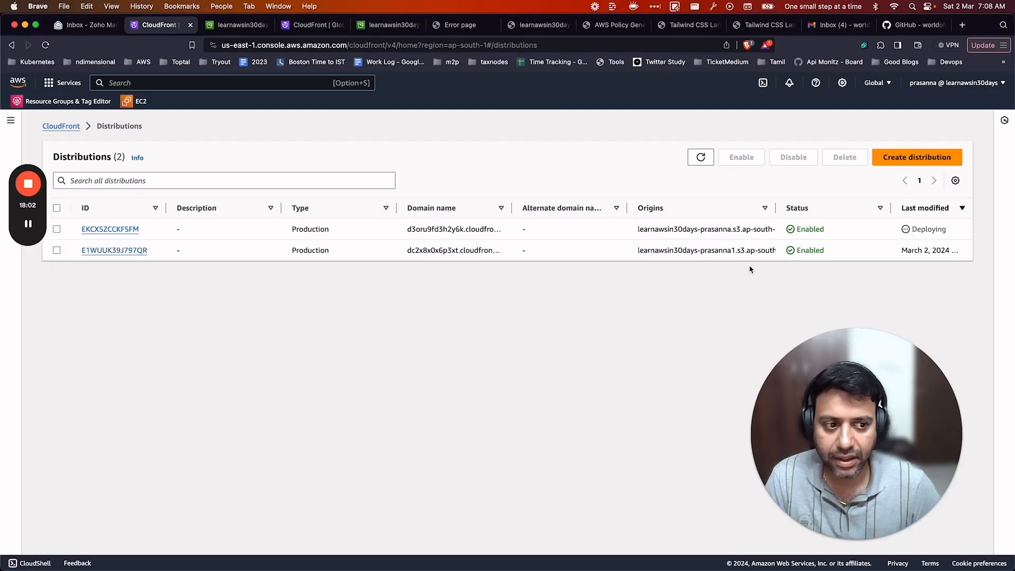
pyautogui.click(701, 159)
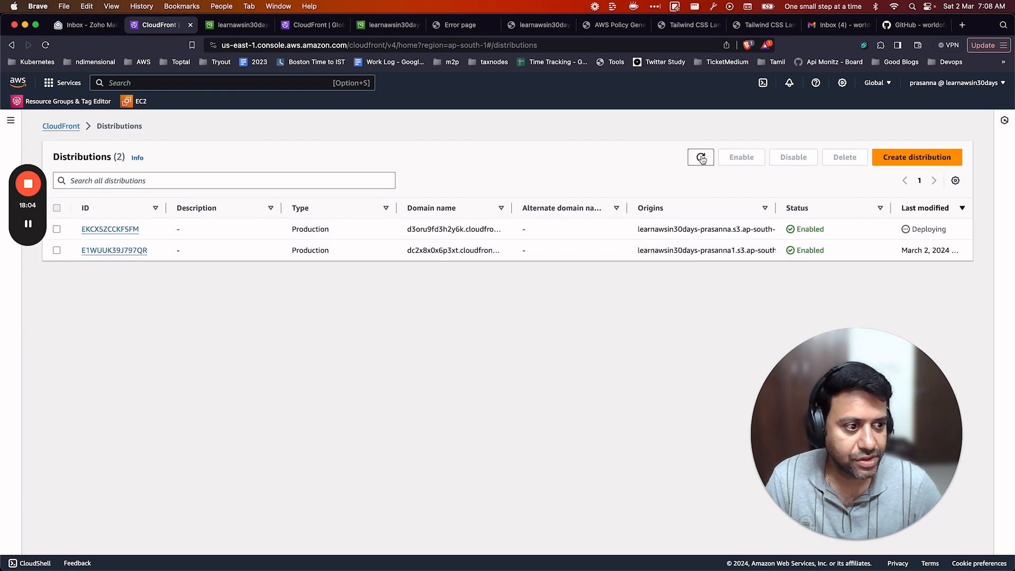
pyautogui.click(701, 159)
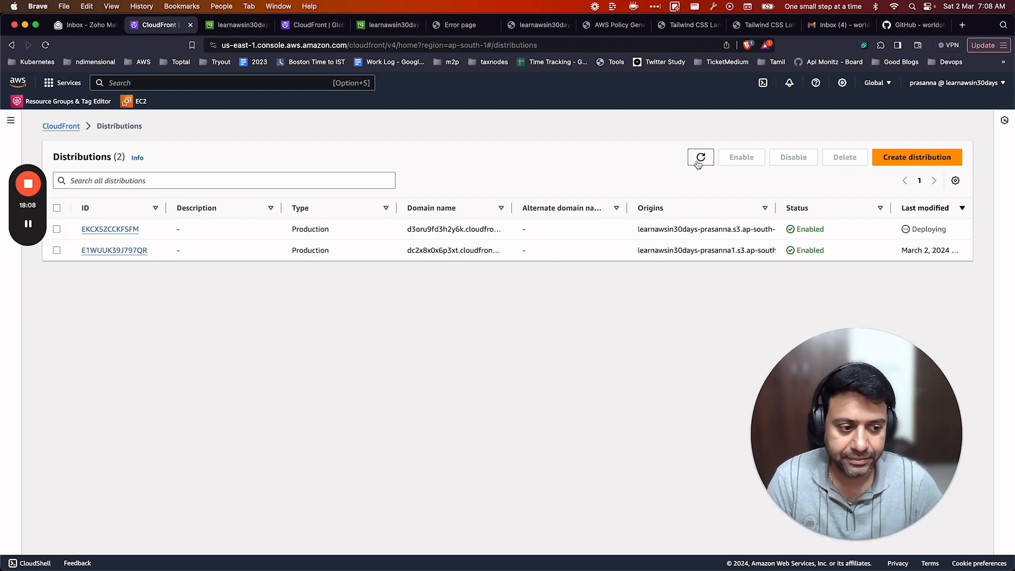
# Open the distribution that is still deploying and review its general settings and origins.
pyautogui.click(125, 230)
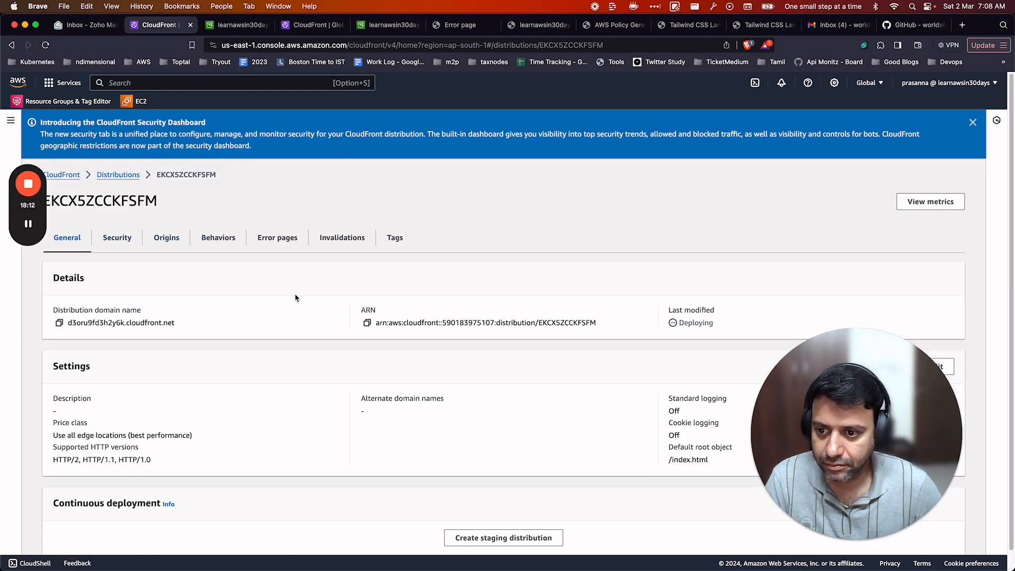
pyautogui.scroll(-1, 296, 299)
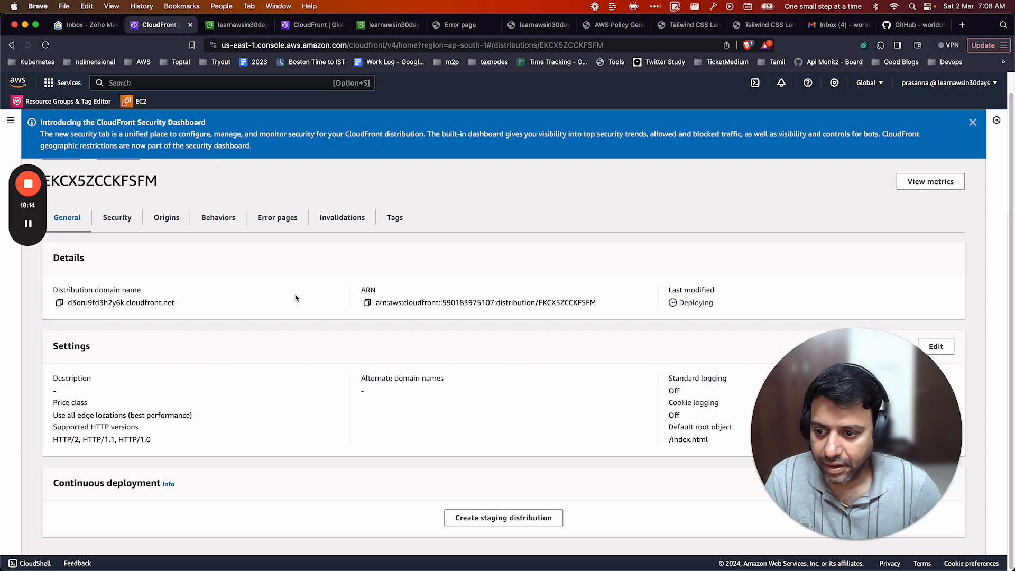
pyautogui.scroll(1, 293, 296)
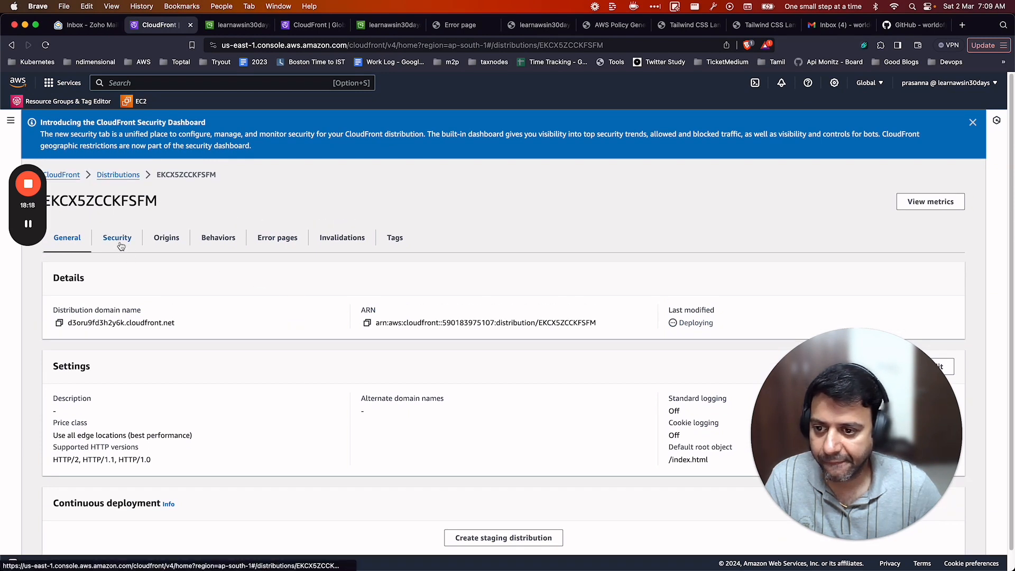
pyautogui.click(161, 242)
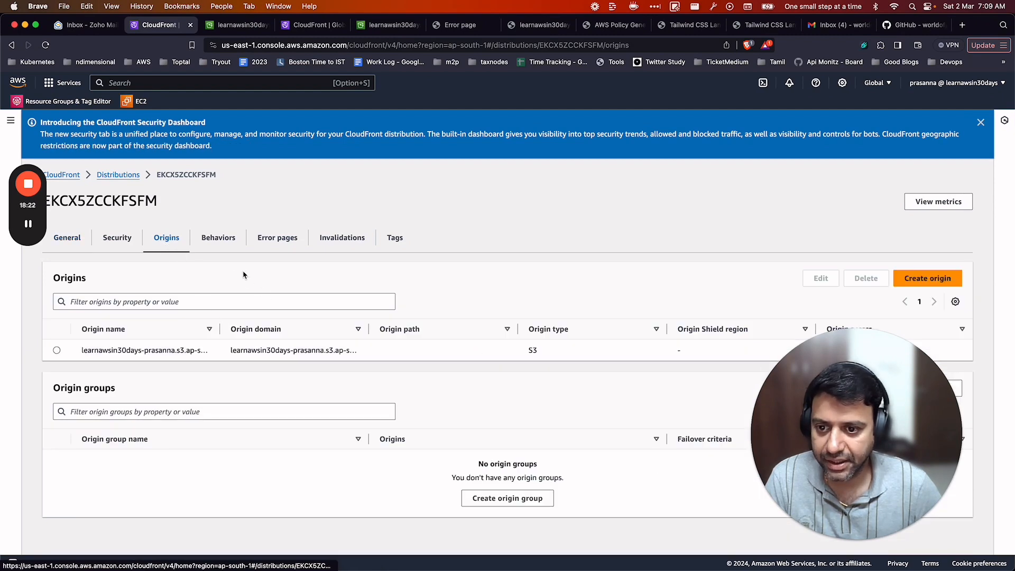
# Prepare an invalidation for this distribution with the object path "/*" and cancel it without creating it.
pyautogui.click(324, 245)
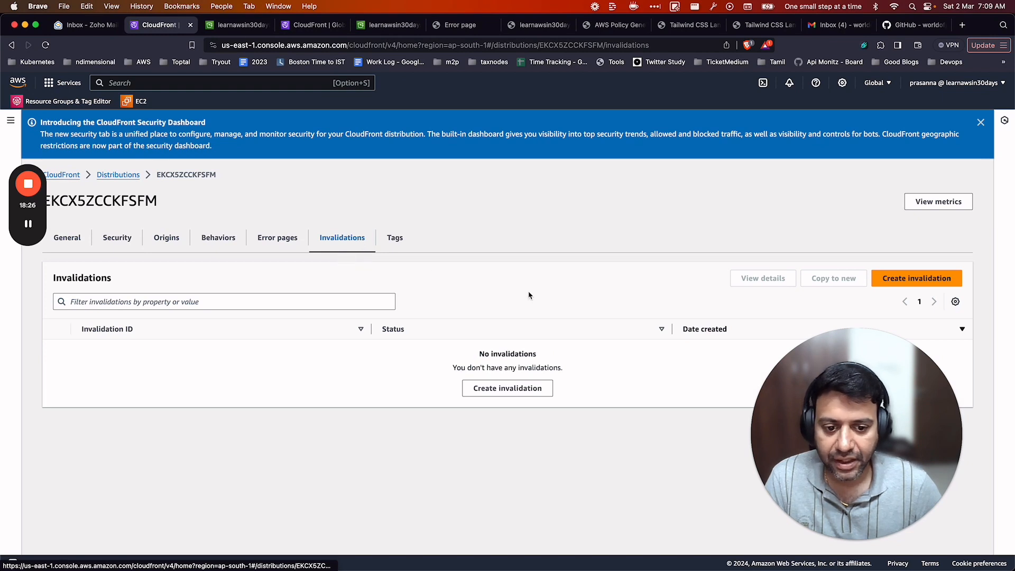
pyautogui.click(512, 392)
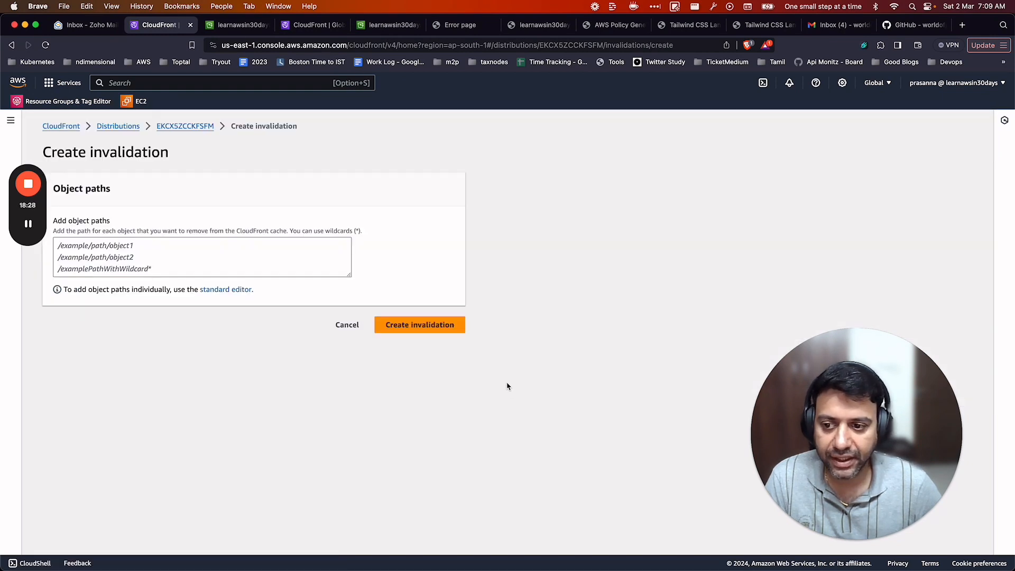
pyautogui.click(159, 256)
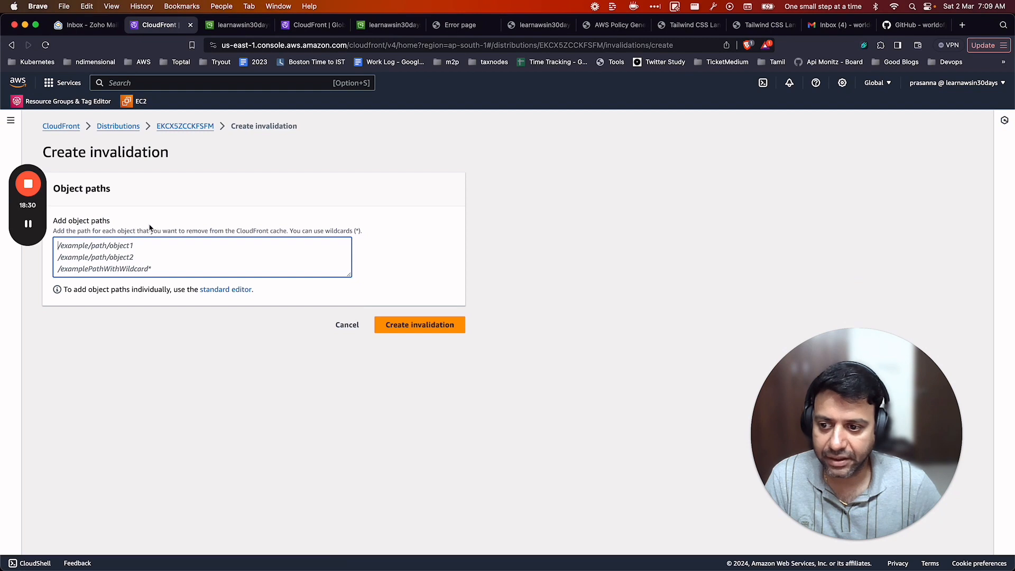
pyautogui.write('/*')
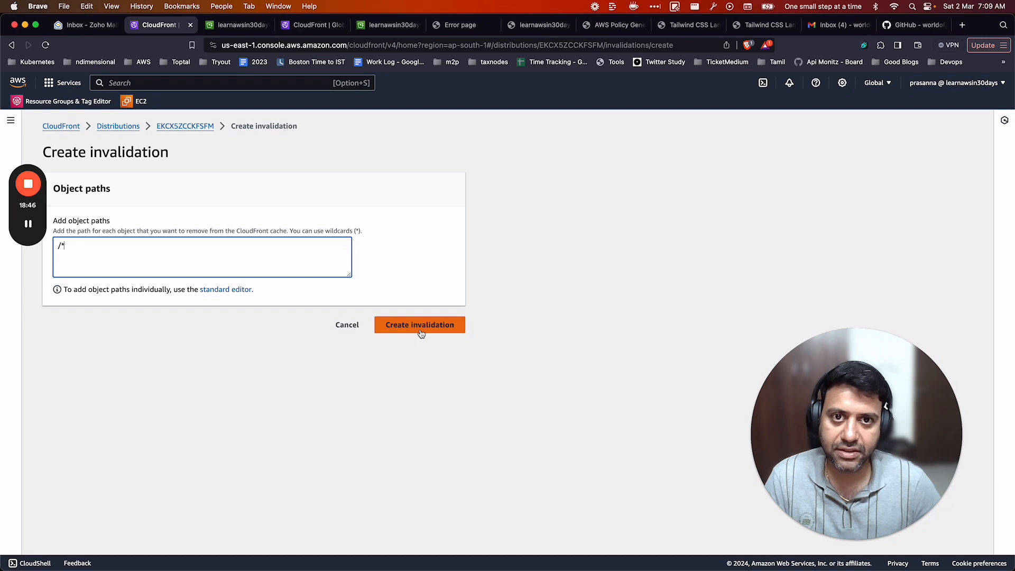
pyautogui.click(358, 331)
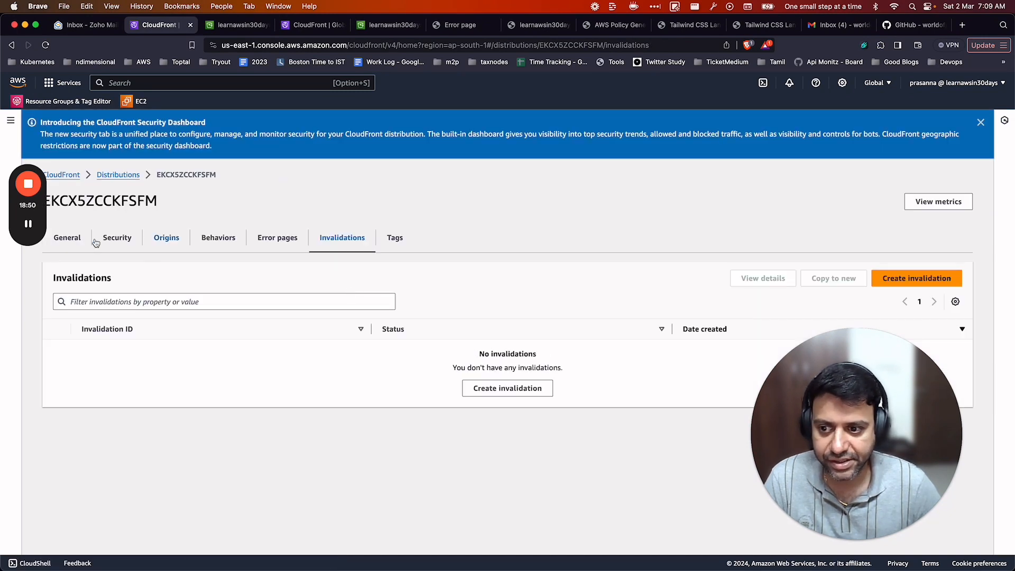
# Check the distribution's general details, return to the list of distributions and refresh it to recheck the deployment.
pyautogui.click(64, 238)
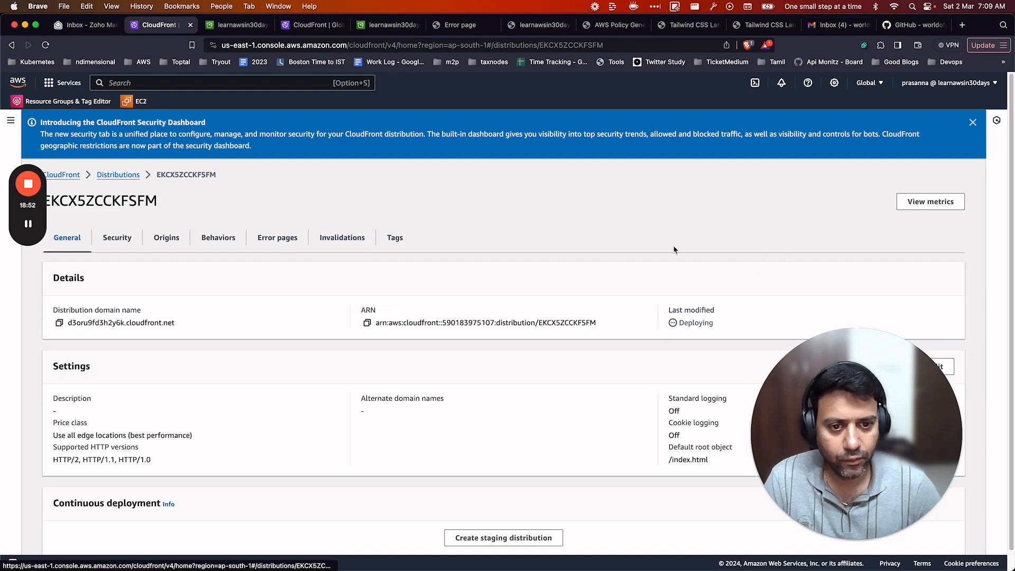
pyautogui.click(126, 178)
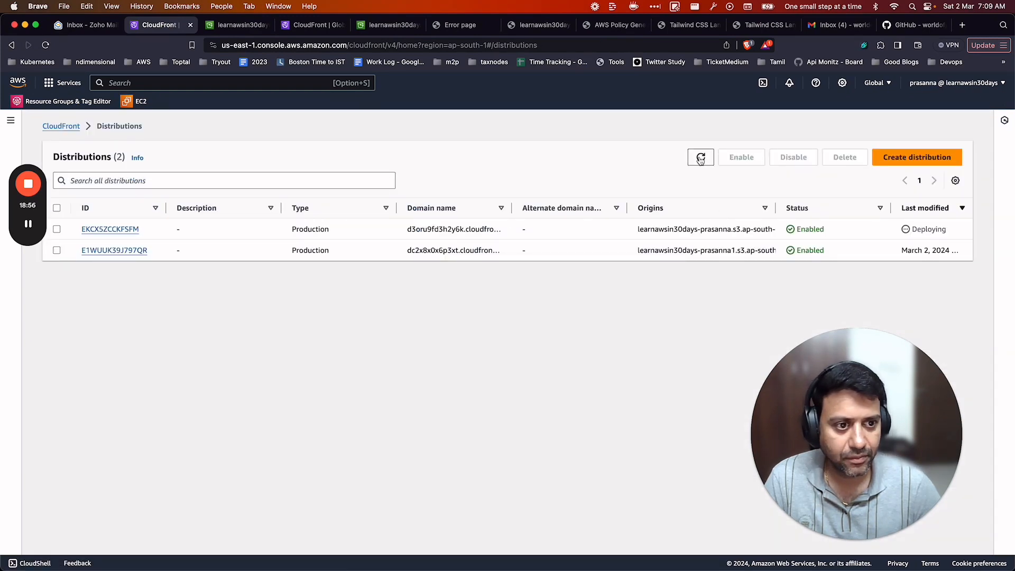
pyautogui.click(701, 158)
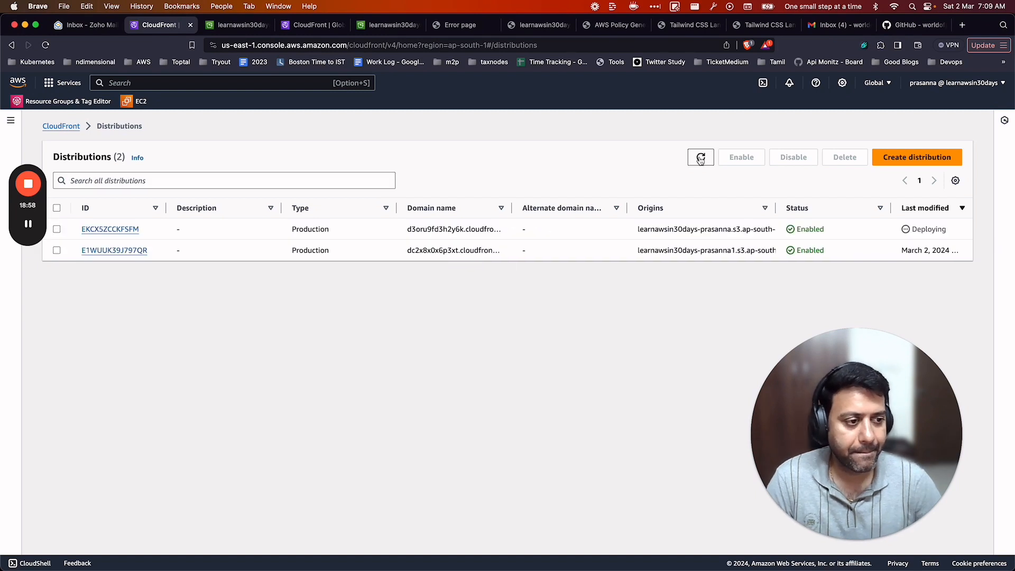
pyautogui.click(701, 158)
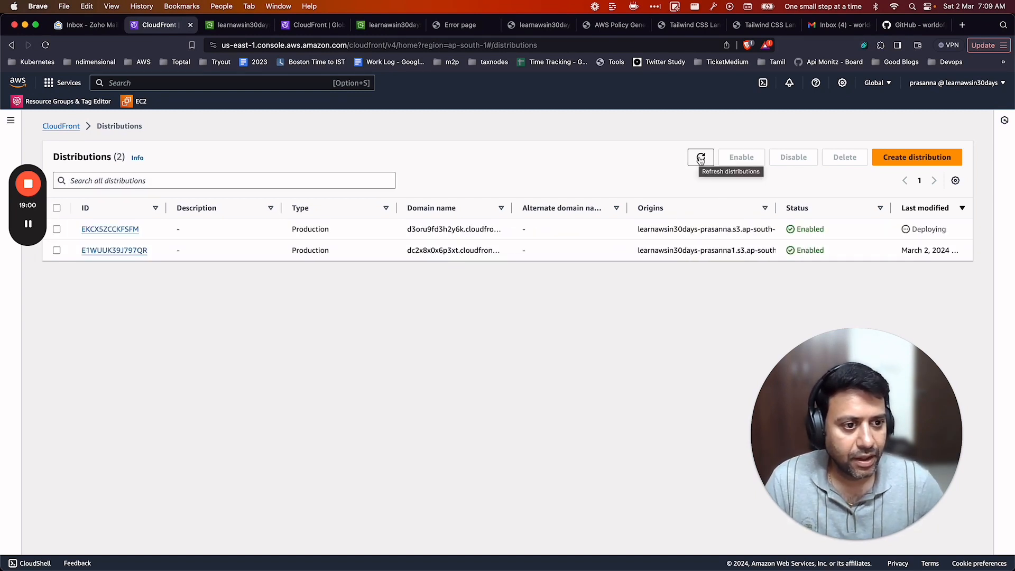
pyautogui.click(701, 159)
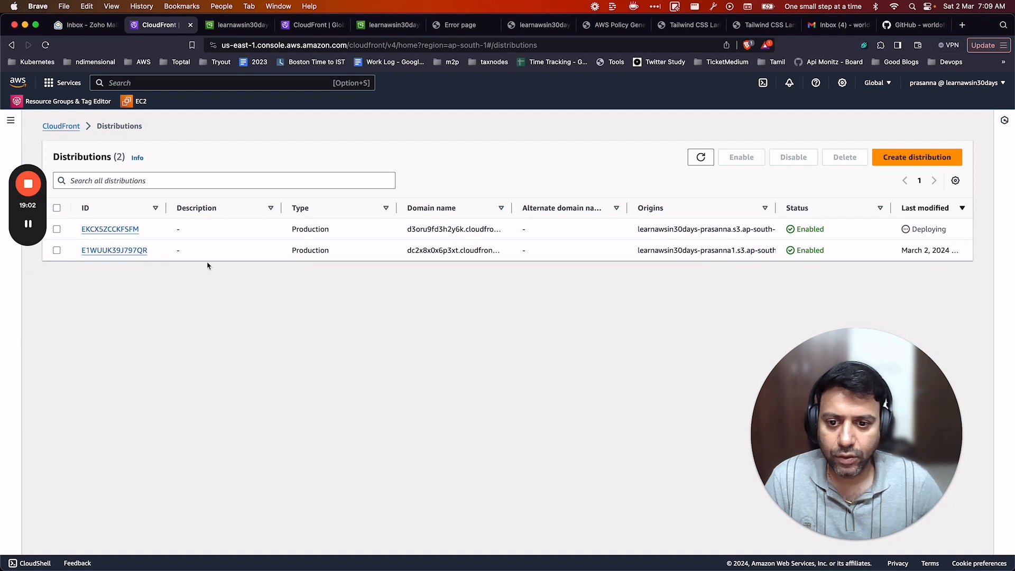
# Open the other, already deployed distribution and copy its distribution domain name.
pyautogui.click(131, 251)
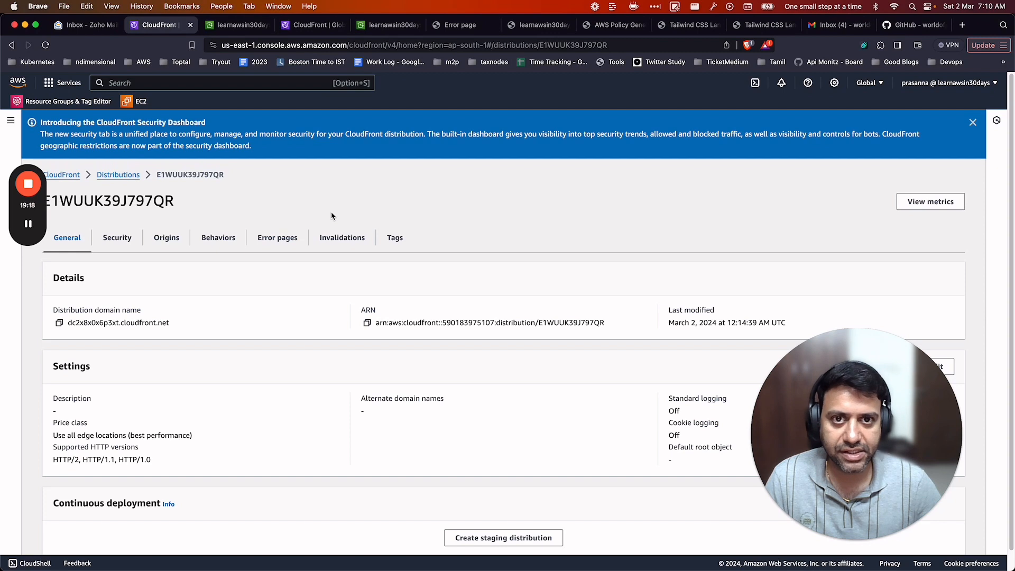
pyautogui.scroll(-1, 281, 324)
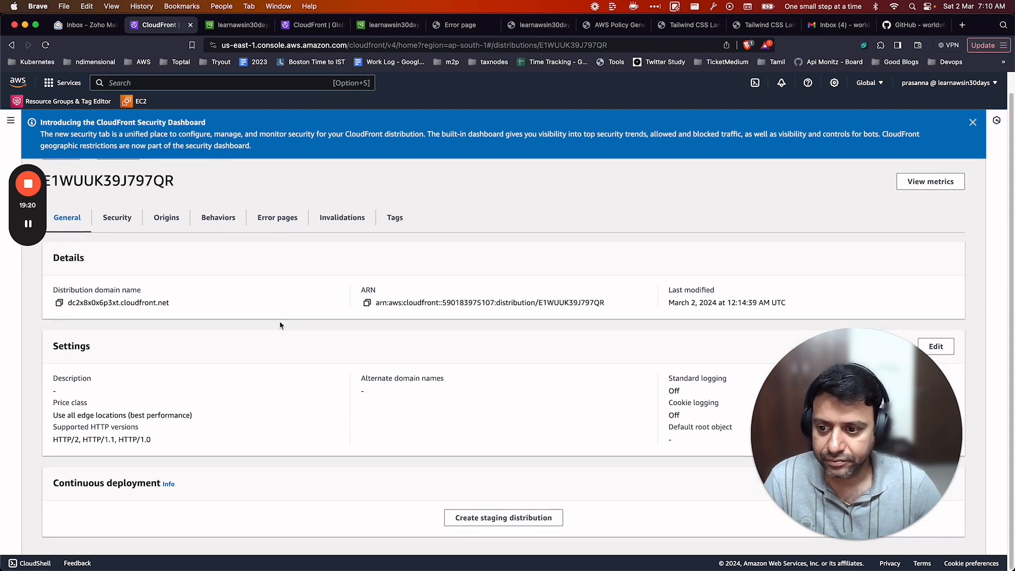
pyautogui.click(59, 305)
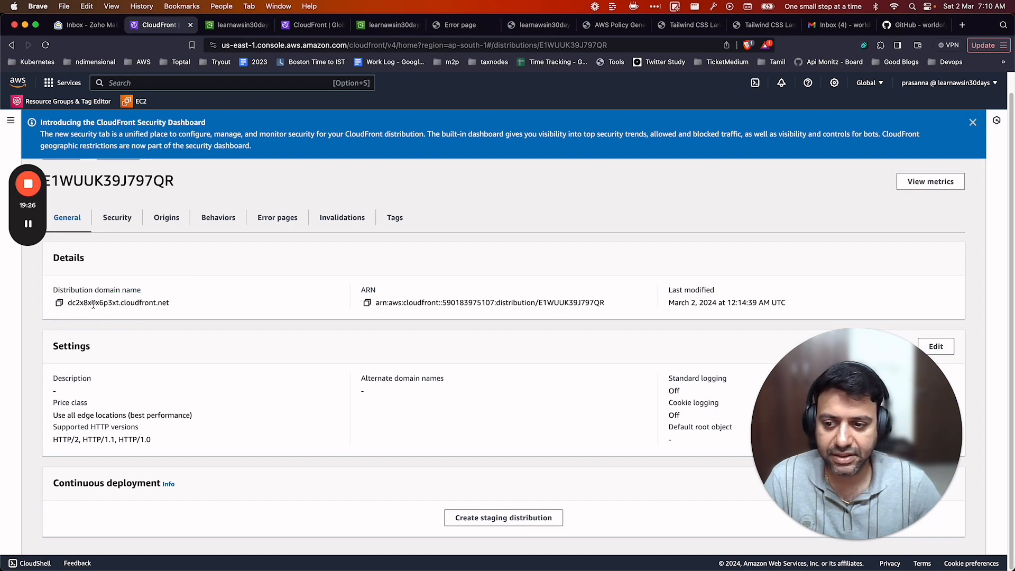
pyautogui.doubleClick(93, 304)
pyautogui.click(132, 303)
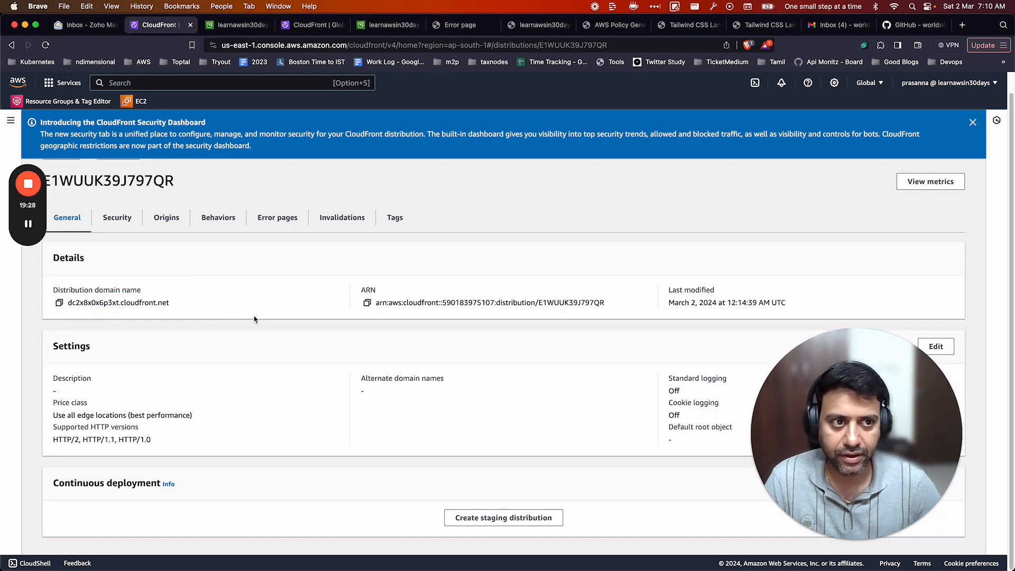
pyautogui.press('super+Tab')
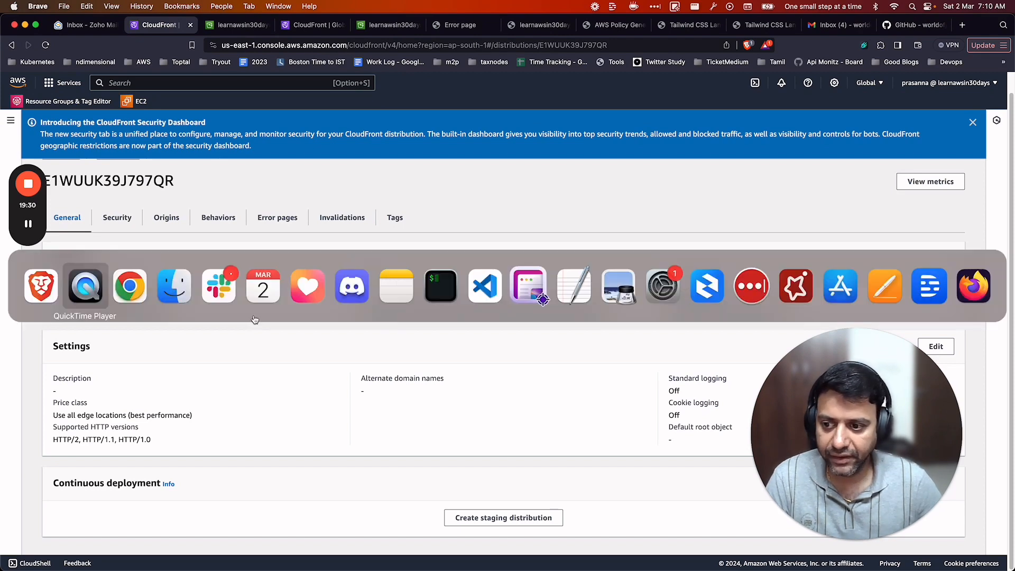
pyautogui.press('Escape')
pyautogui.press('super+t')
pyautogui.press('super+v')
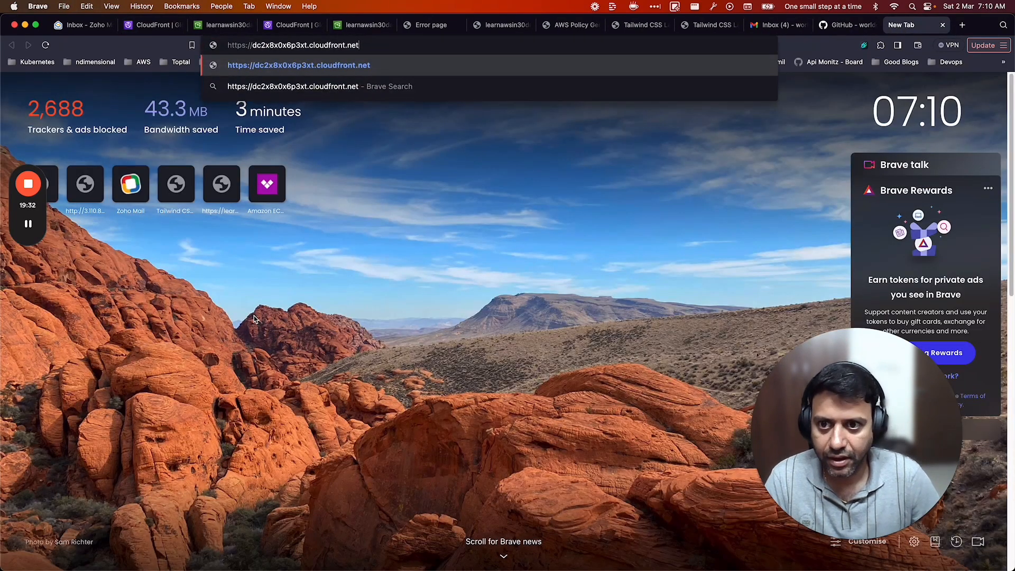
pyautogui.press('Return')
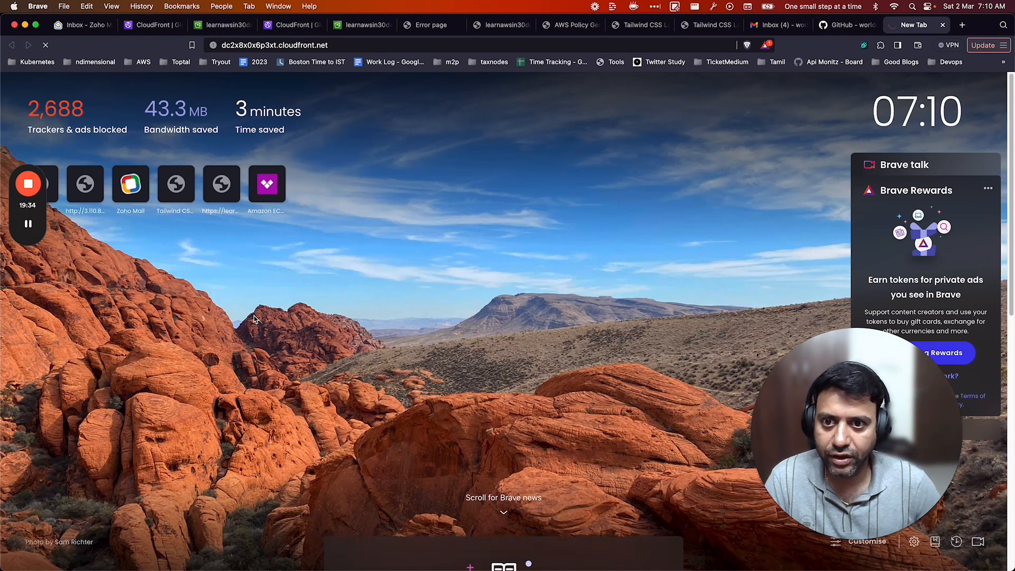
# Reload the distribution's address, return to the CloudFront distributions list and recheck the deployment status.
pyautogui.press('super+l')
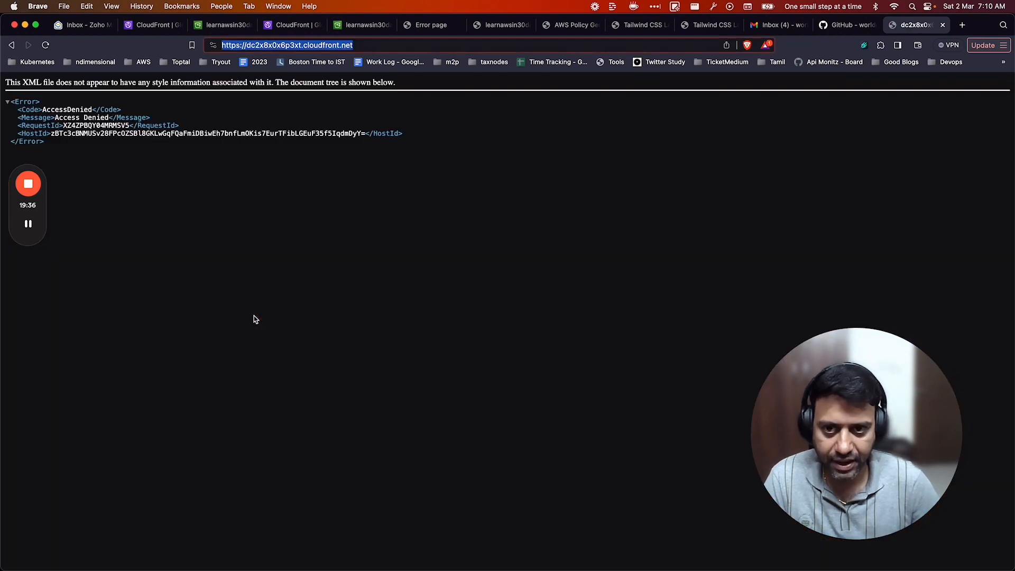
pyautogui.press('Return')
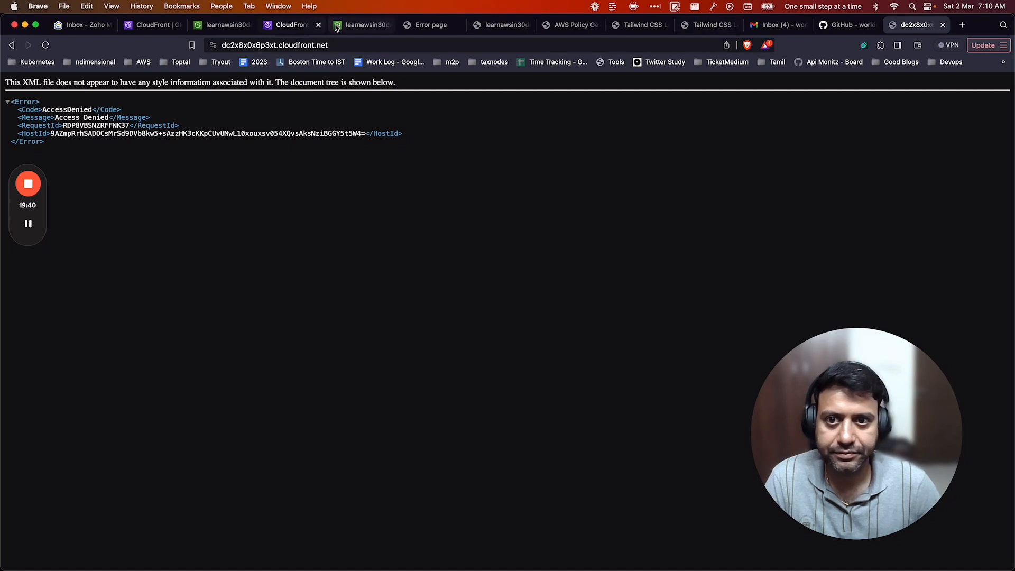
pyautogui.click(291, 25)
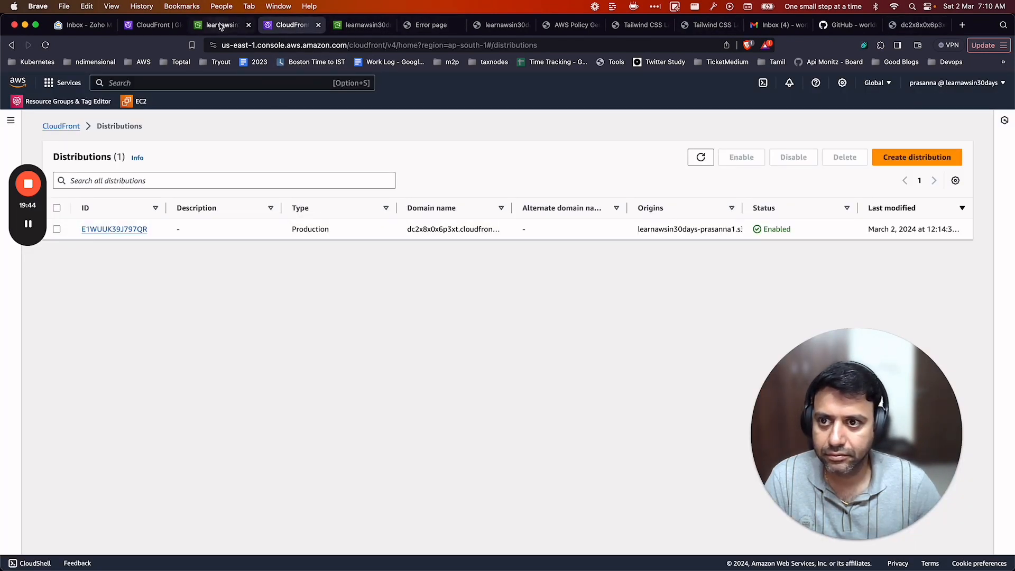
pyautogui.click(72, 129)
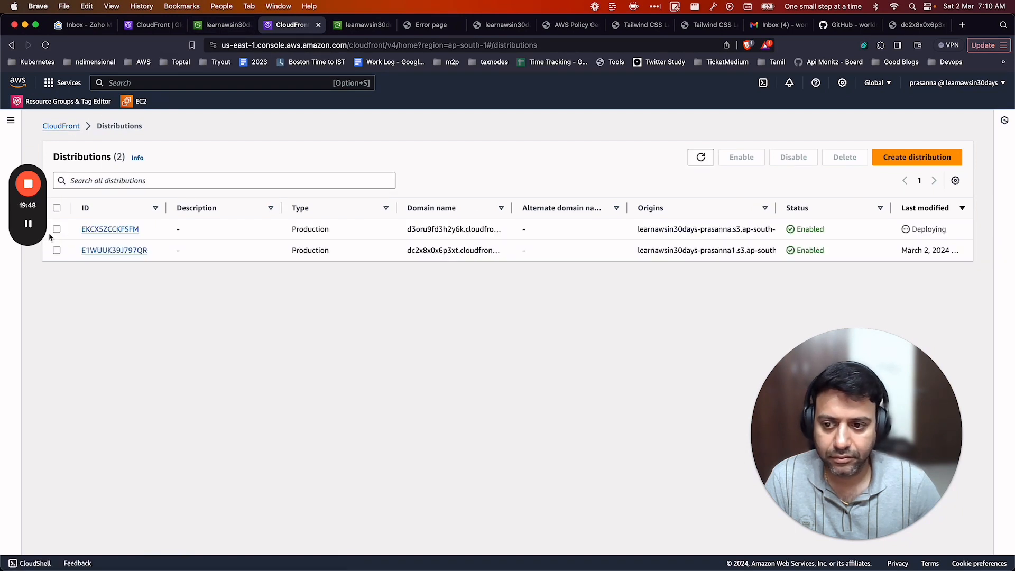
pyautogui.moveTo(31, 224)
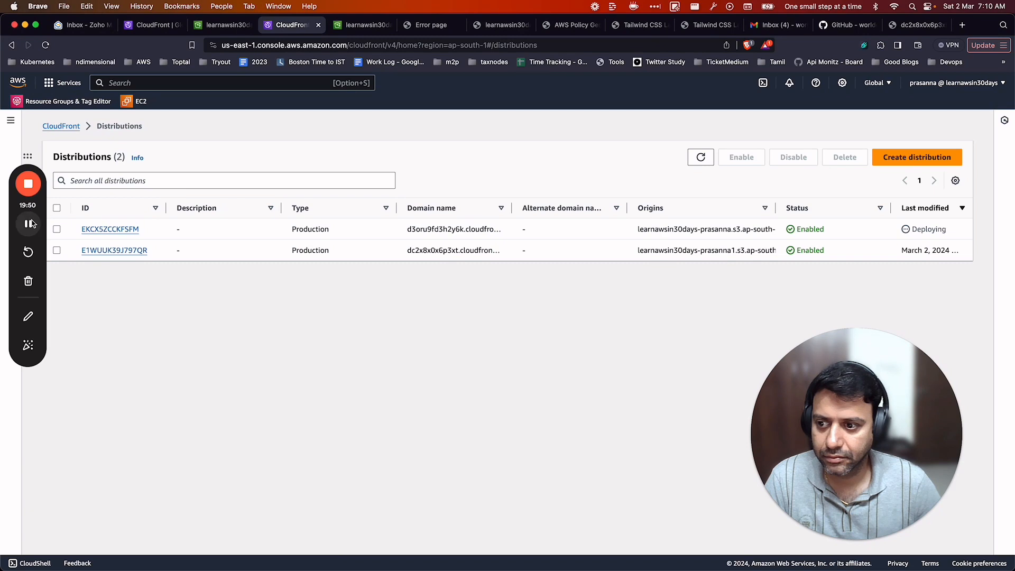
pyautogui.click(28, 183)
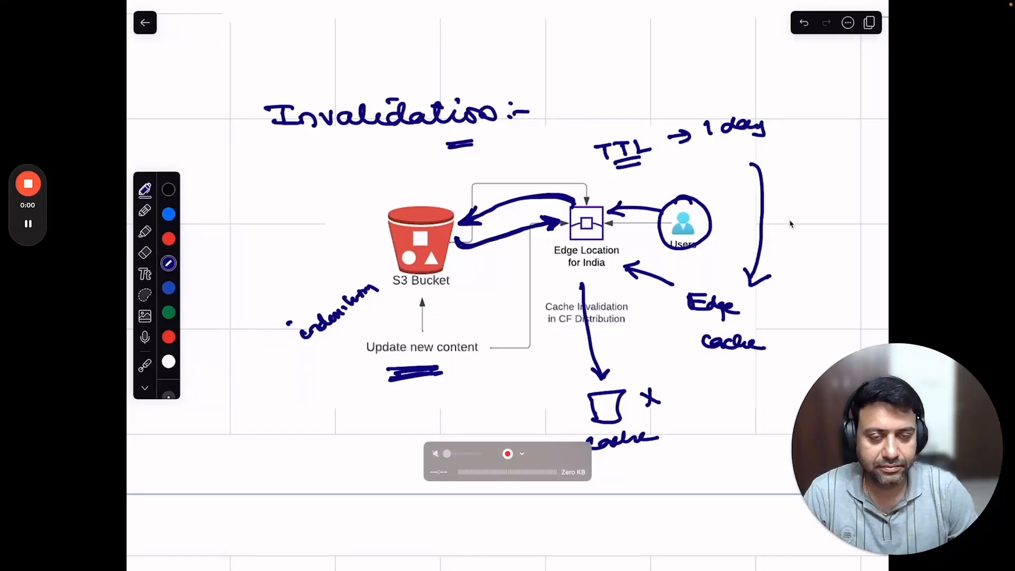
# Switch to the browser and open the S3 origin of distribution EKCX5ZCCKFSFM for editing, at its origin access settings.
pyautogui.press('super+Tab')
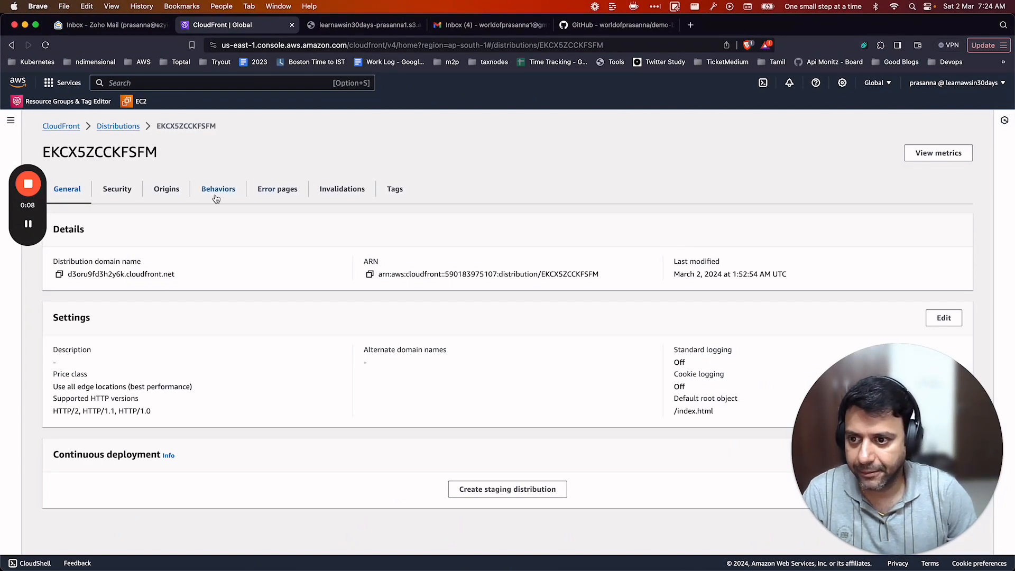
pyautogui.click(172, 191)
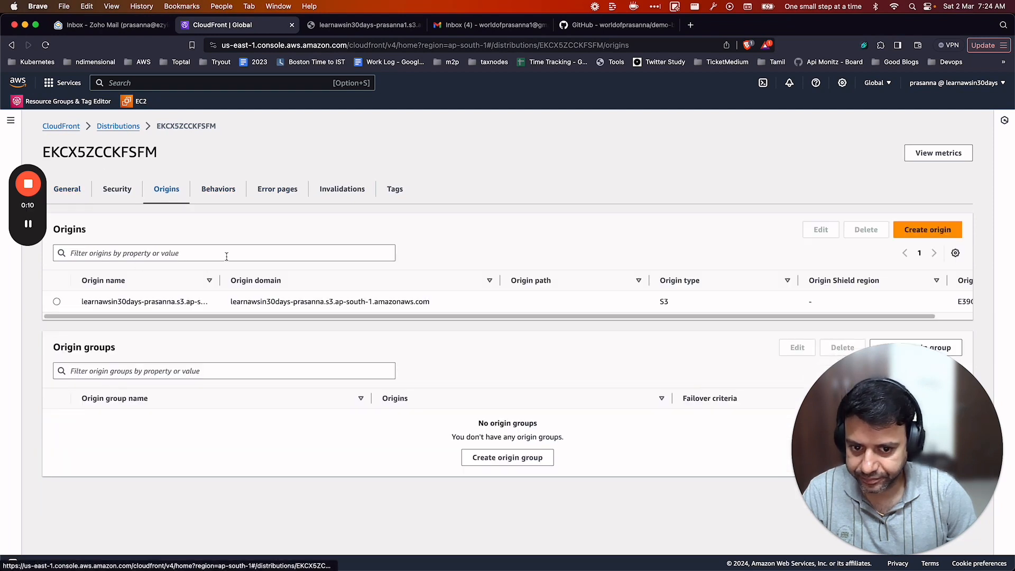
pyautogui.click(56, 302)
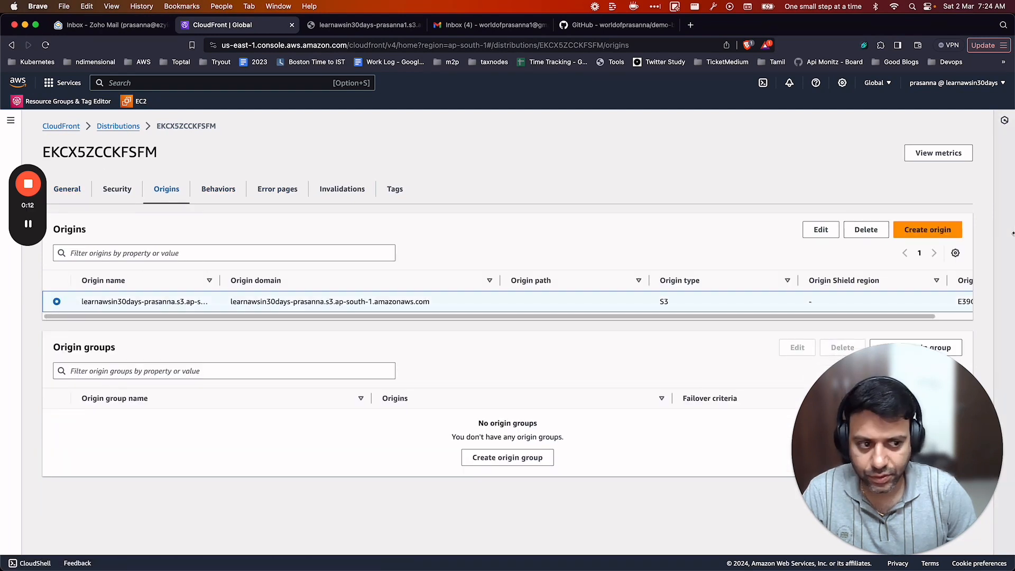
pyautogui.click(821, 229)
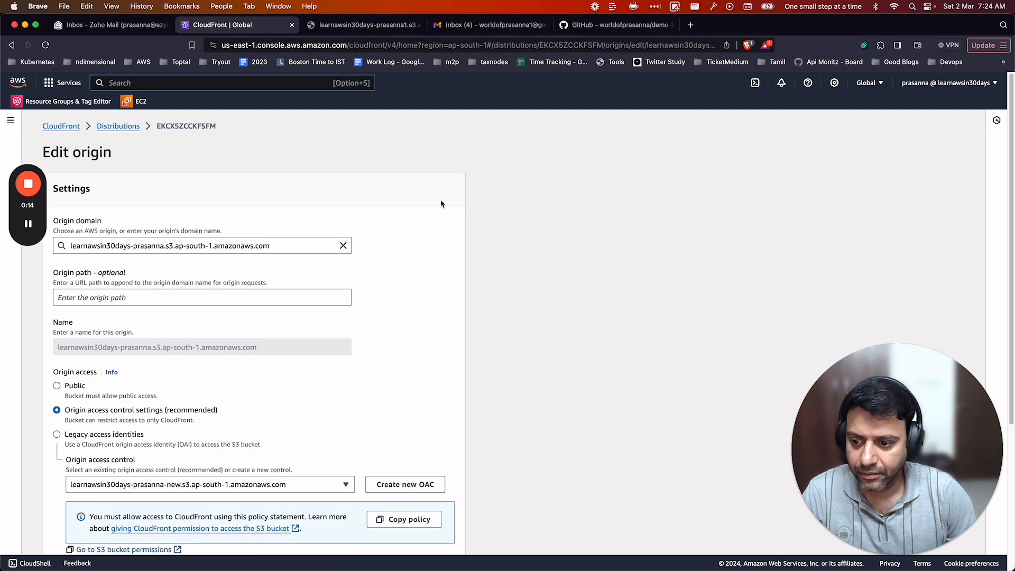
pyautogui.scroll(-3, 487, 260)
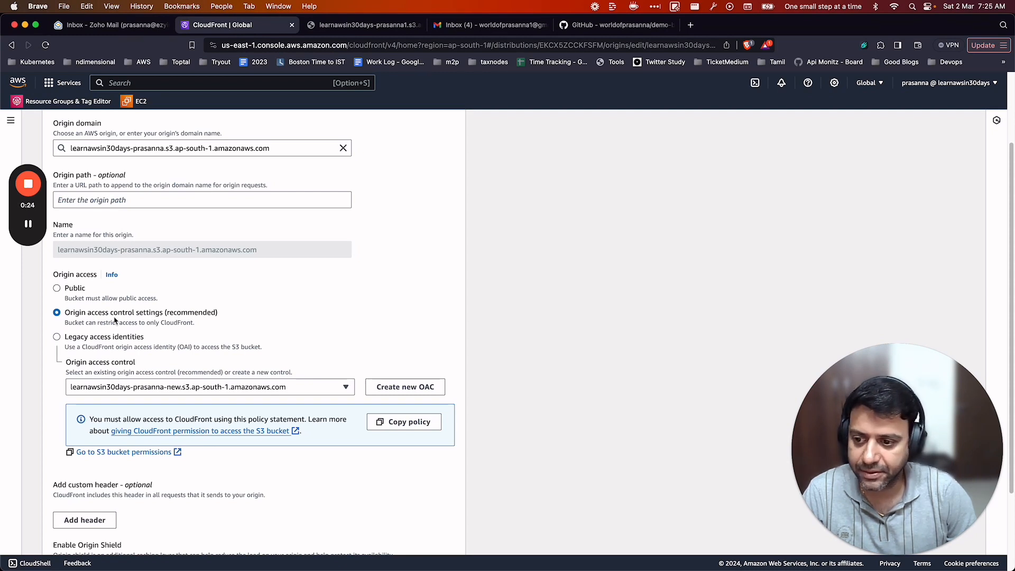
# Create a new origin access control that signs requests, adding "-new1" before ".s3" in its name, and save the origin with it.
pyautogui.click(404, 388)
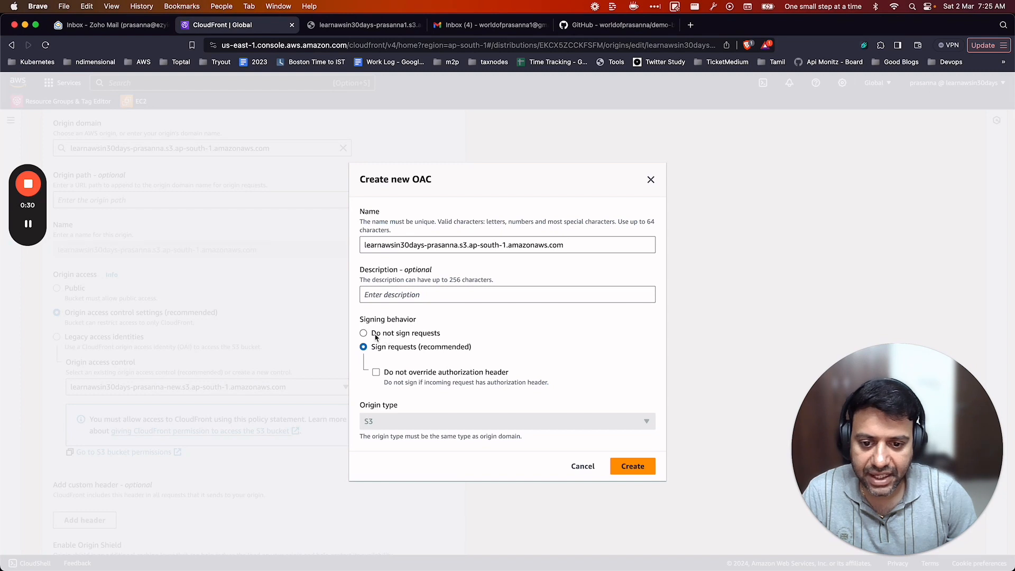
pyautogui.moveTo(375, 336); pyautogui.dragTo(425, 338)
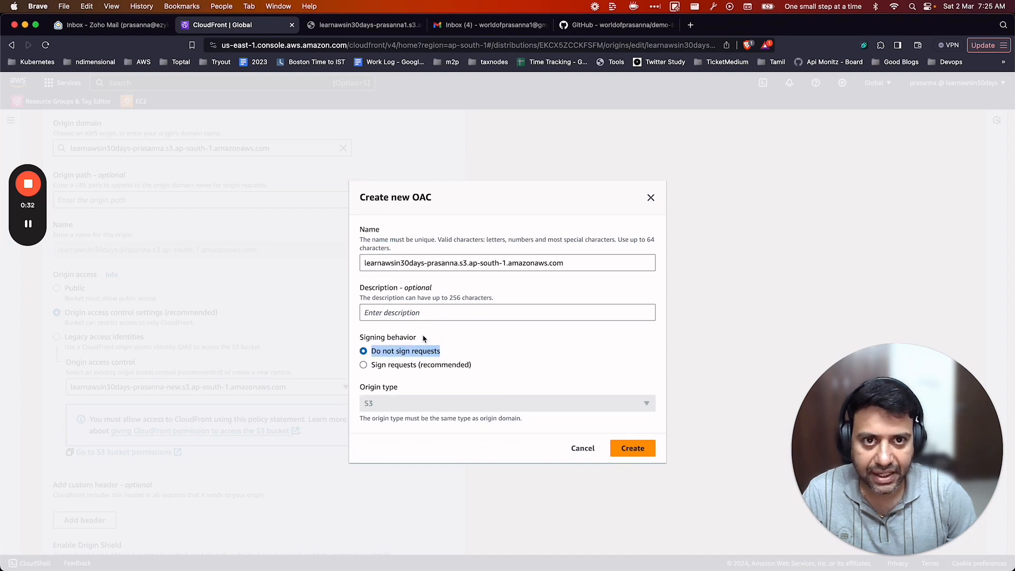
pyautogui.click(364, 365)
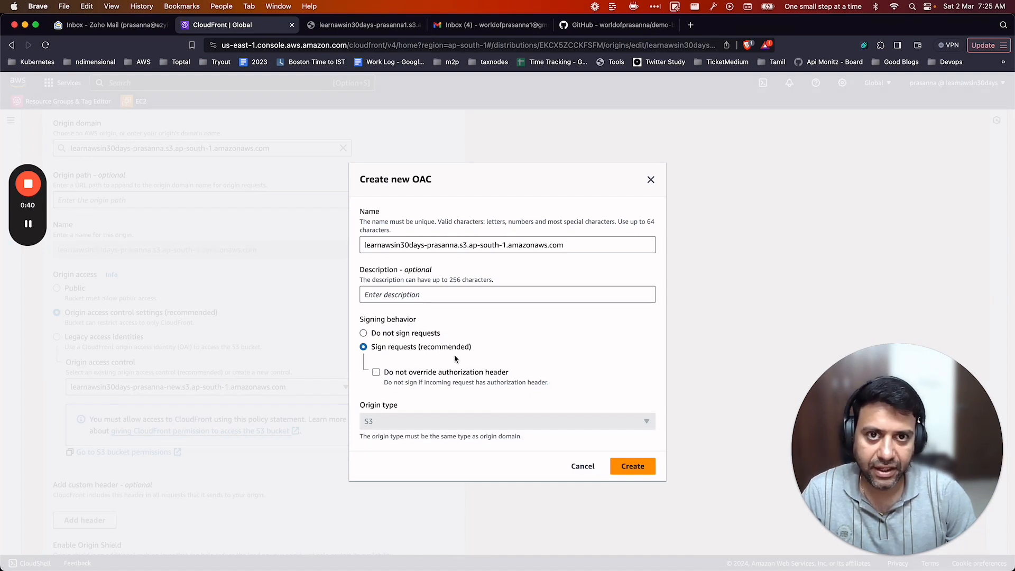
pyautogui.click(649, 471)
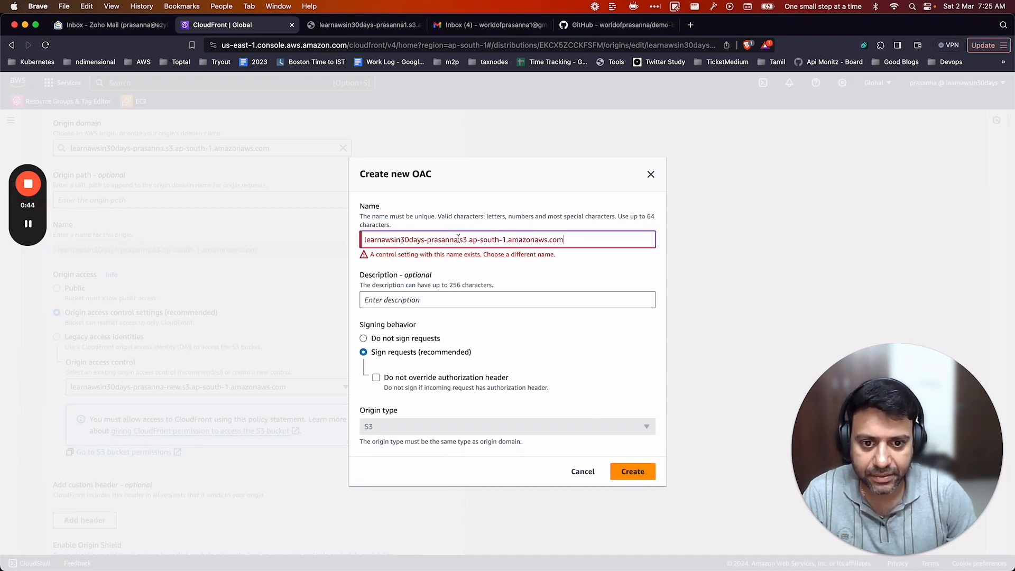
pyautogui.write('-new1')
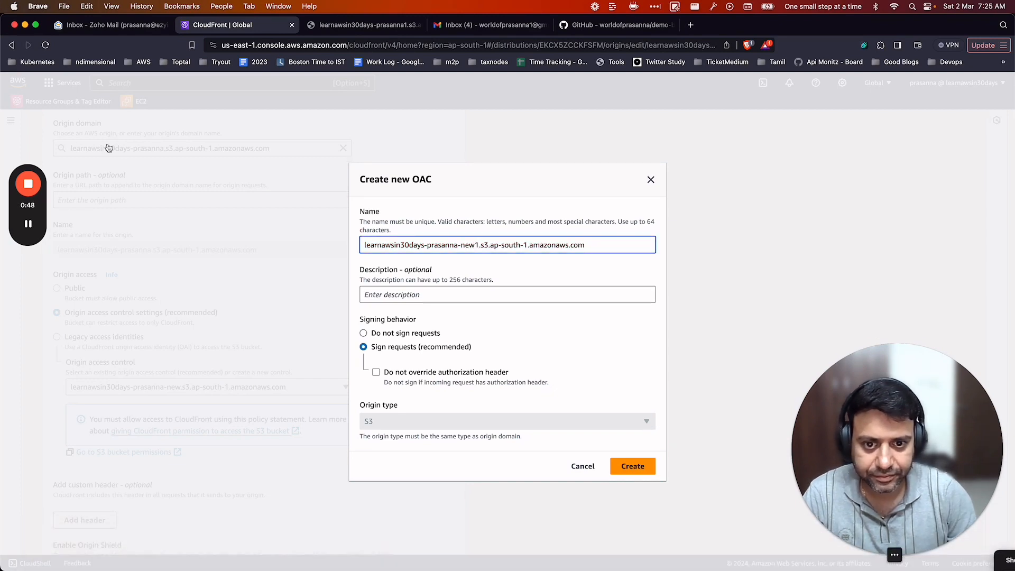
pyautogui.click(626, 466)
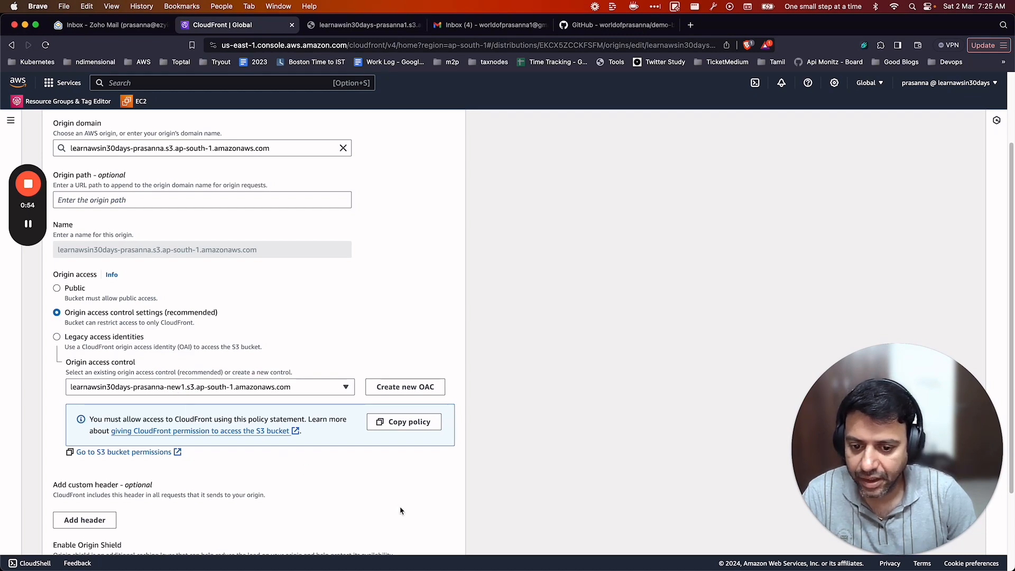
pyautogui.scroll(-2, 402, 510)
pyautogui.click(428, 536)
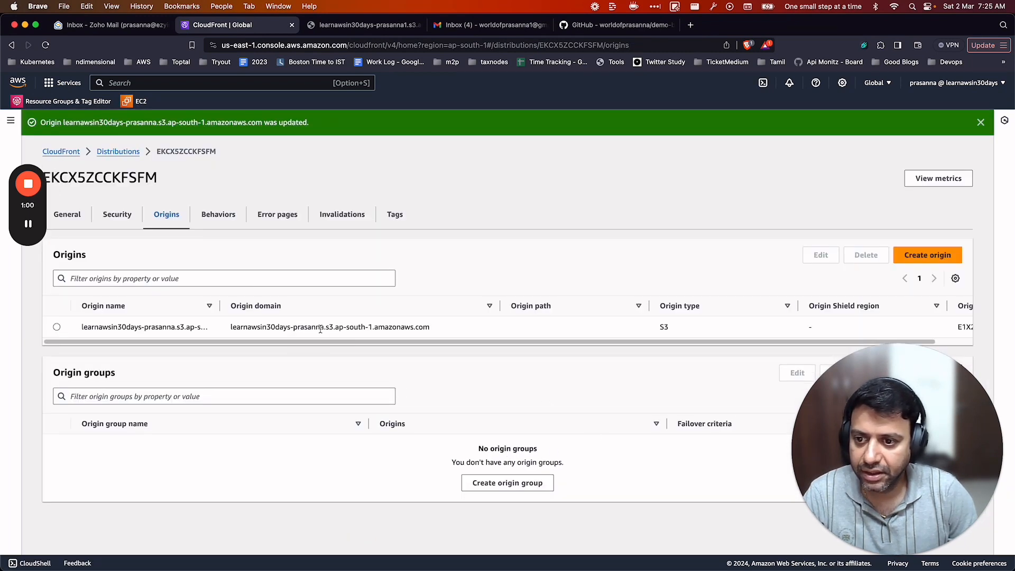
pyautogui.click(82, 218)
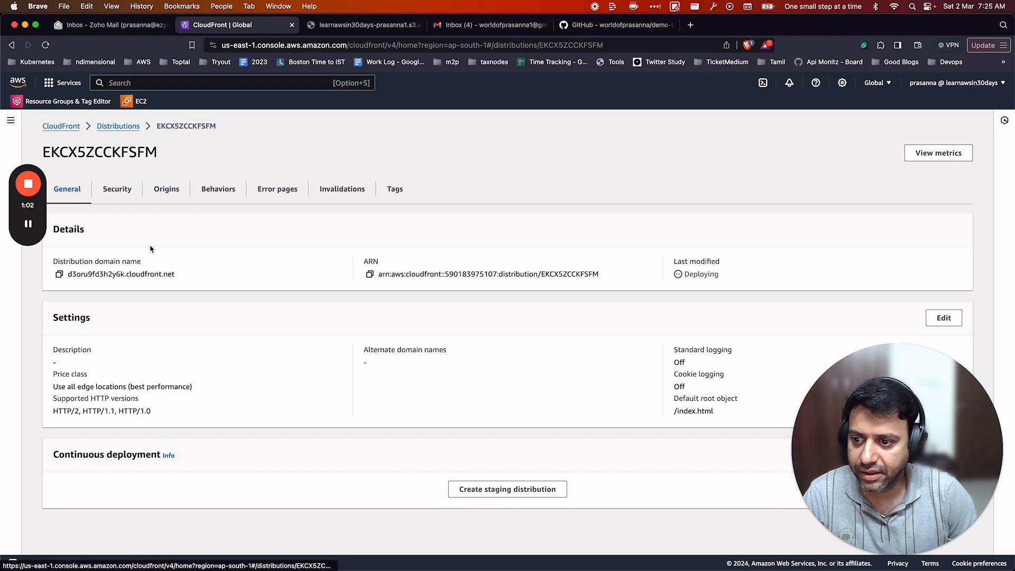
pyautogui.click(60, 276)
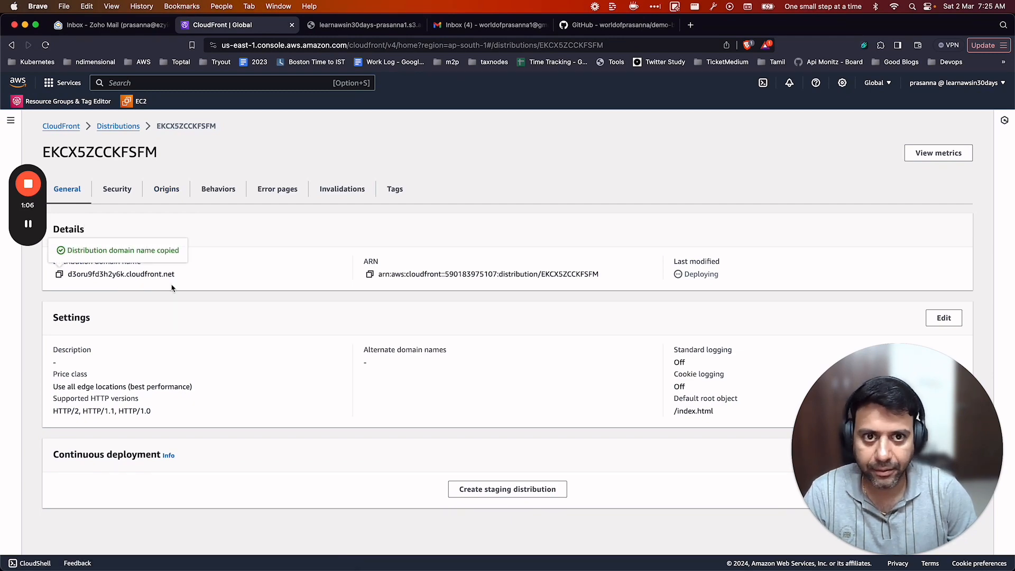
pyautogui.press('cmd+t')
pyautogui.press('cmd+v')
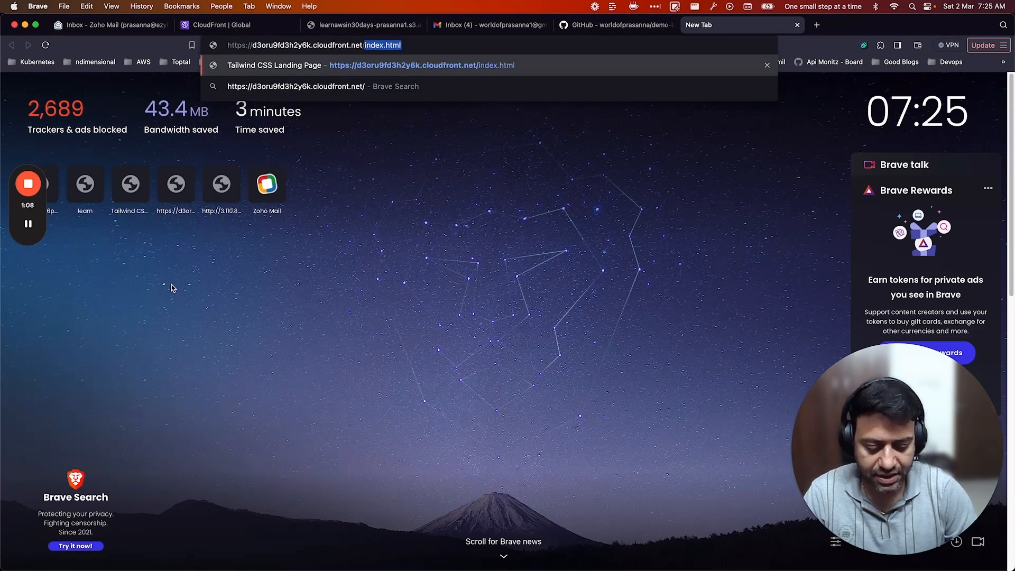
pyautogui.write('index.html')
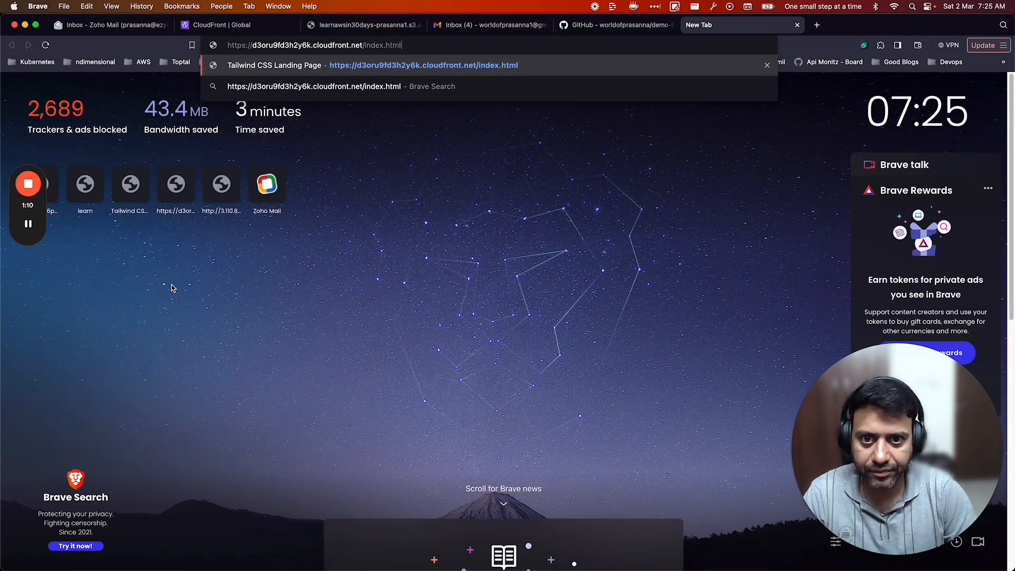
pyautogui.press('Return')
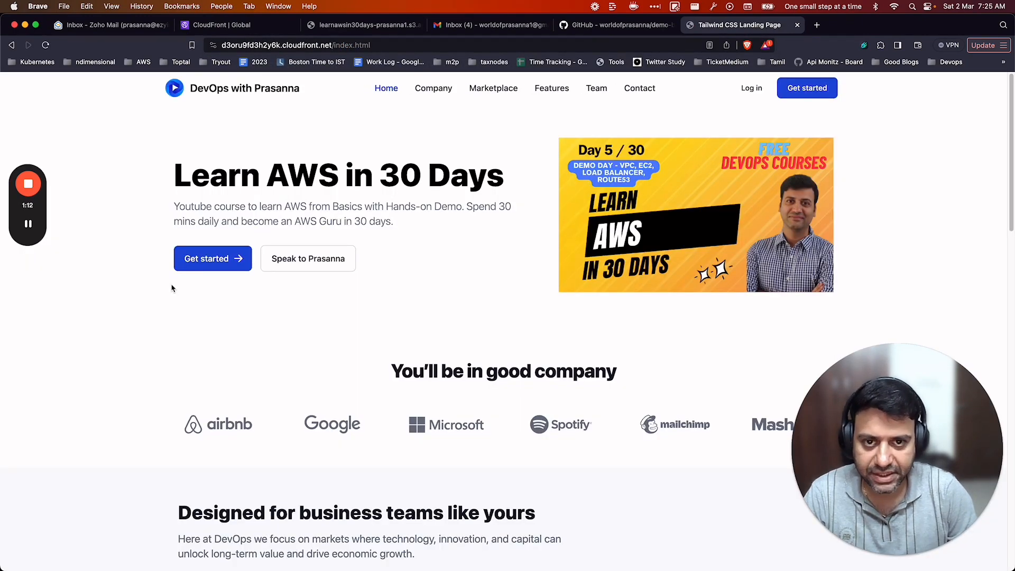
pyautogui.press('super+r')
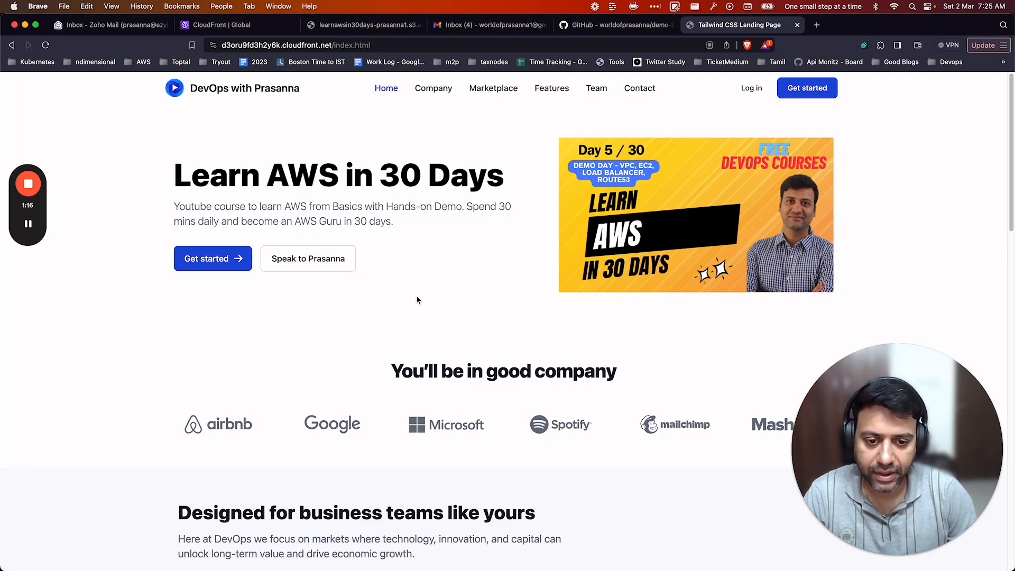
pyautogui.scroll(-15, 425, 312)
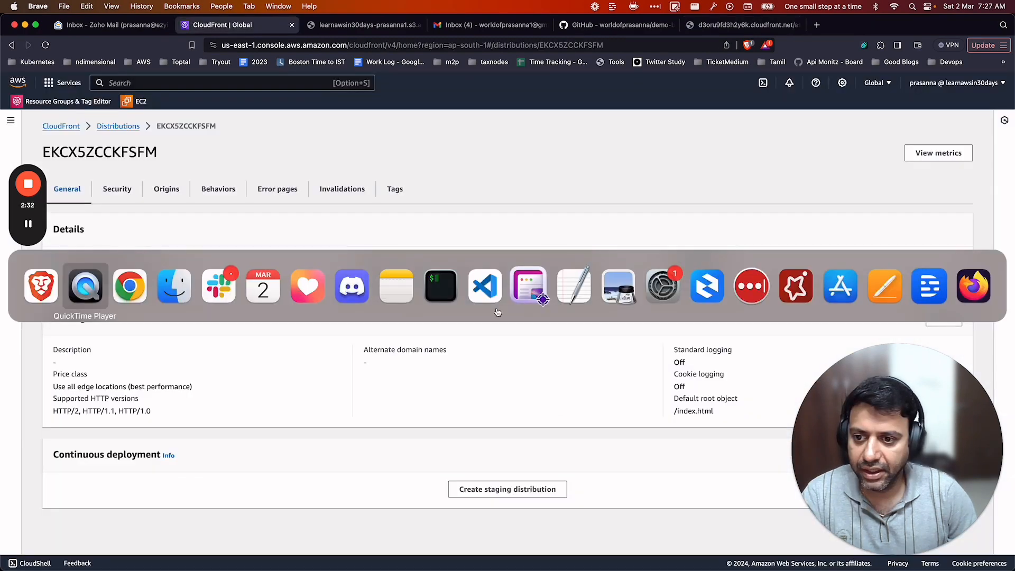
# Switch to the whiteboard and review the CloudFront notes from the invalidation diagram up to the Origin, Distribution and Origin Access Control list.
pyautogui.press('super+Tab')
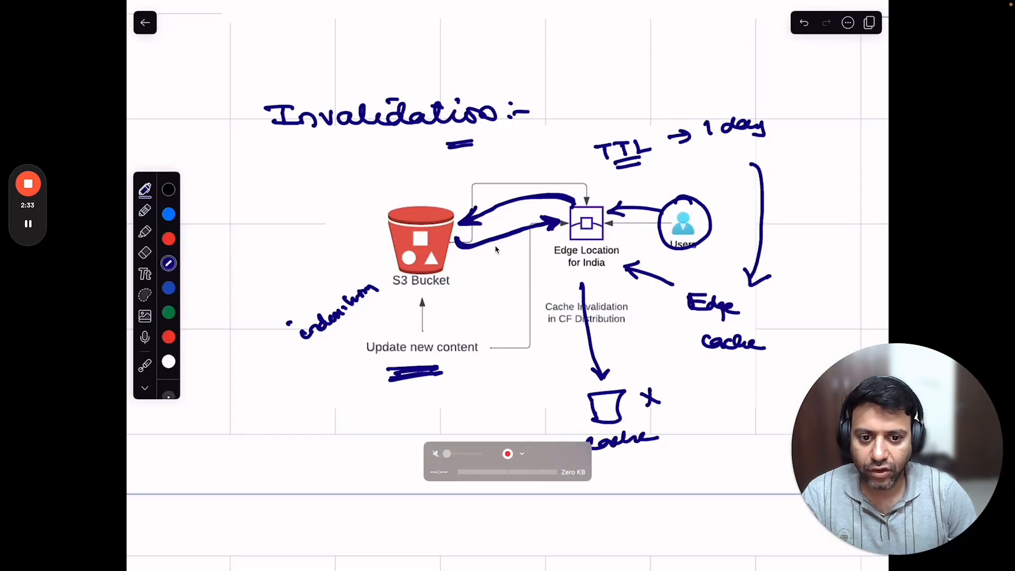
pyautogui.scroll(3, 496, 249)
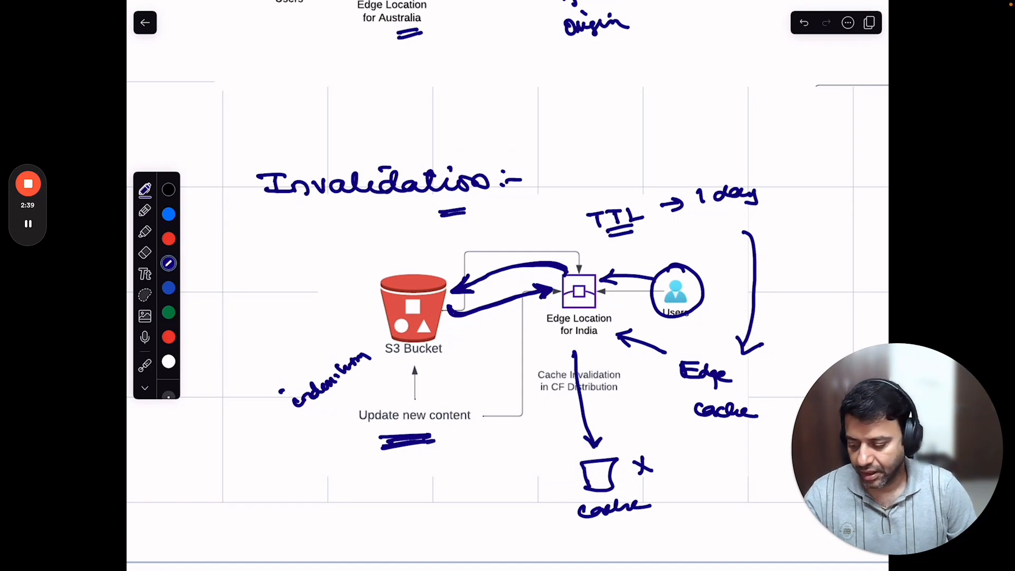
pyautogui.scroll(10, 508, 286)
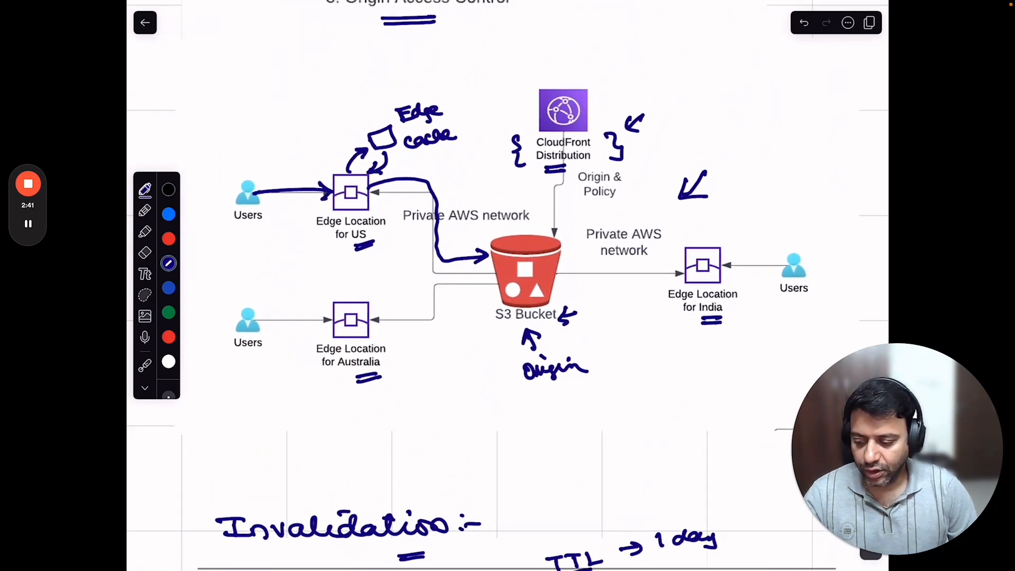
pyautogui.scroll(2, 507, 286)
pyautogui.scroll(4, 507, 286)
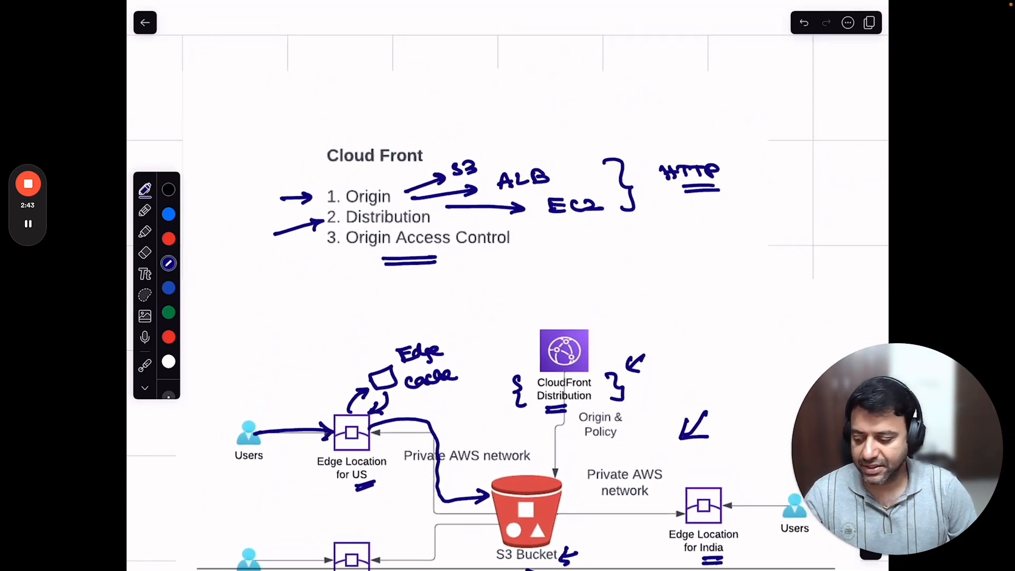
pyautogui.scroll(-2, 507, 285)
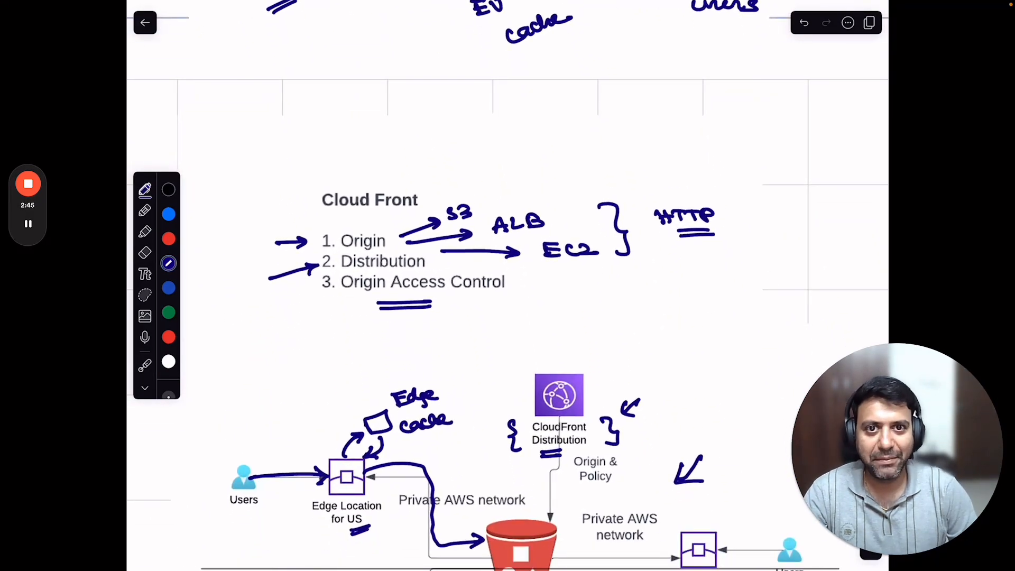